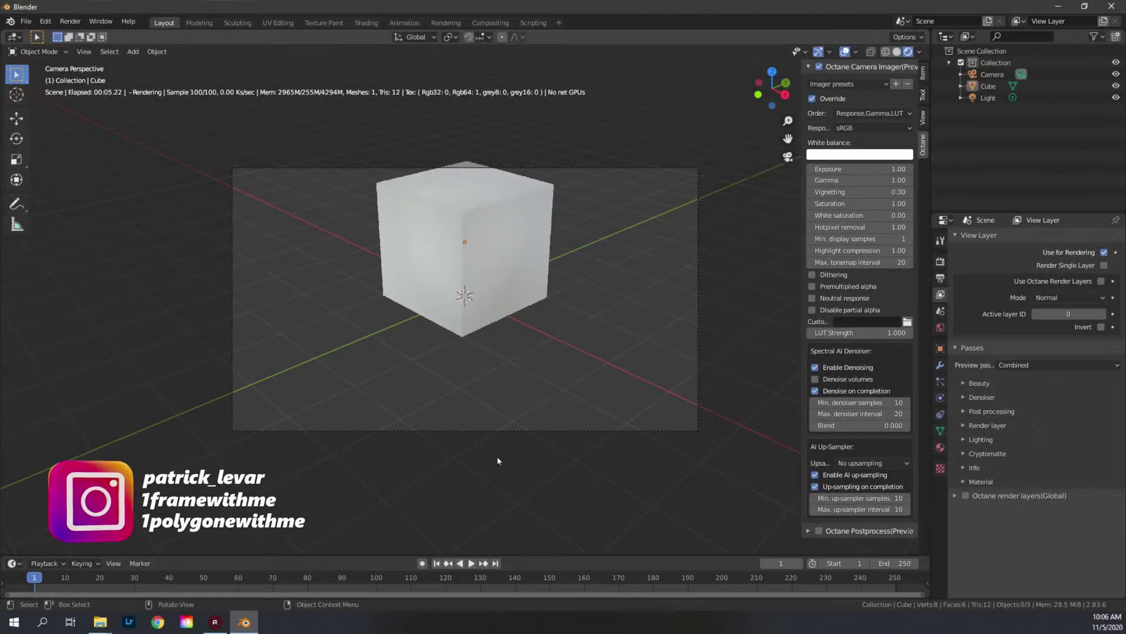
Check the Octane Helper add-on details in Preferences, then close the window
left_click(45, 21)
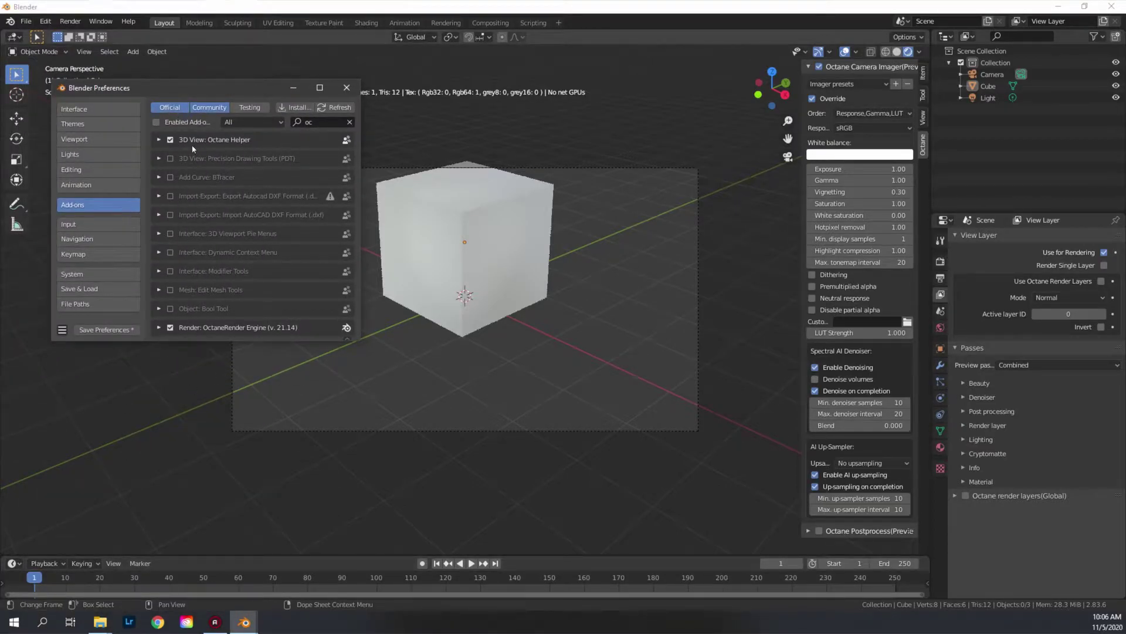
left_click(158, 140)
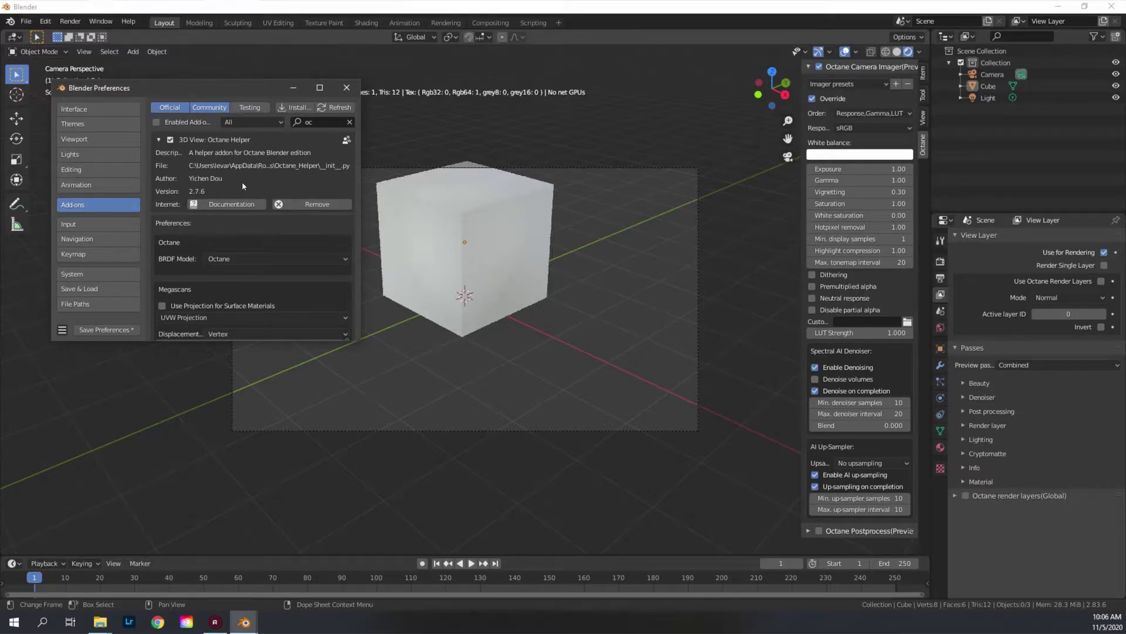
left_click(347, 88)
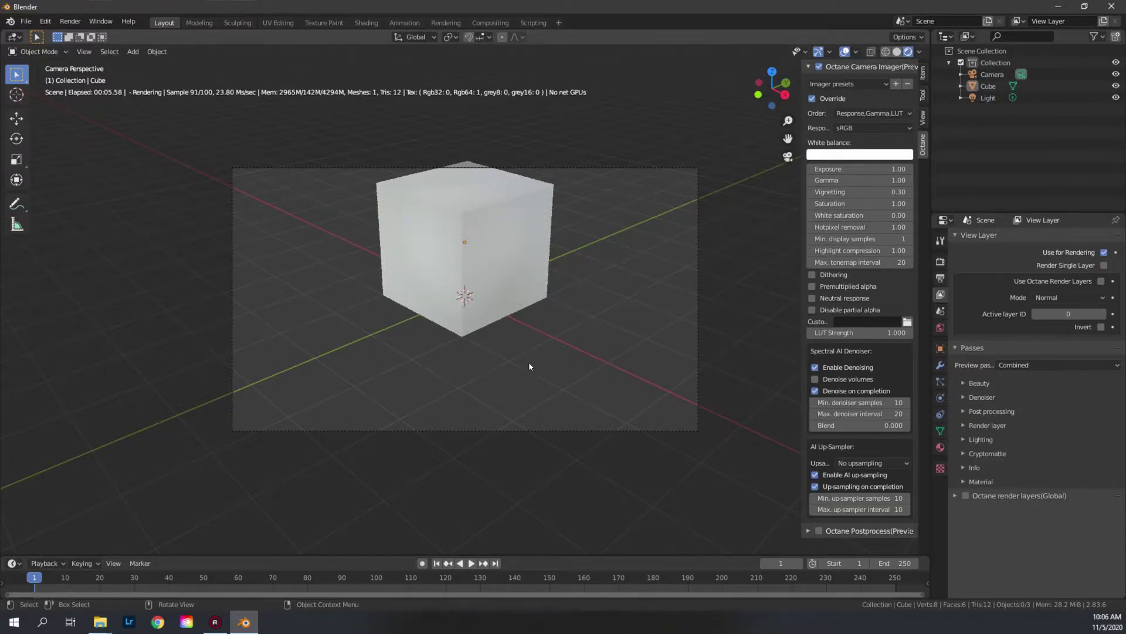
Add a plane and scale it up well past the cube as a floor, then reselect the cube
key("shift+a")
mouse_move(529, 363)
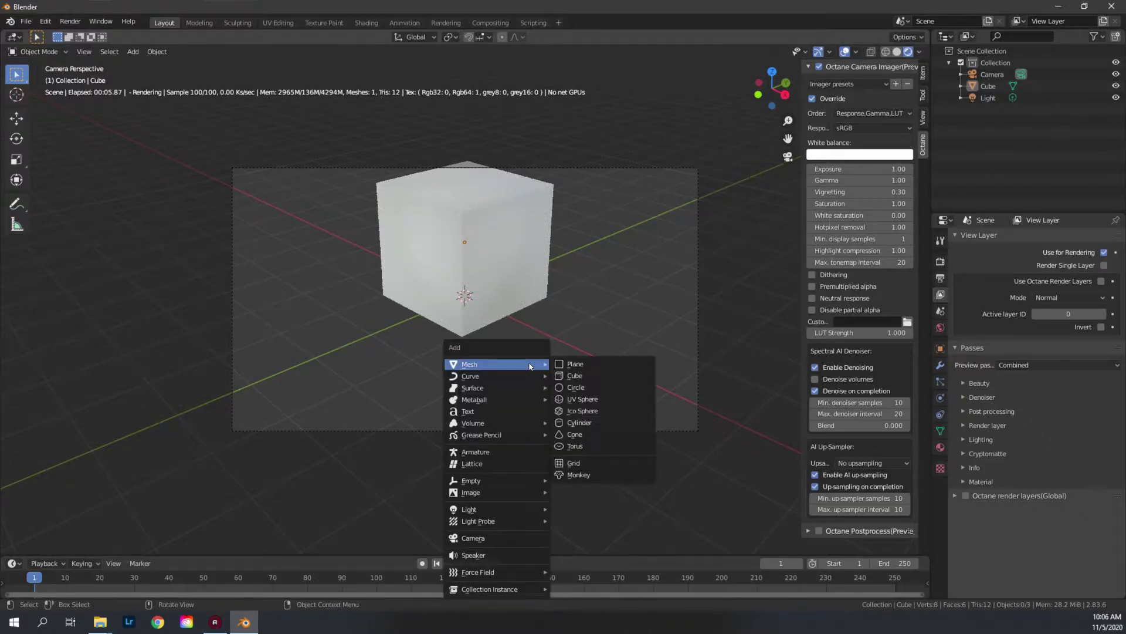
left_click(598, 366)
key("s")
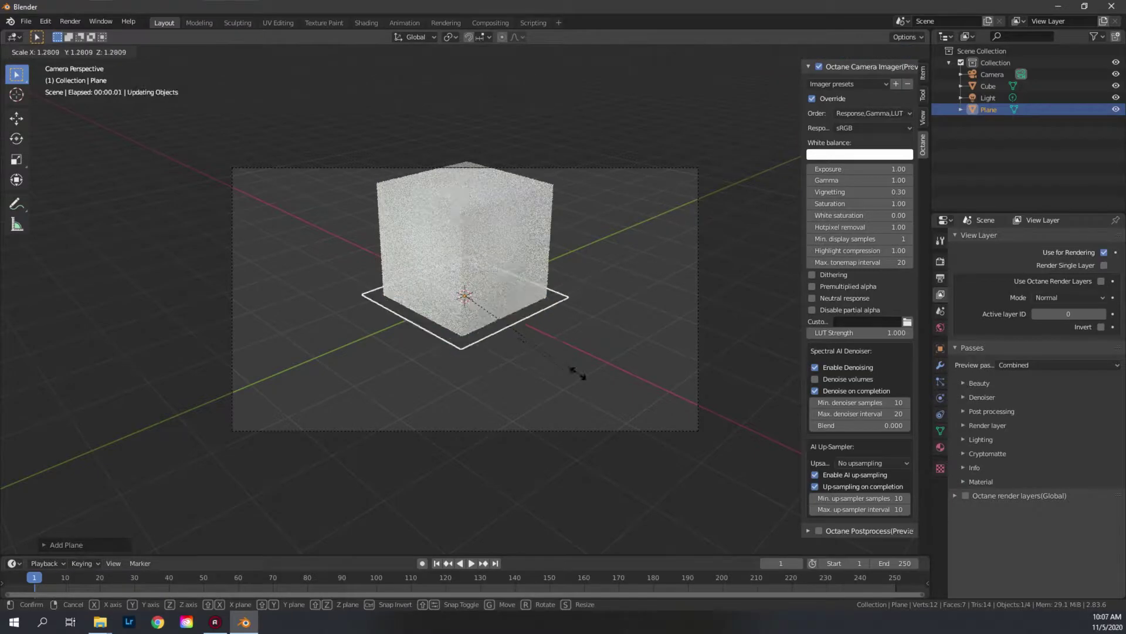
left_click(768, 492)
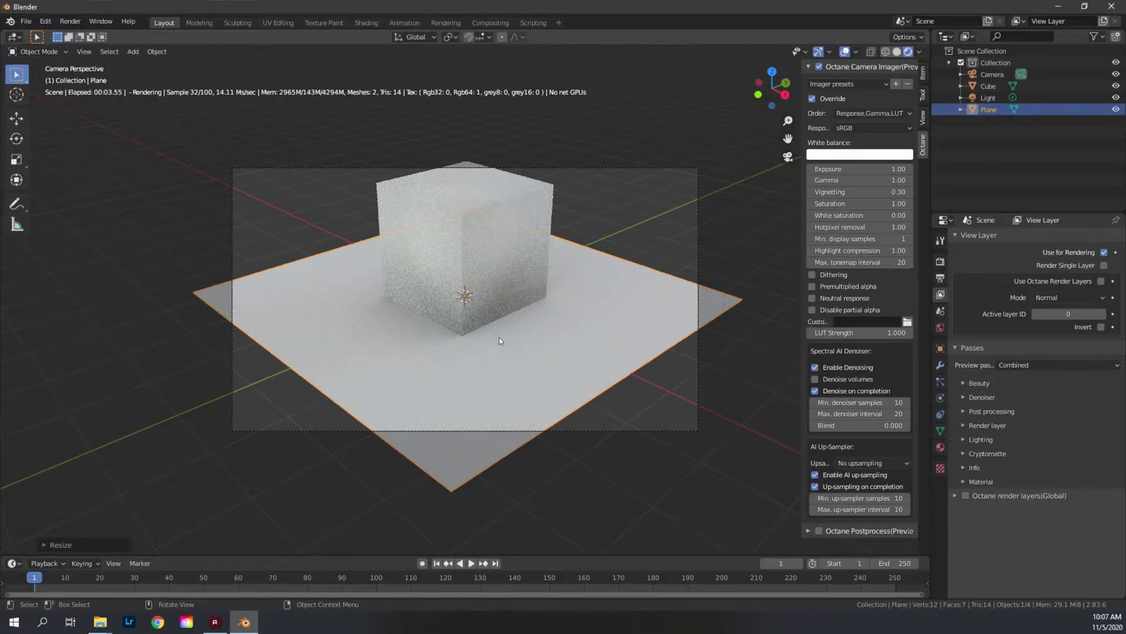
left_click(479, 254)
Assign an Octane Diffuse Material to the cube from its right-click Octane > Materials > Shaders menu
right_click(481, 227)
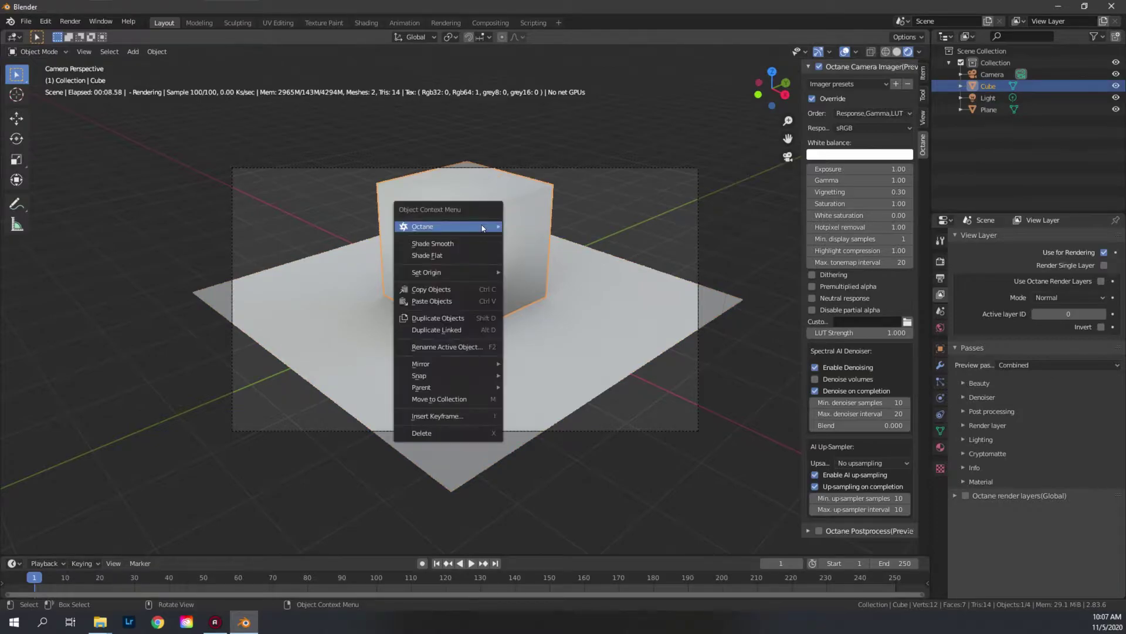
mouse_move(482, 228)
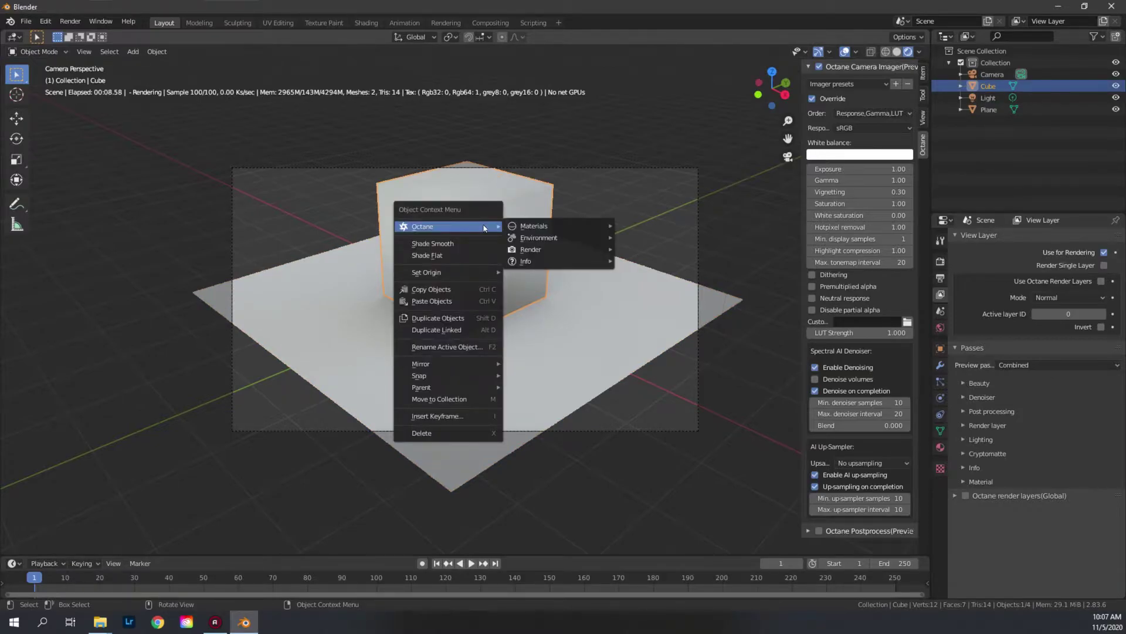
mouse_move(544, 229)
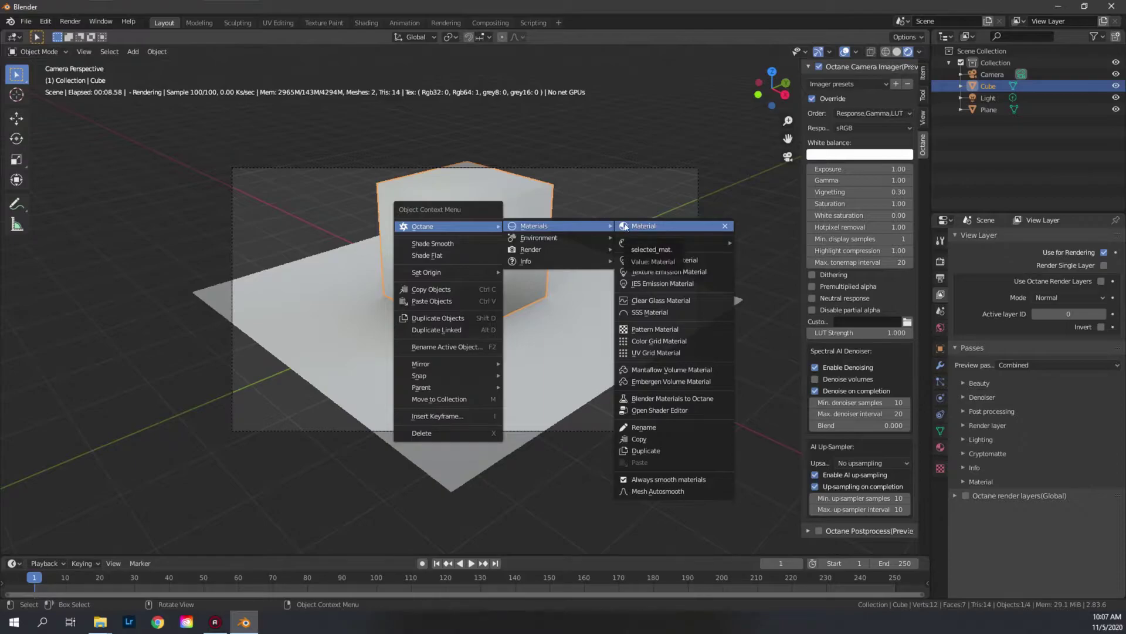
mouse_move(658, 248)
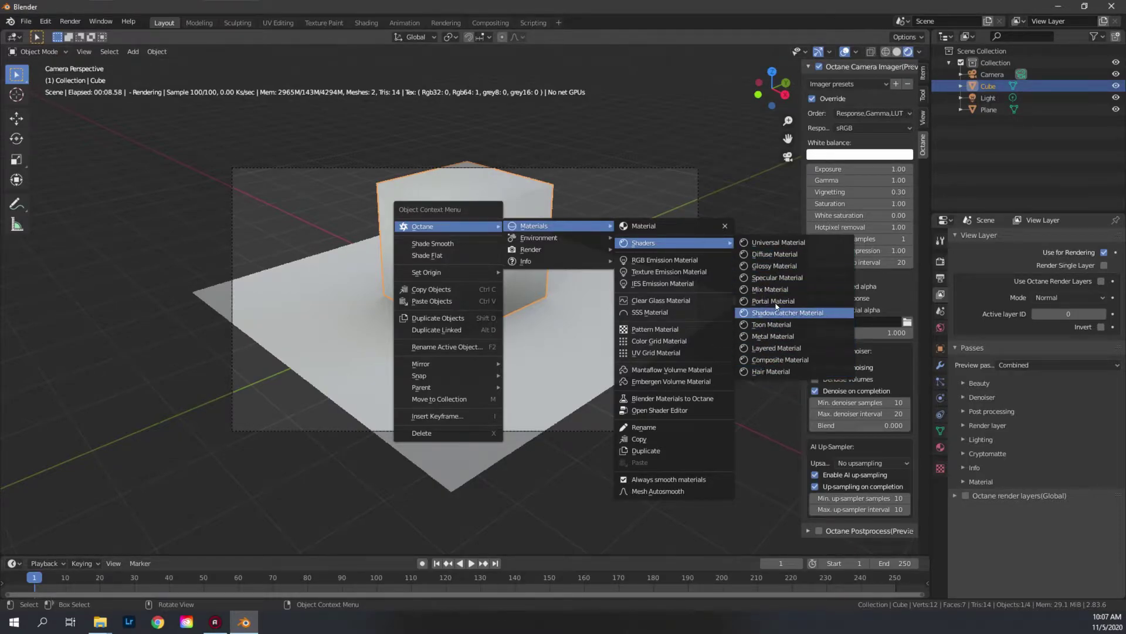
left_click(764, 256)
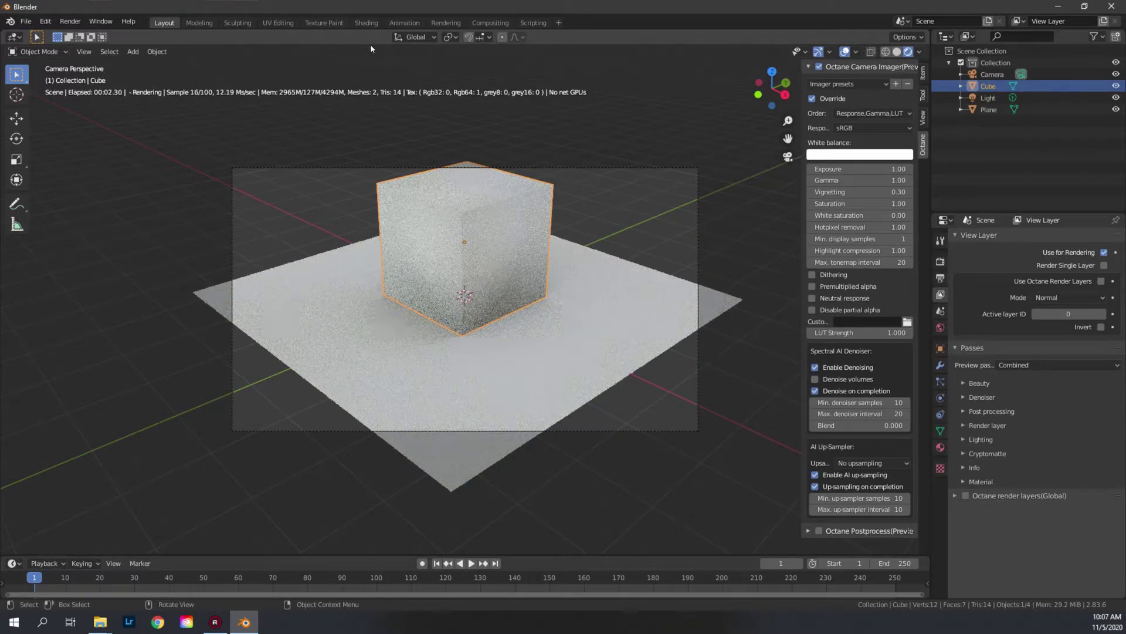
left_click(373, 25)
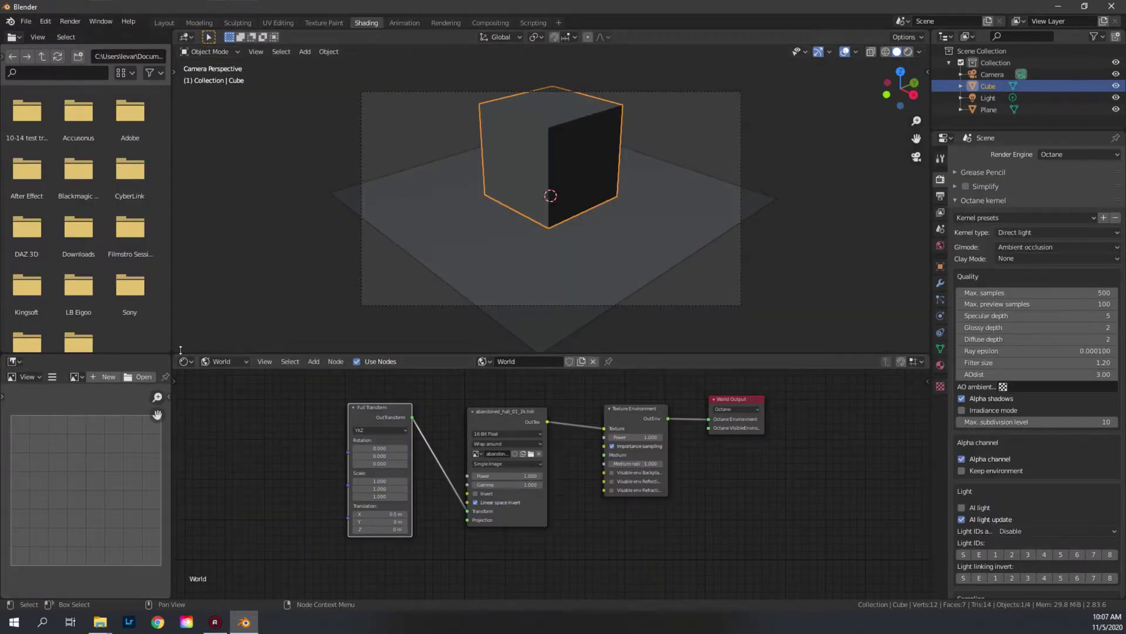
Show the cube's Object material nodes in the node editor and frame them
left_click(223, 361)
left_click(231, 368)
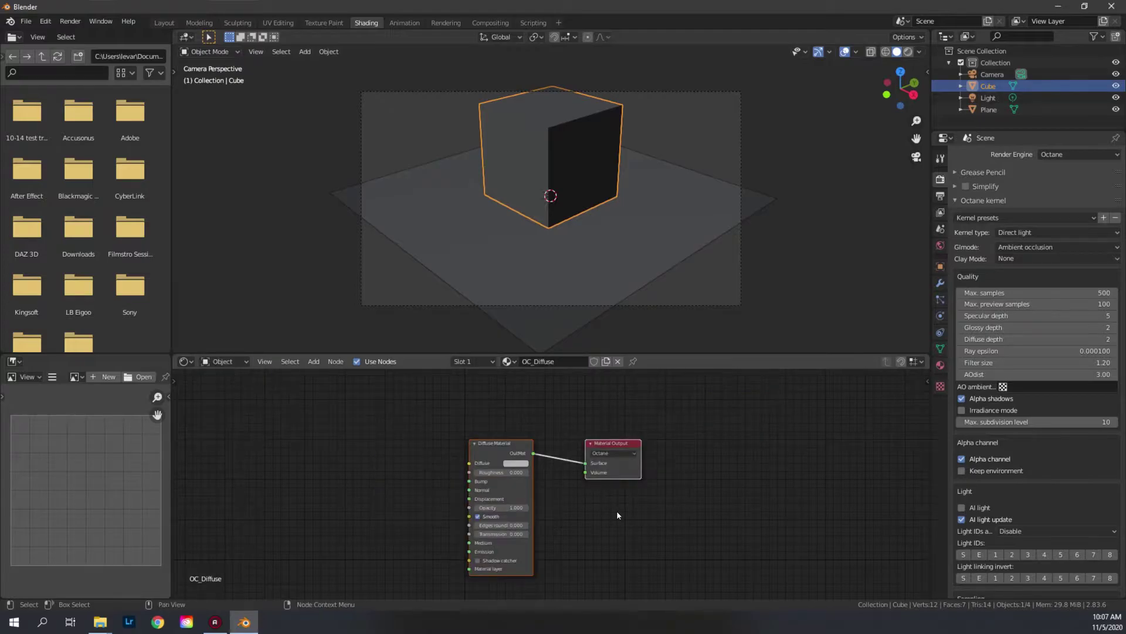
middle_click_drag(617, 515, 626, 496)
left_click_drag(610, 436, 633, 430)
left_click(592, 433)
Switch the viewport to Rendered and lower the diffuse colour value to 0.474, leaving Smooth off
left_click(555, 443)
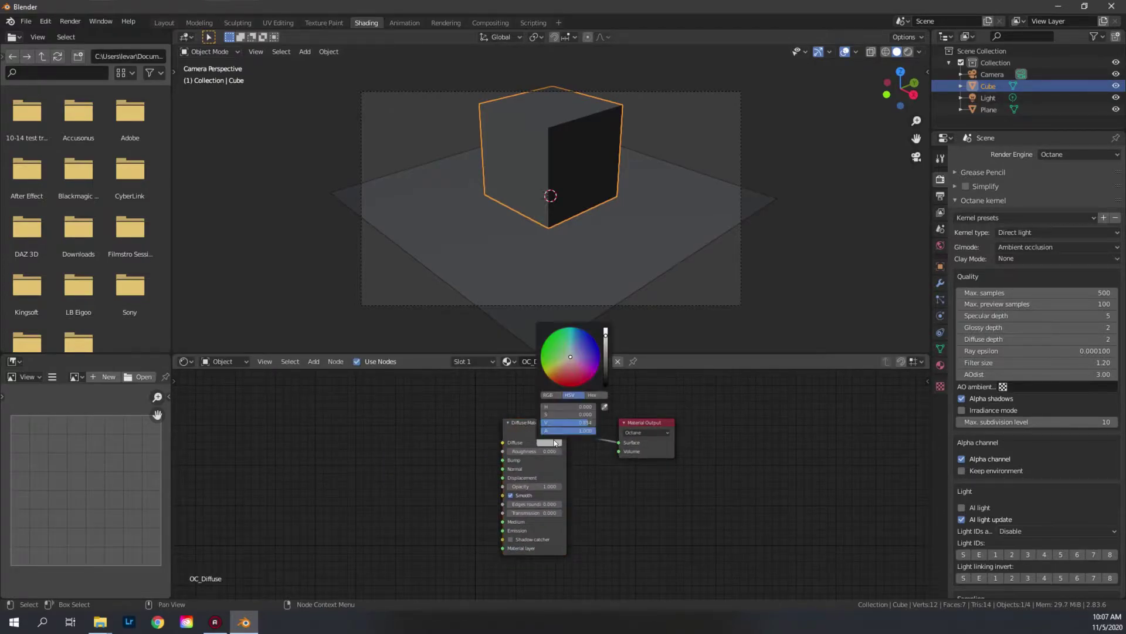
left_click(908, 52)
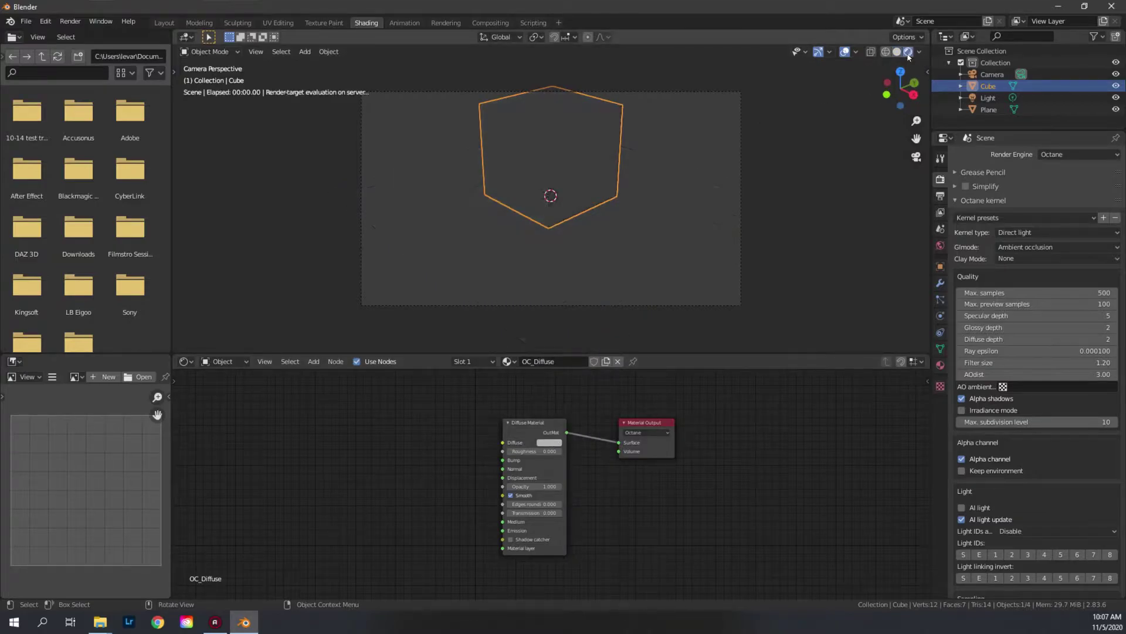
left_click(549, 442)
left_click_drag(586, 422, 558, 422)
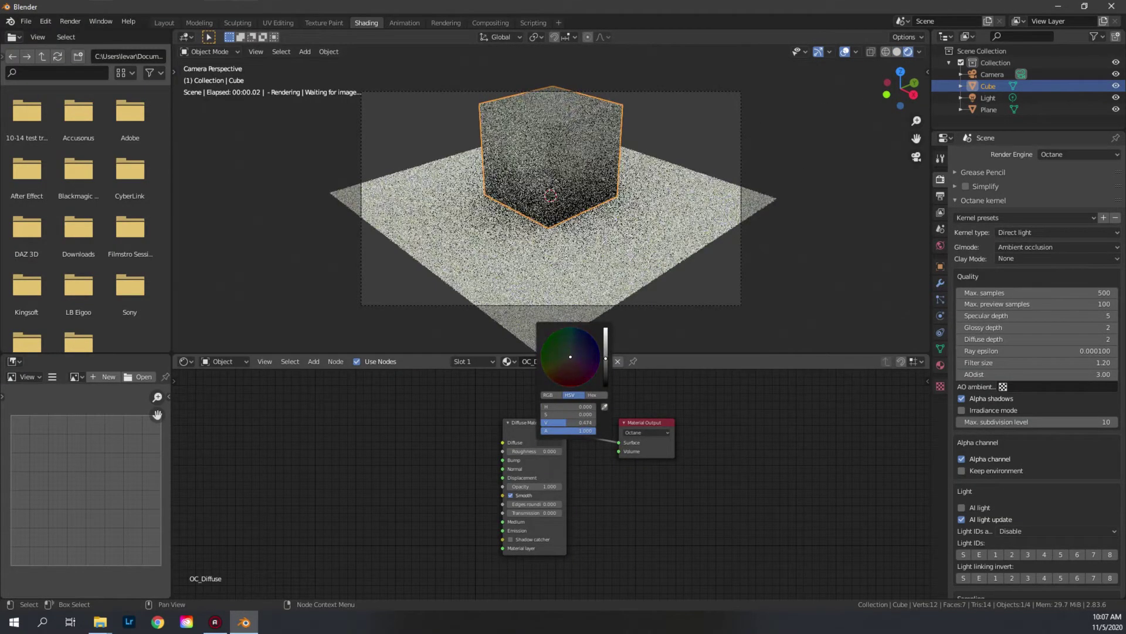
left_click(511, 496)
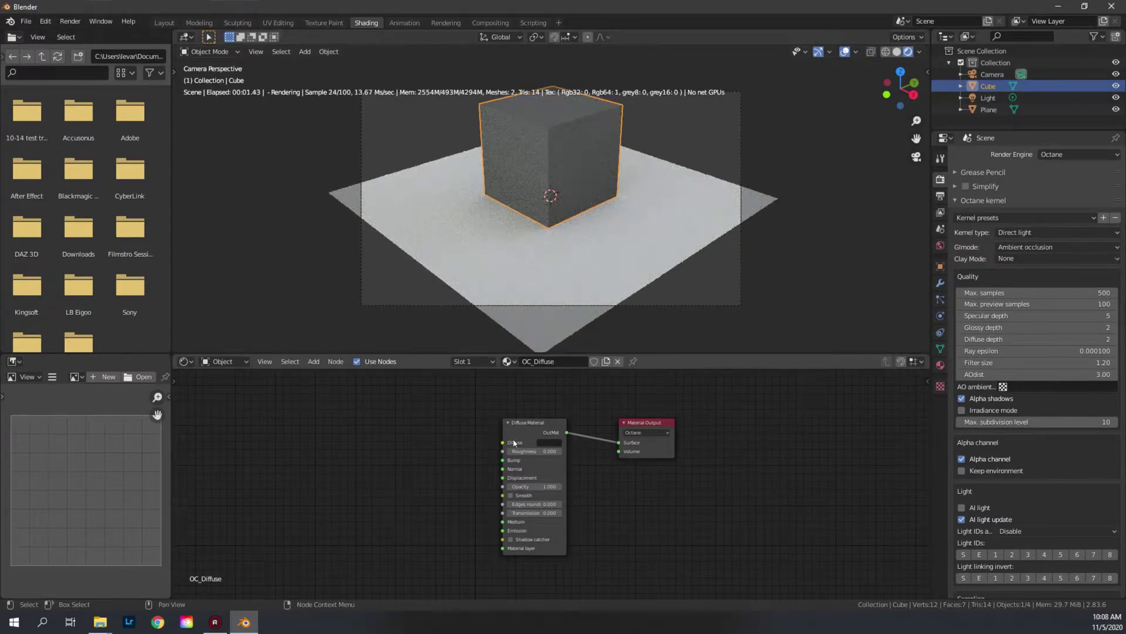
left_click(511, 496)
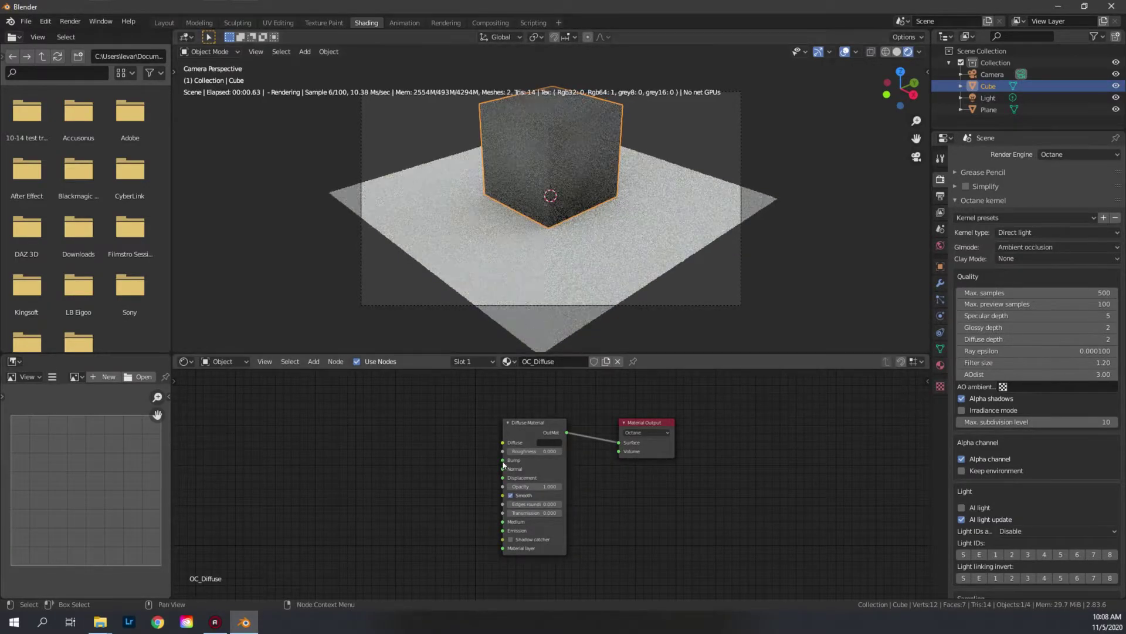
left_click(516, 497)
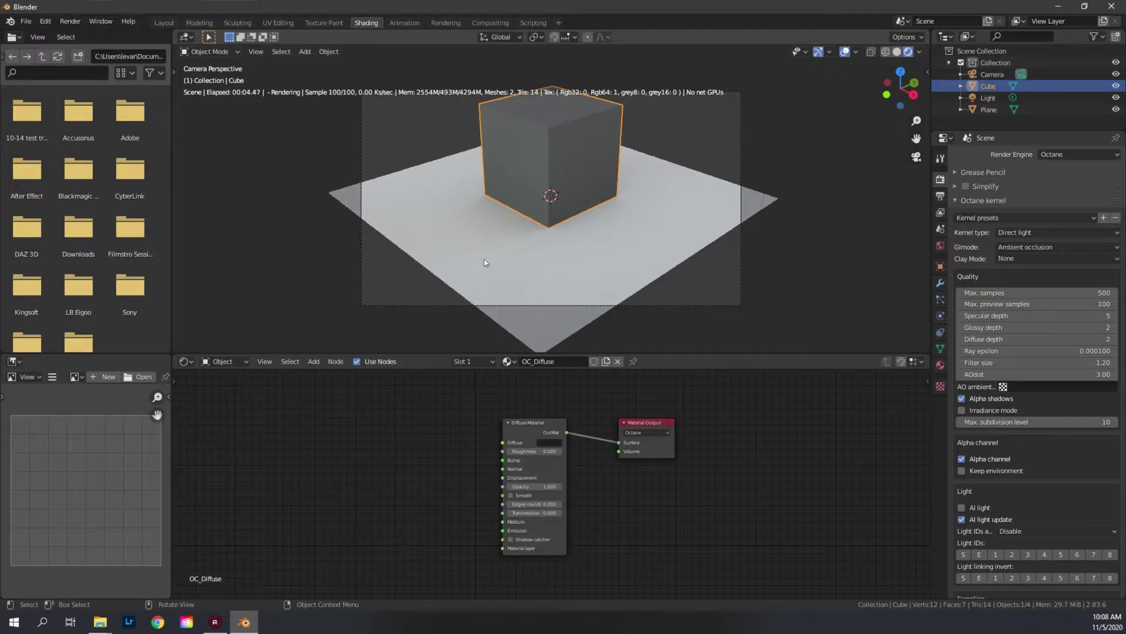
Give the floor plane an Octane Glossy Material from its right-click Octane menu
left_click(463, 238)
right_click(531, 253)
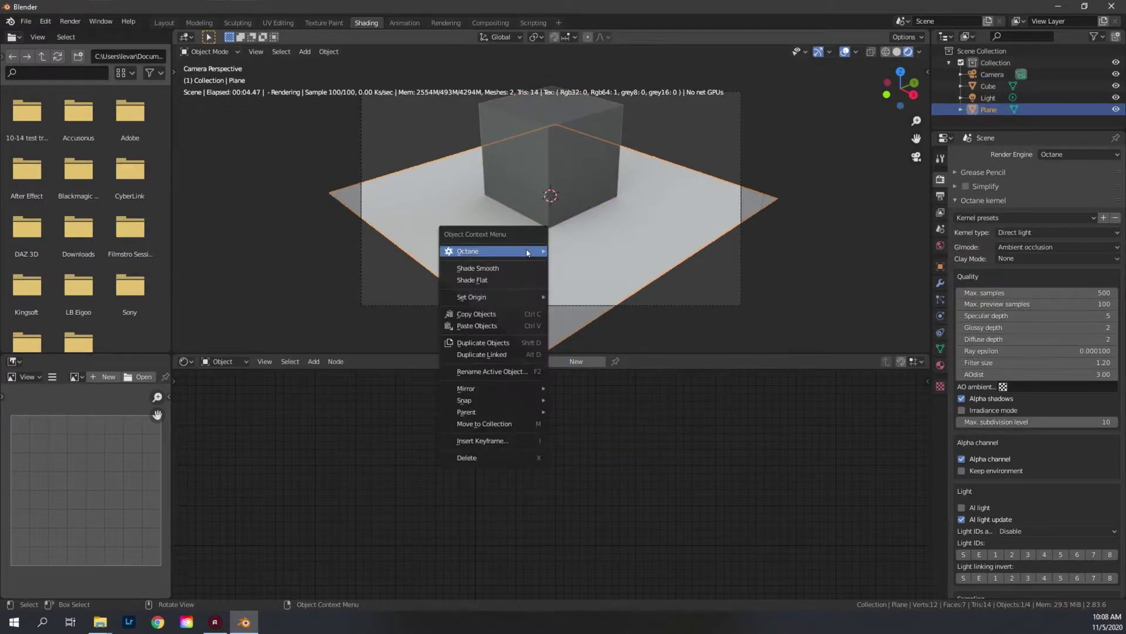
mouse_move(530, 252)
mouse_move(579, 257)
mouse_move(690, 267)
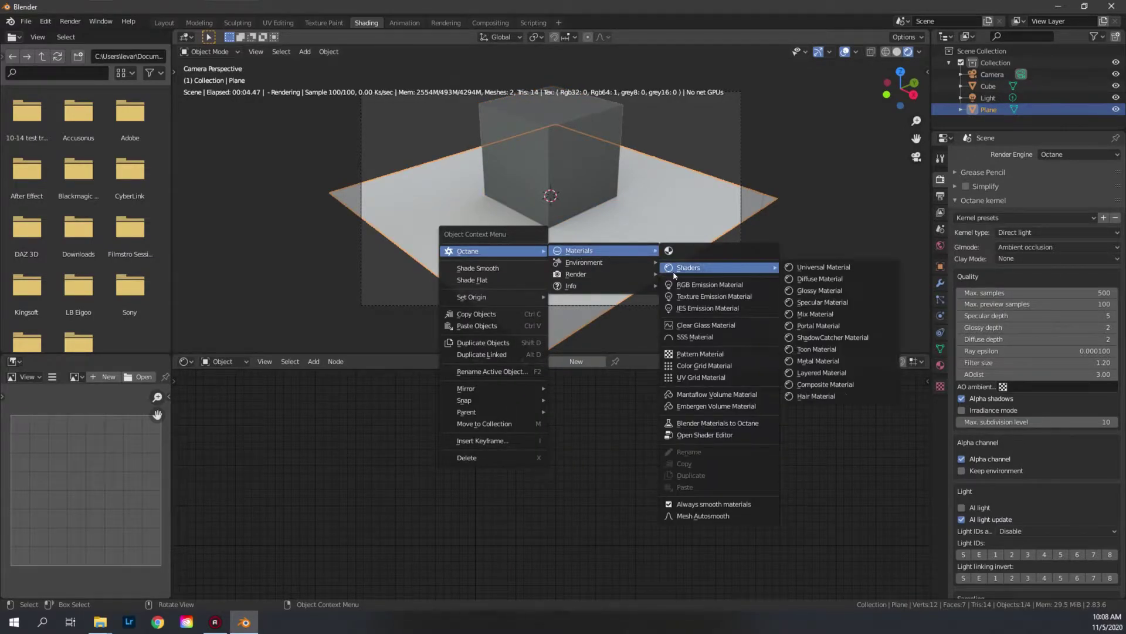
left_click(839, 290)
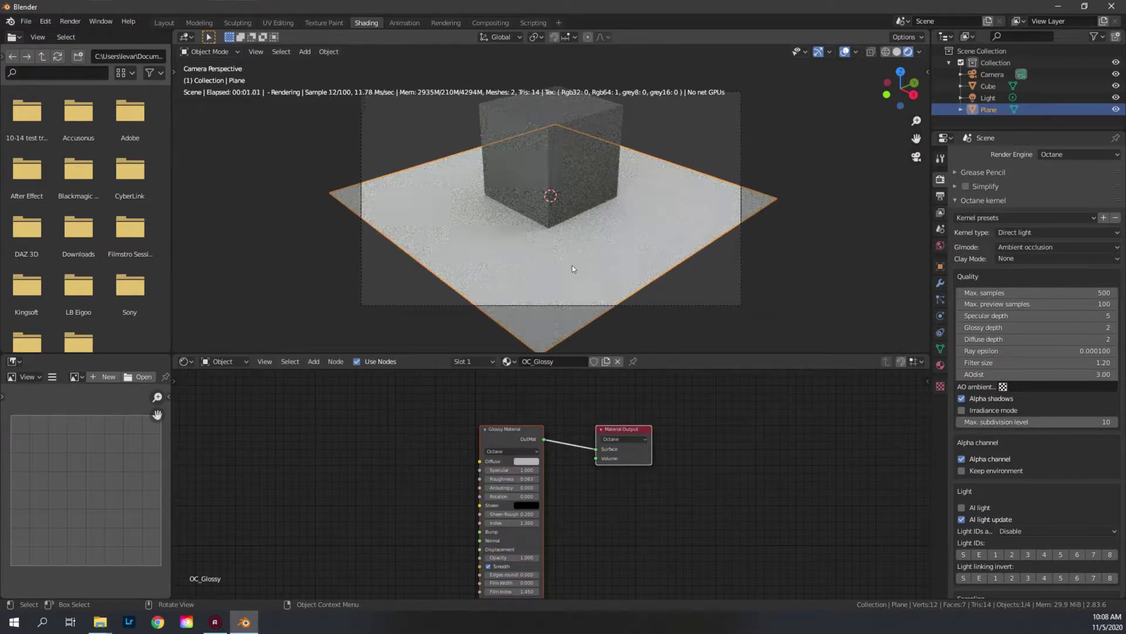
Darken the floor's glossy diffuse colour nearly to black and set roughness to 0.020
left_click(525, 462)
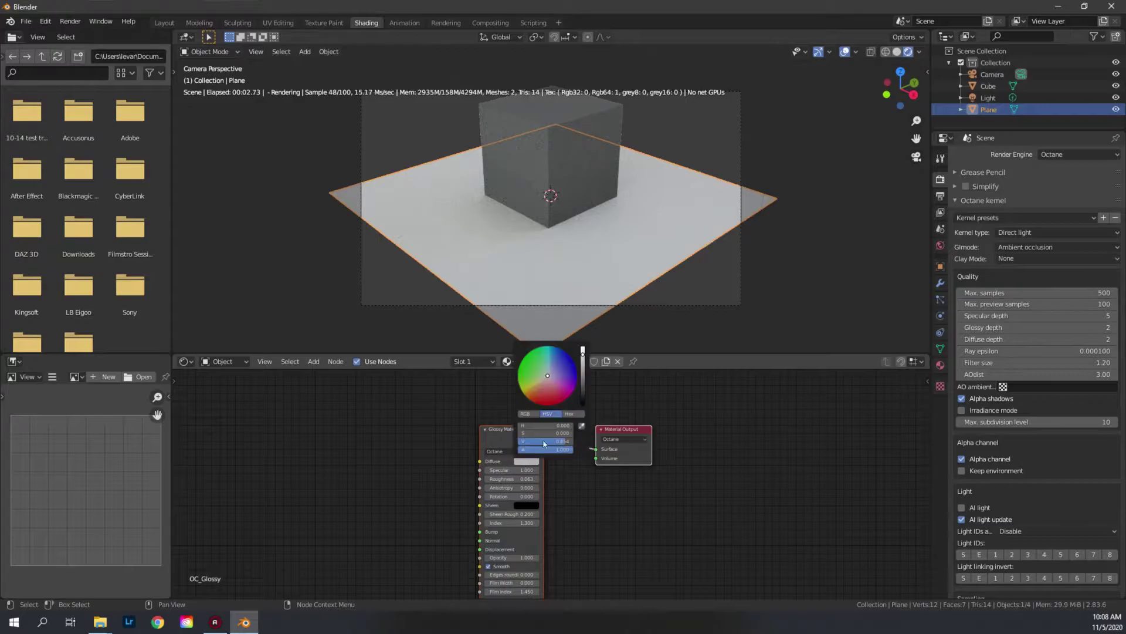
left_click_drag(583, 375, 582, 399)
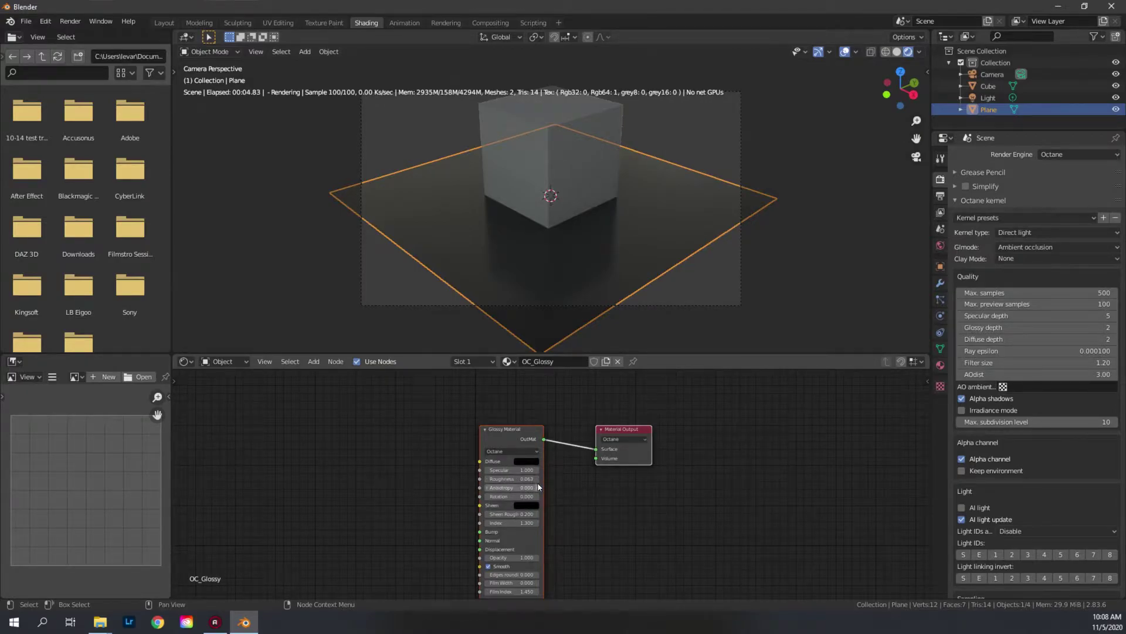
scroll(537, 482, "up", 3)
left_click(504, 476)
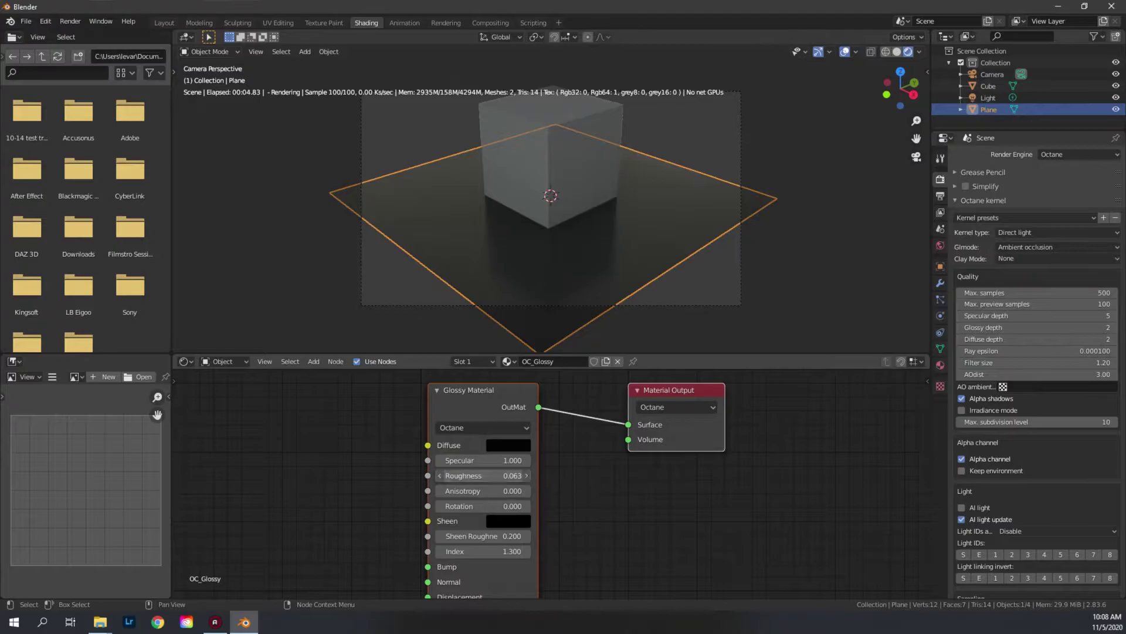
type("0.02")
key("Return")
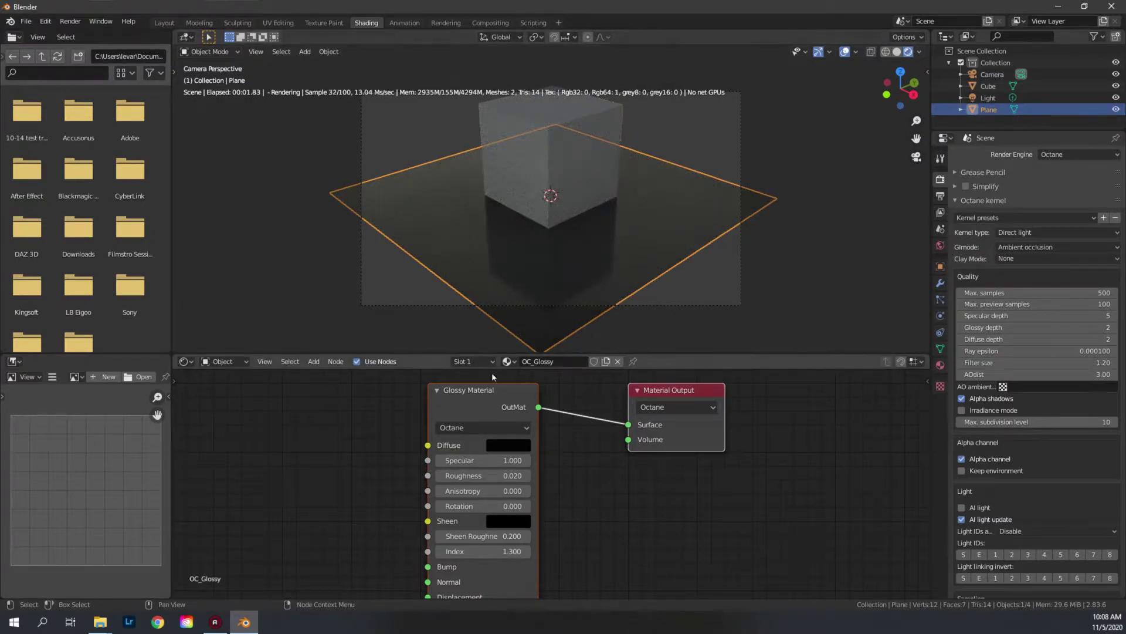
middle_click_drag(300, 538, 389, 545)
scroll(408, 508, "down", 1)
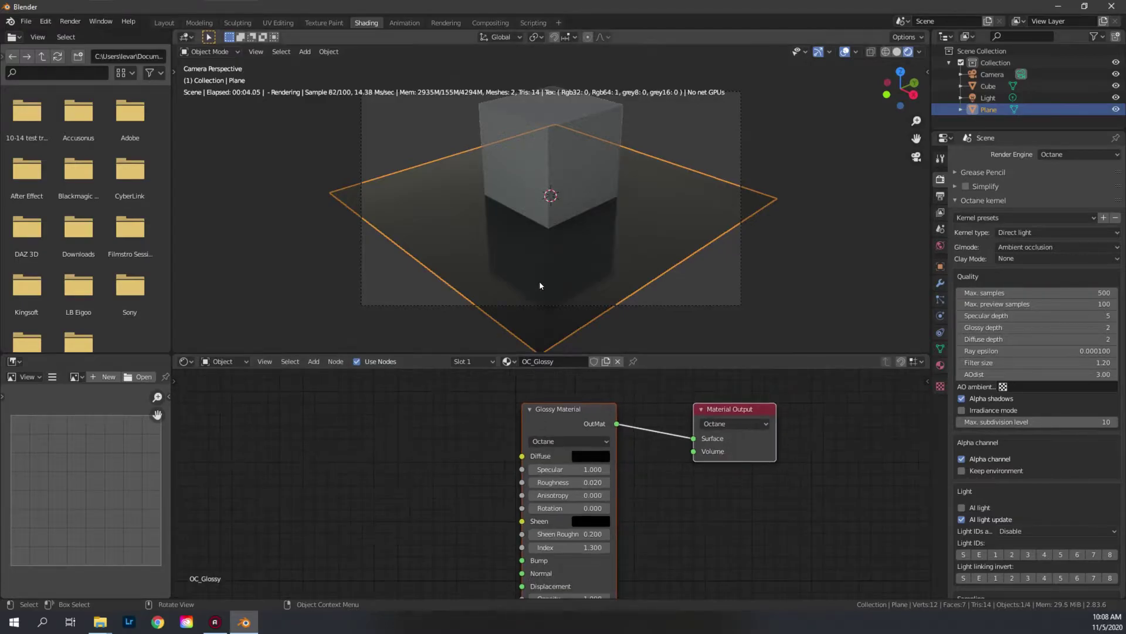
Put Octane Texture > Image Tex into Quick Favorites without adding any node
right_click(363, 456)
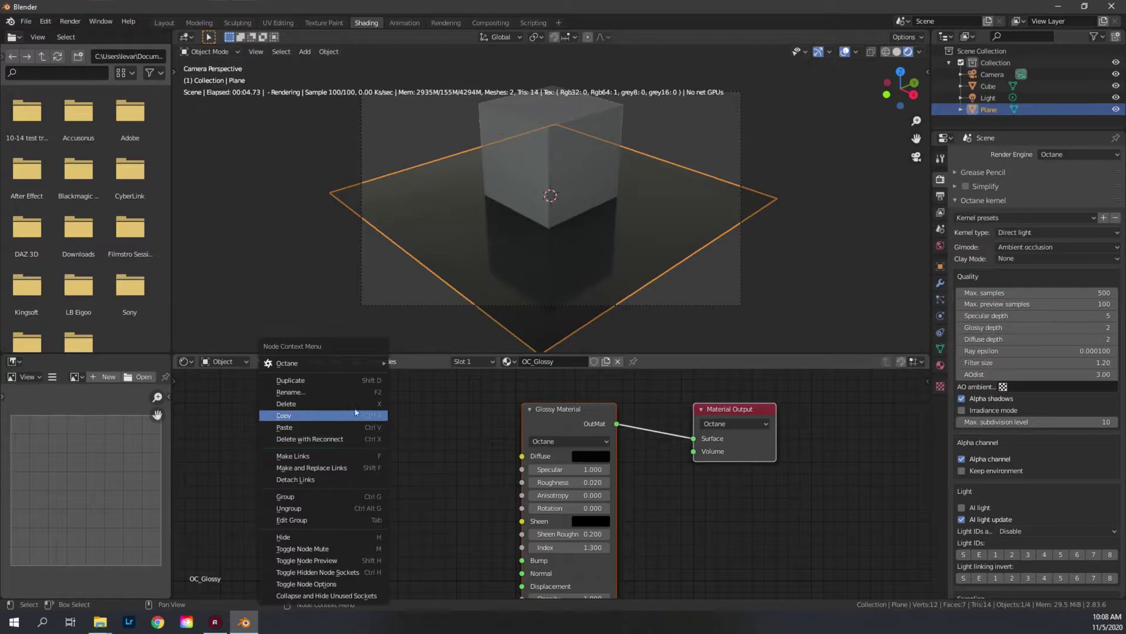
mouse_move(354, 369)
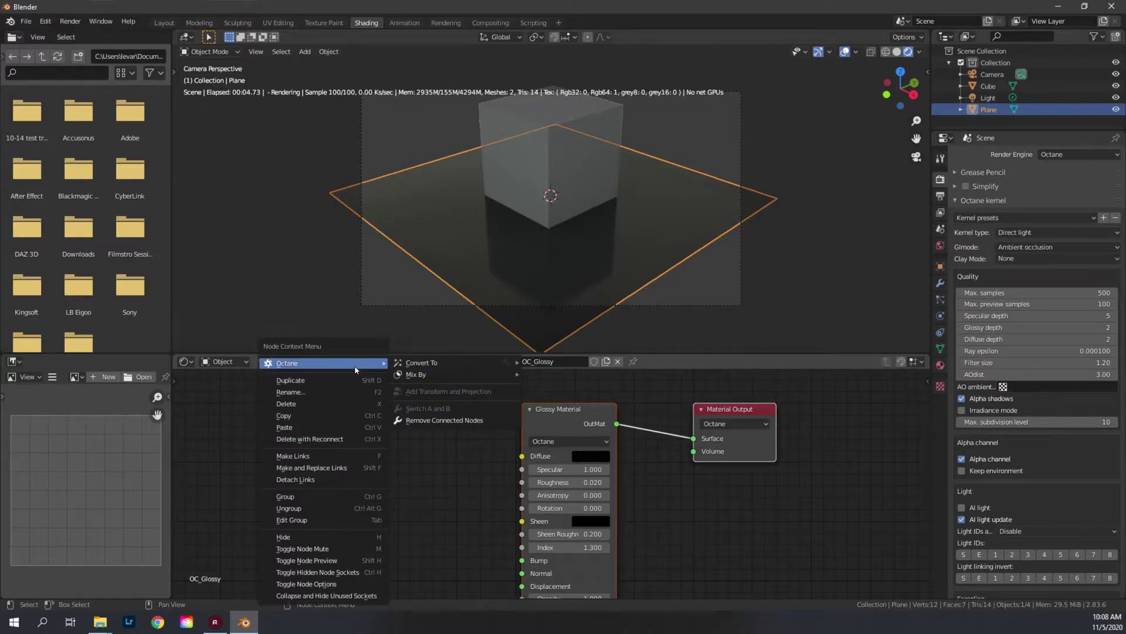
left_click(434, 495)
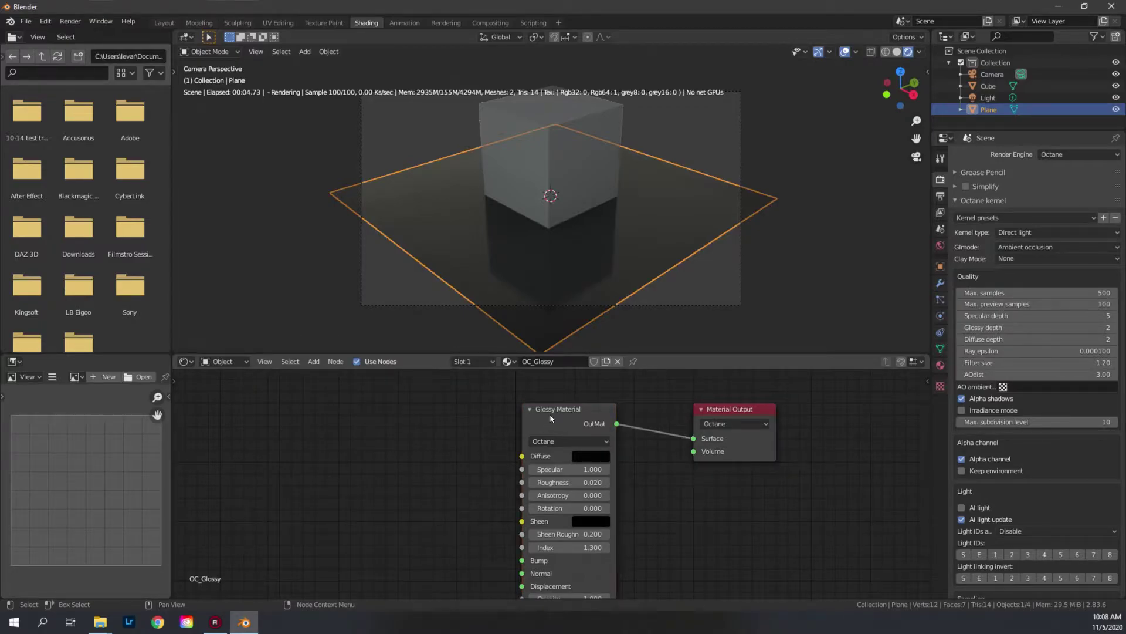
right_click(393, 433)
key("shift+a")
mouse_move(360, 463)
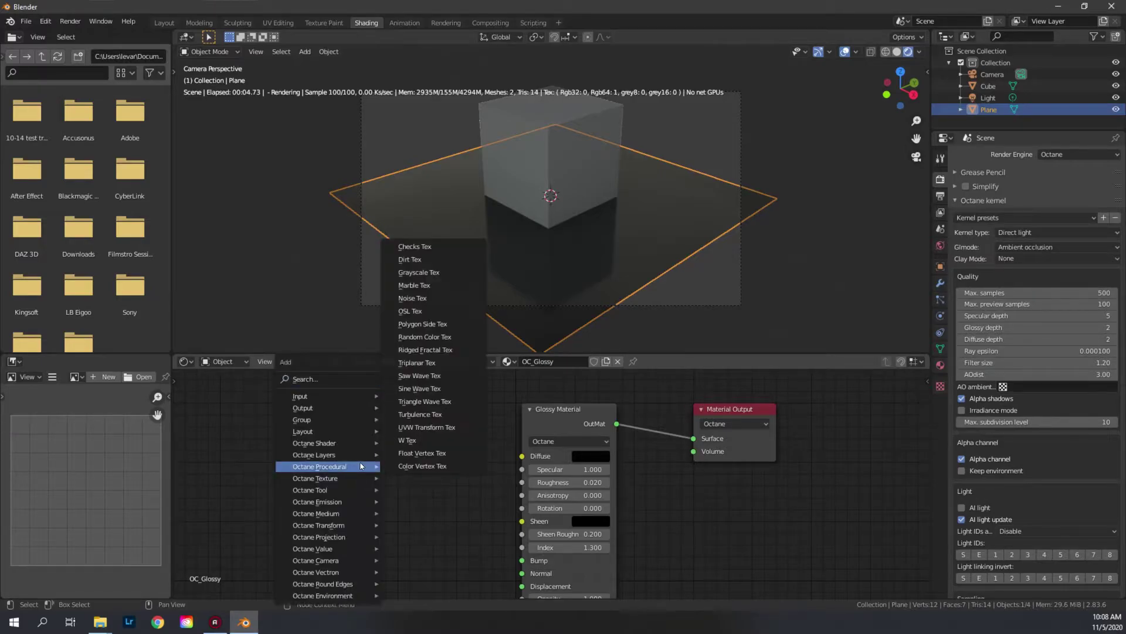
mouse_move(343, 446)
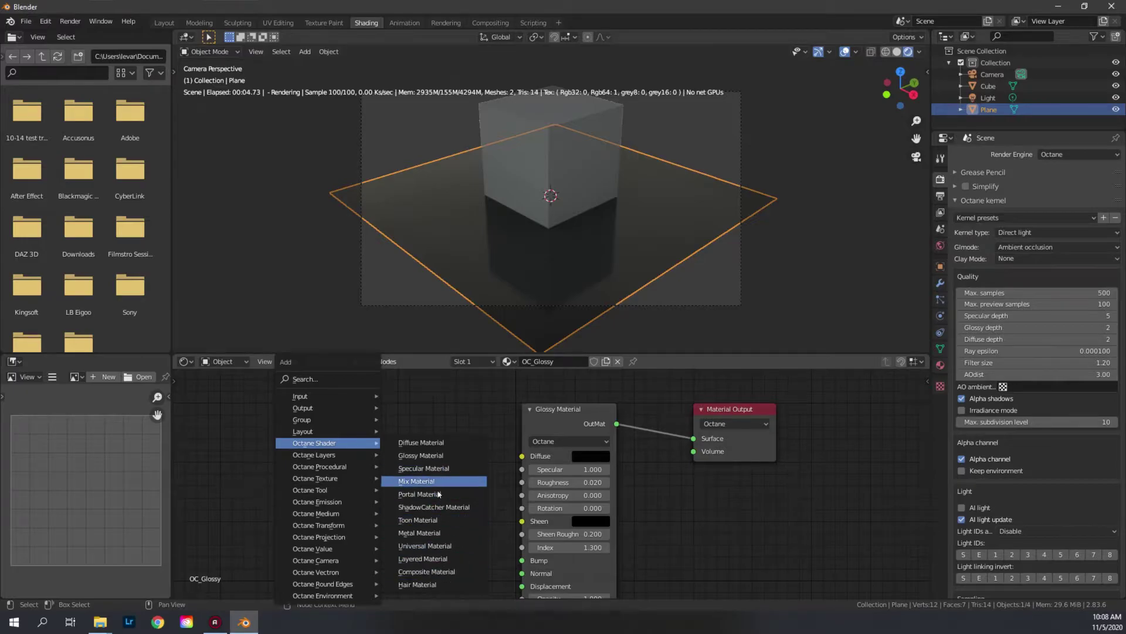
mouse_move(339, 478)
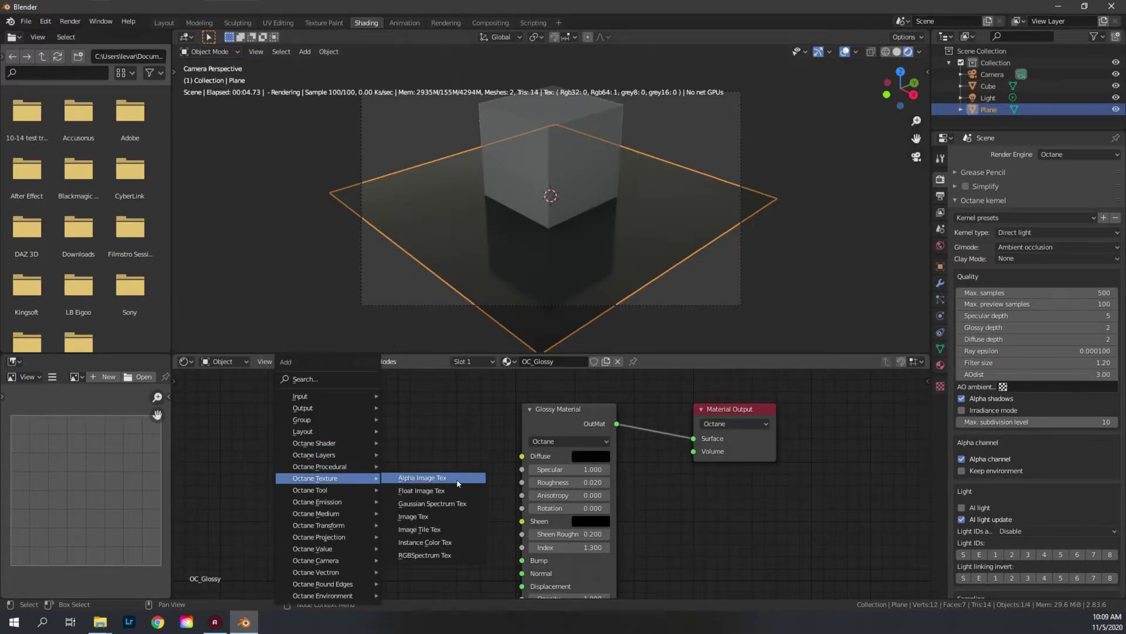
right_click(434, 519)
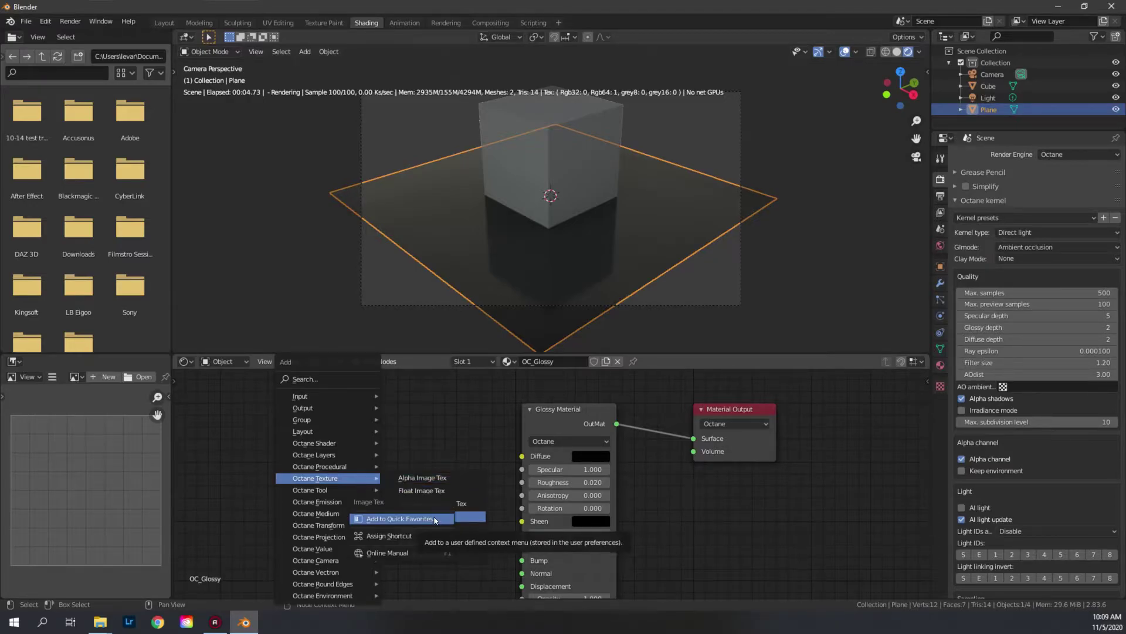
left_click(434, 518)
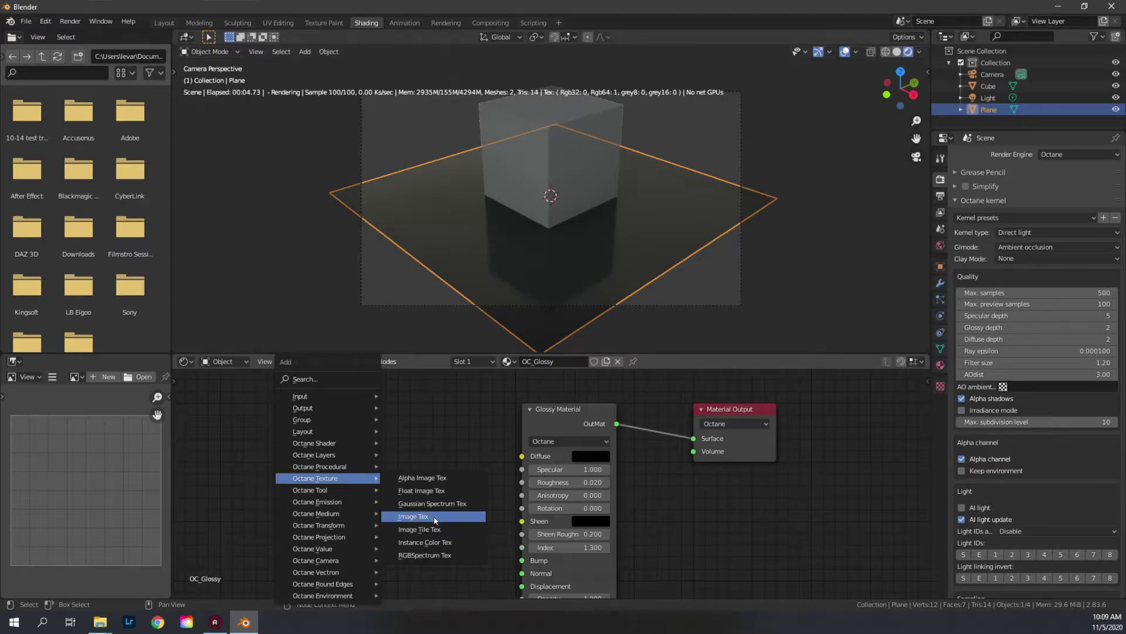
left_click(239, 452)
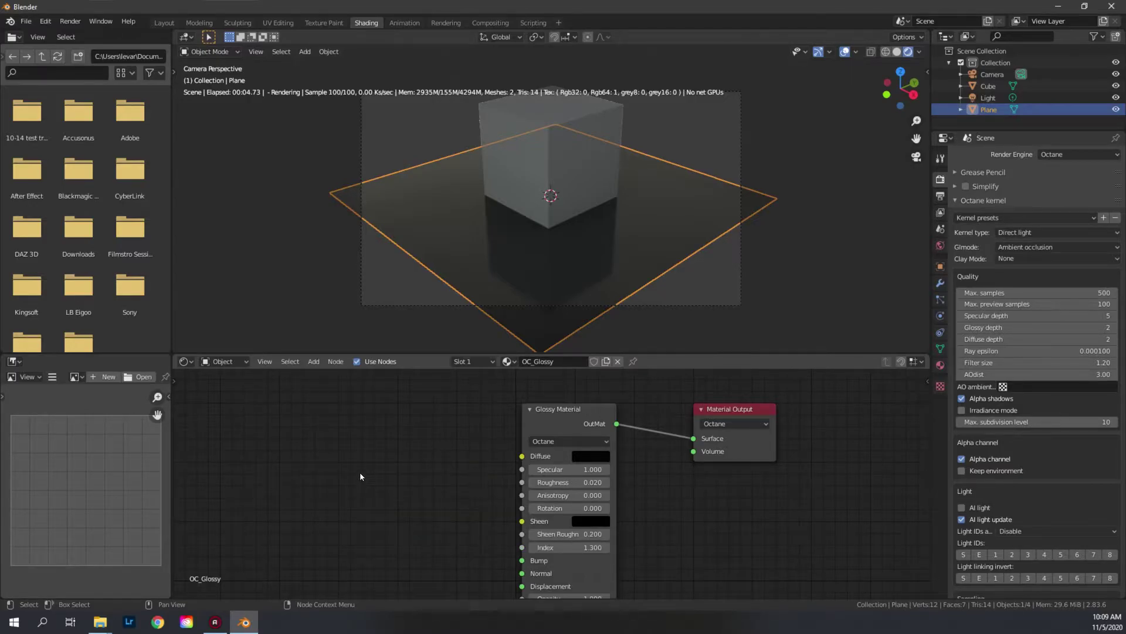
Add an Image Tex node from Quick Favorites, placed left of the Glossy Material
key("q")
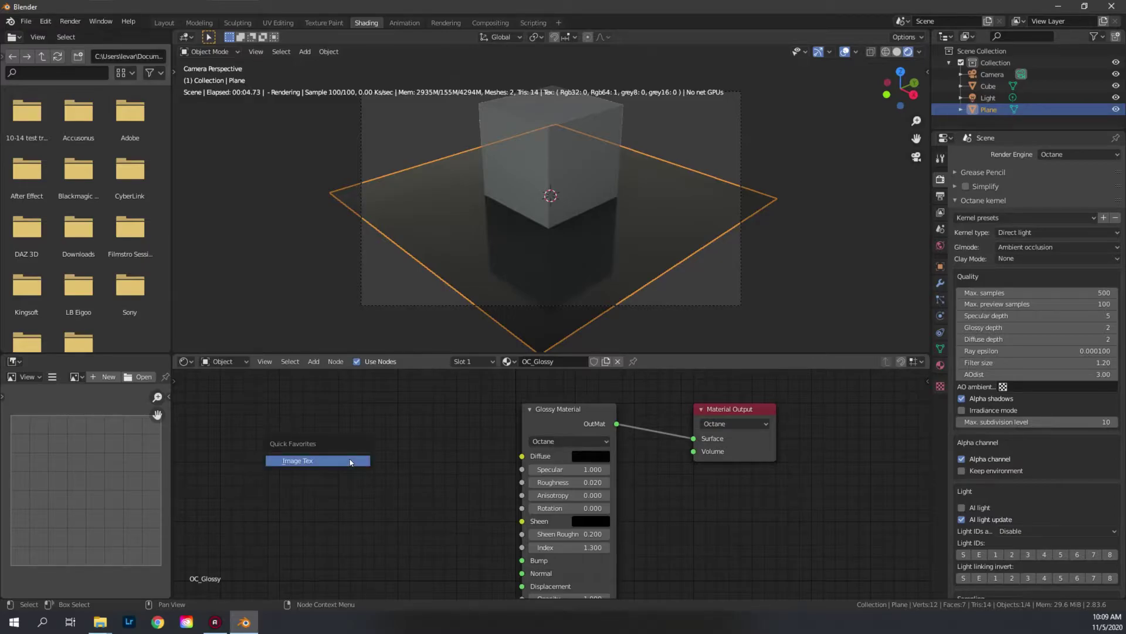
left_click(330, 462)
left_click(326, 436)
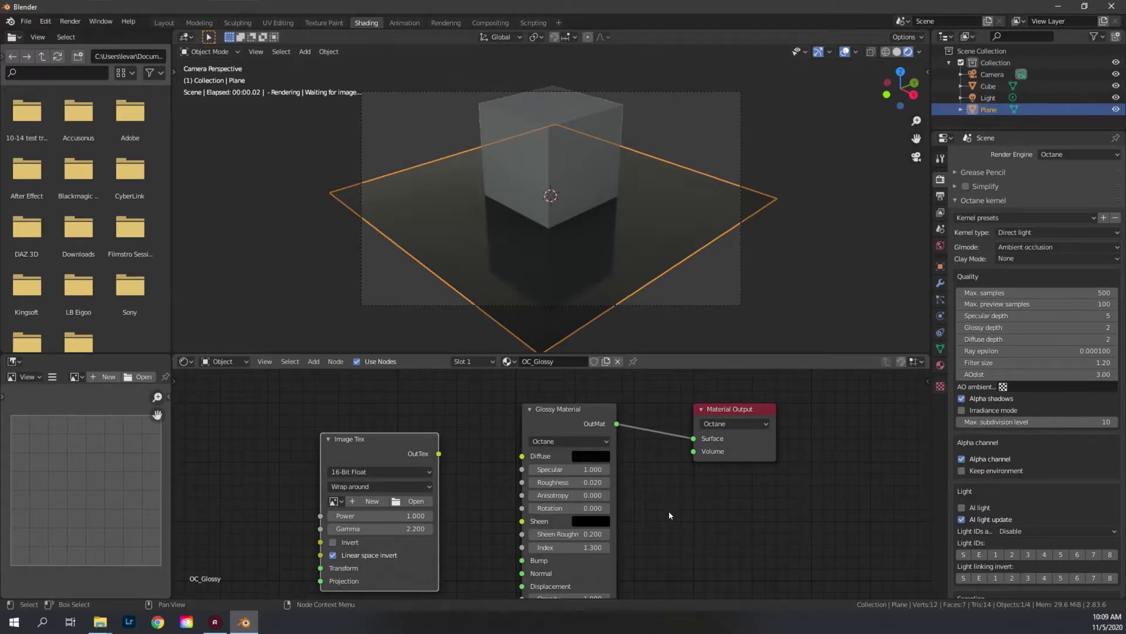
Add Glossy Material to Quick Favorites, discard the extra Glossy node, and link the texture to Diffuse
key("shift+a")
mouse_move(657, 445)
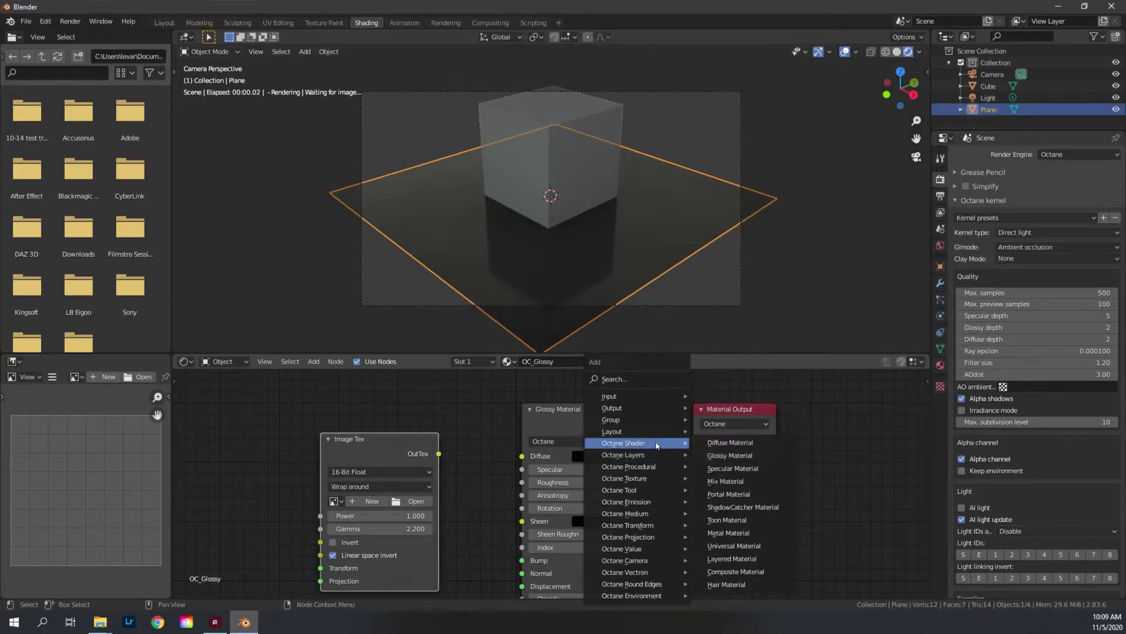
right_click(722, 457)
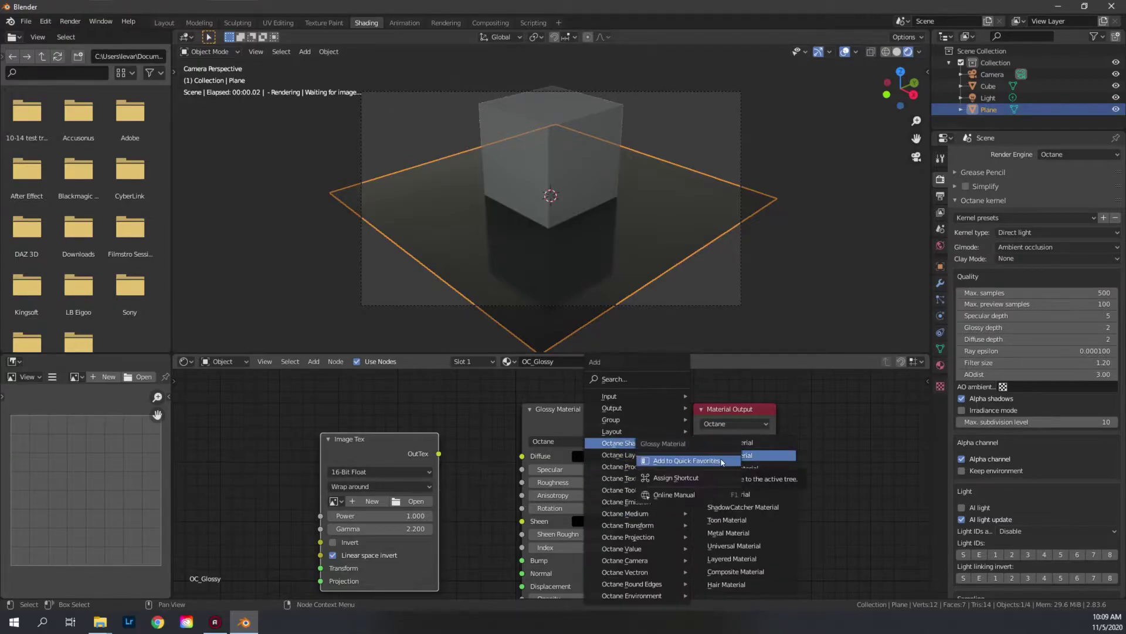
key("Escape")
key("Escape")
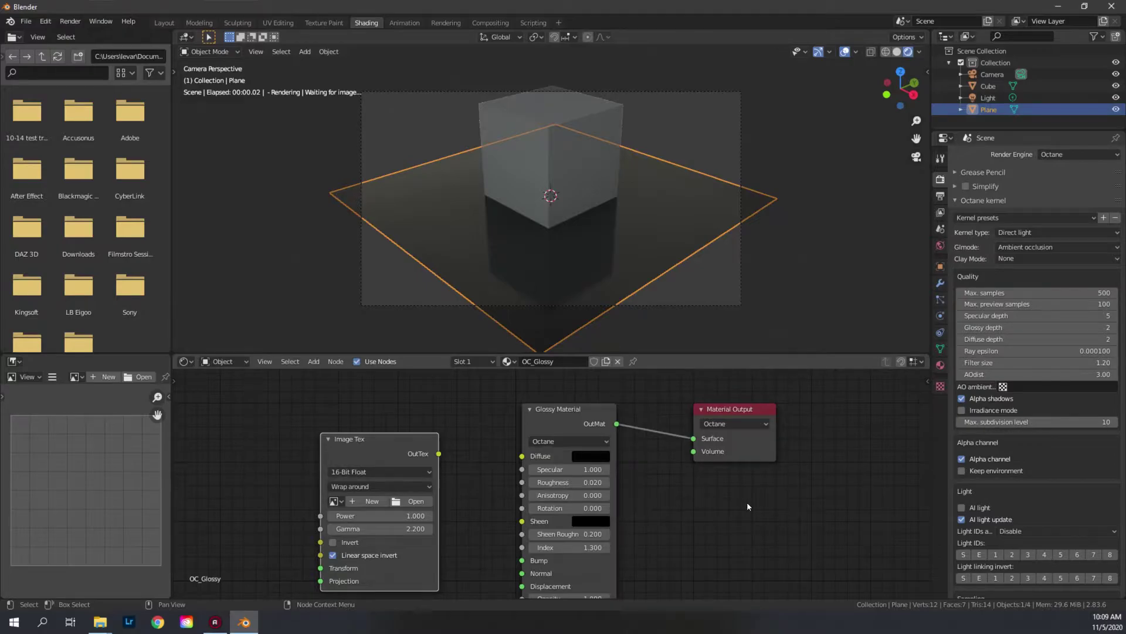
key("q")
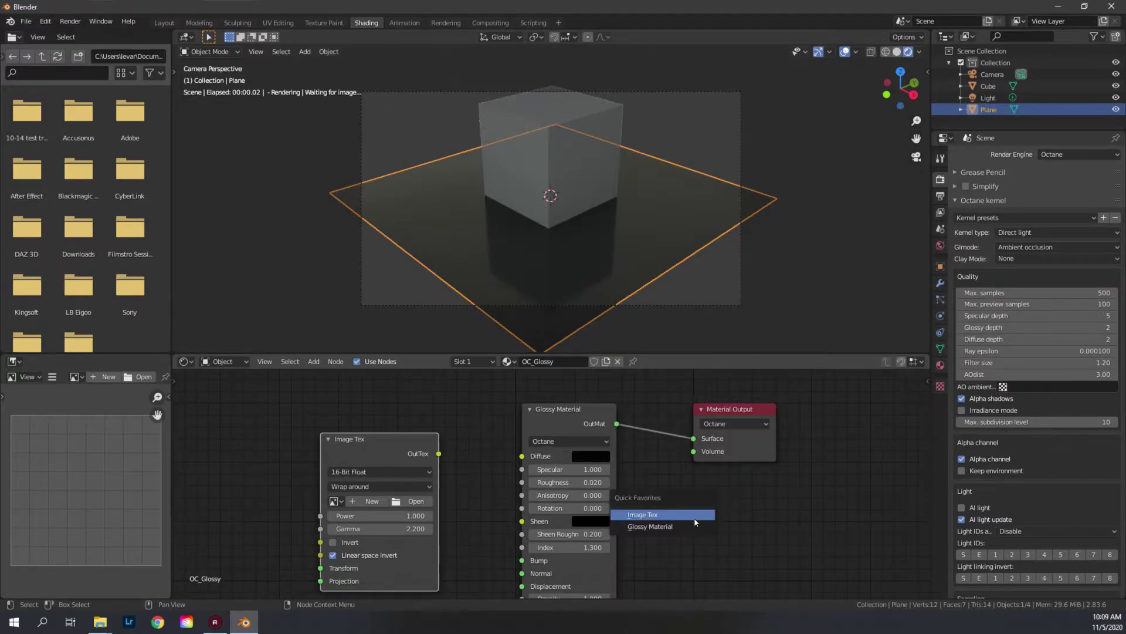
left_click(692, 527)
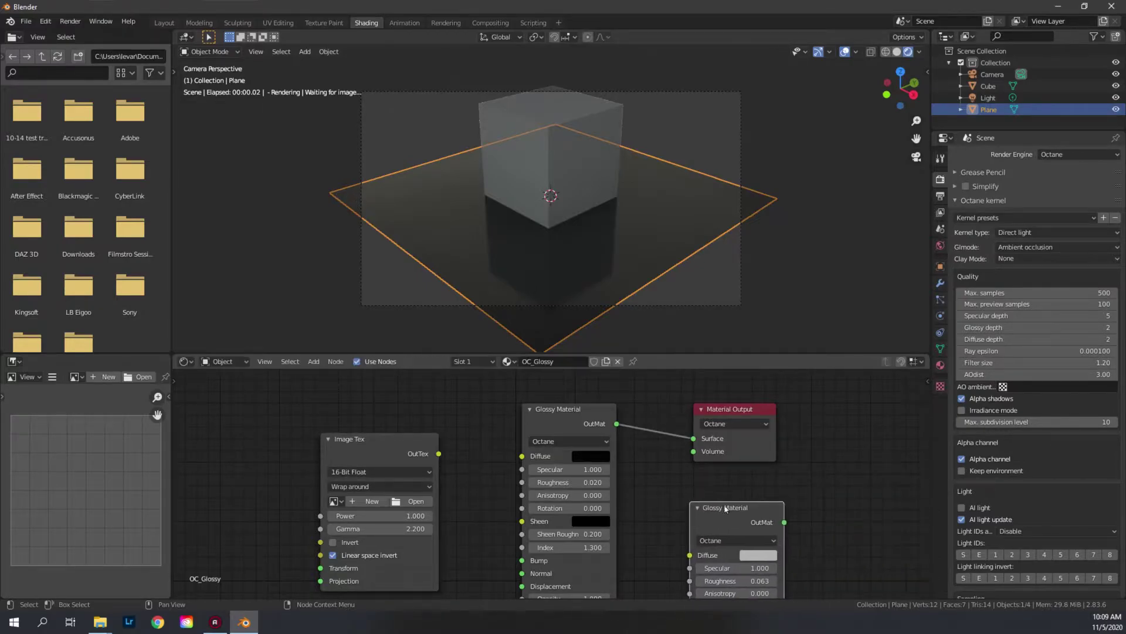
key("Escape")
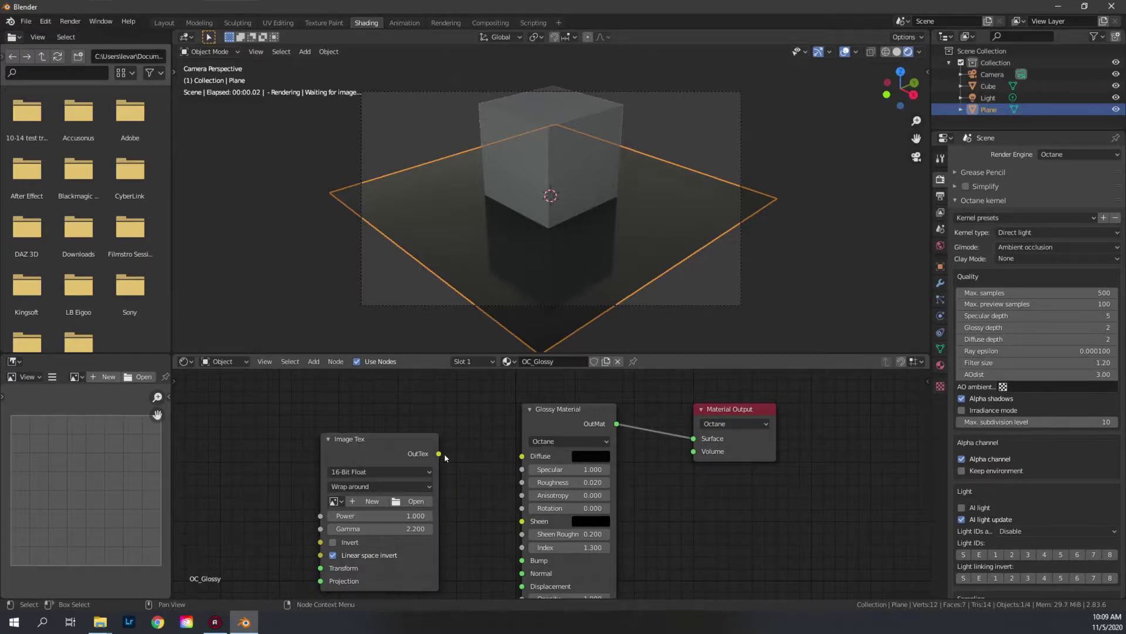
left_click_drag(439, 454, 522, 456)
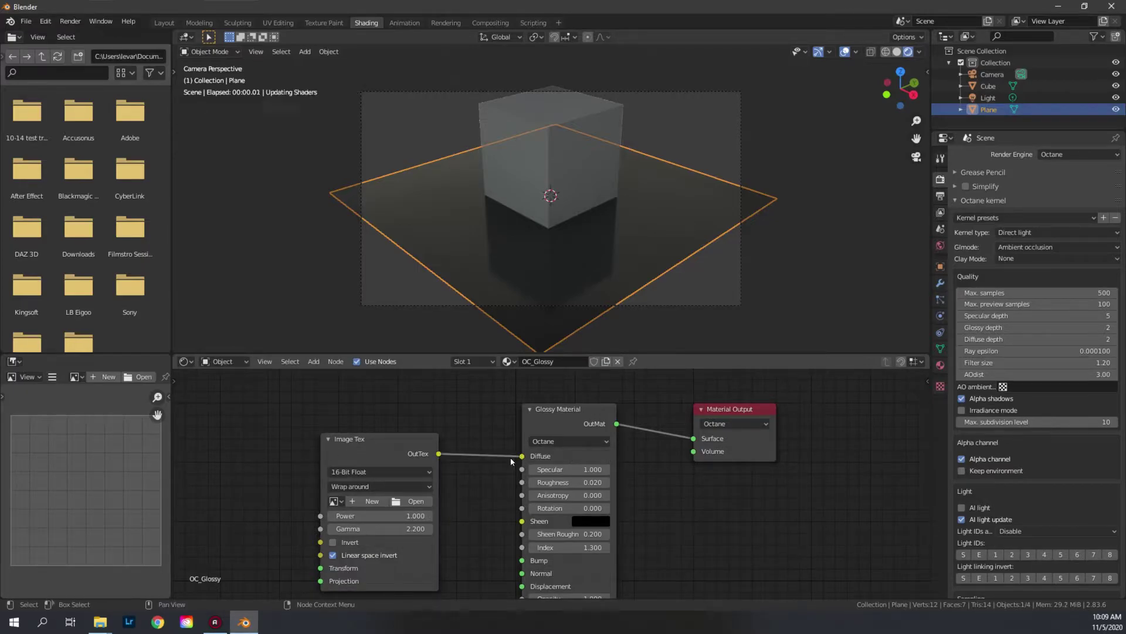
Load PlasterWhiteDirty0014_M.jpg into the Image Tex node and move its link from Diffuse to Roughness
left_click(420, 502)
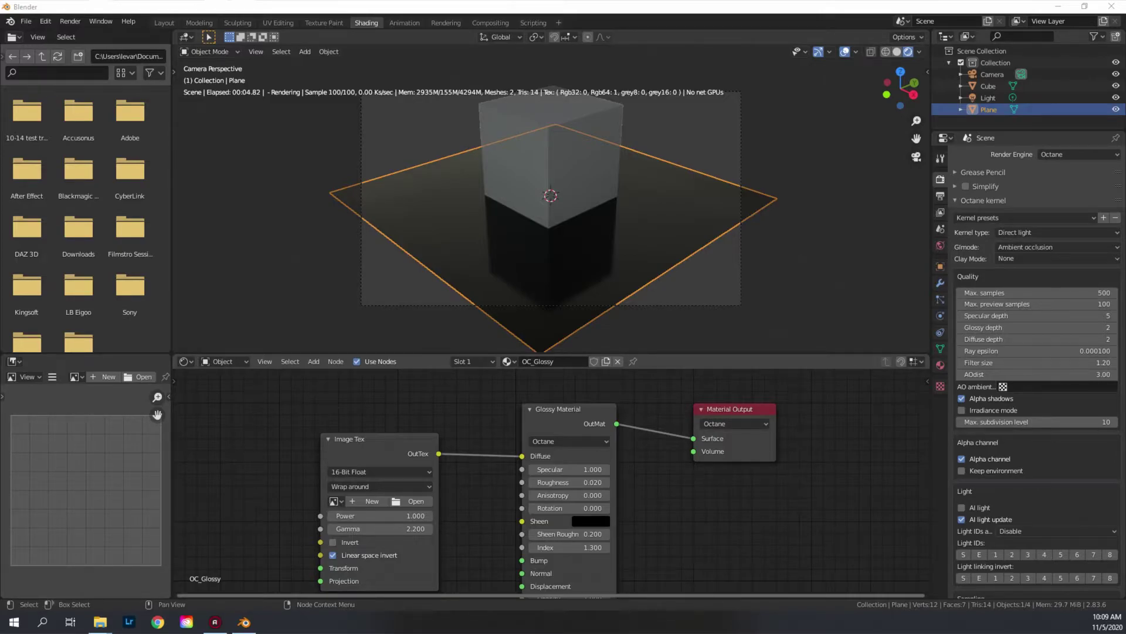
key("Return")
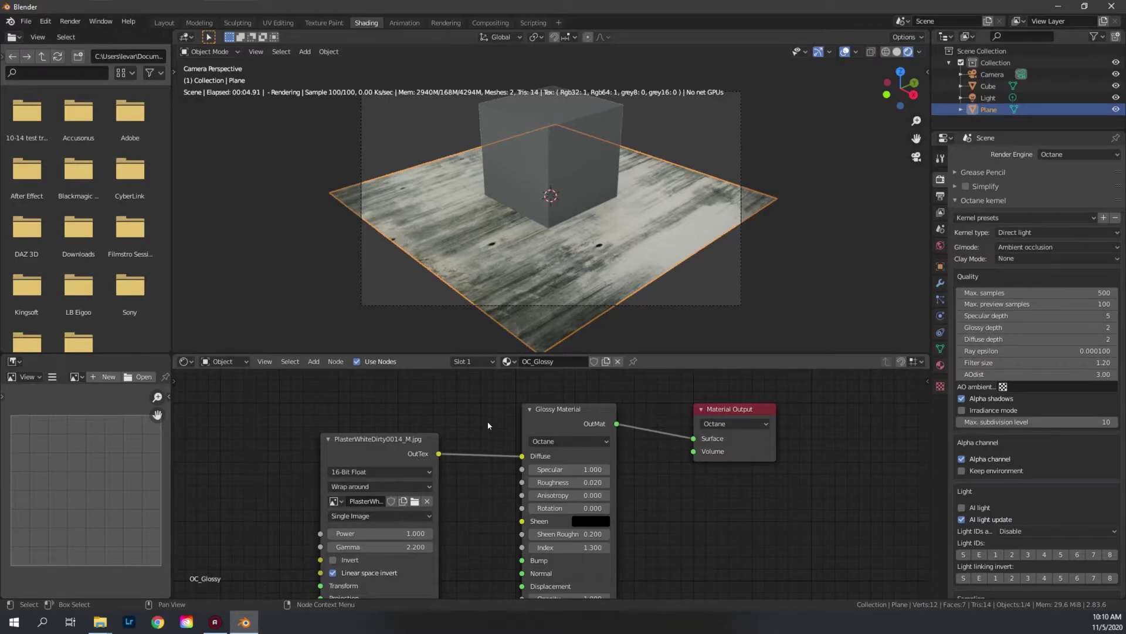
left_click_drag(522, 456, 529, 483)
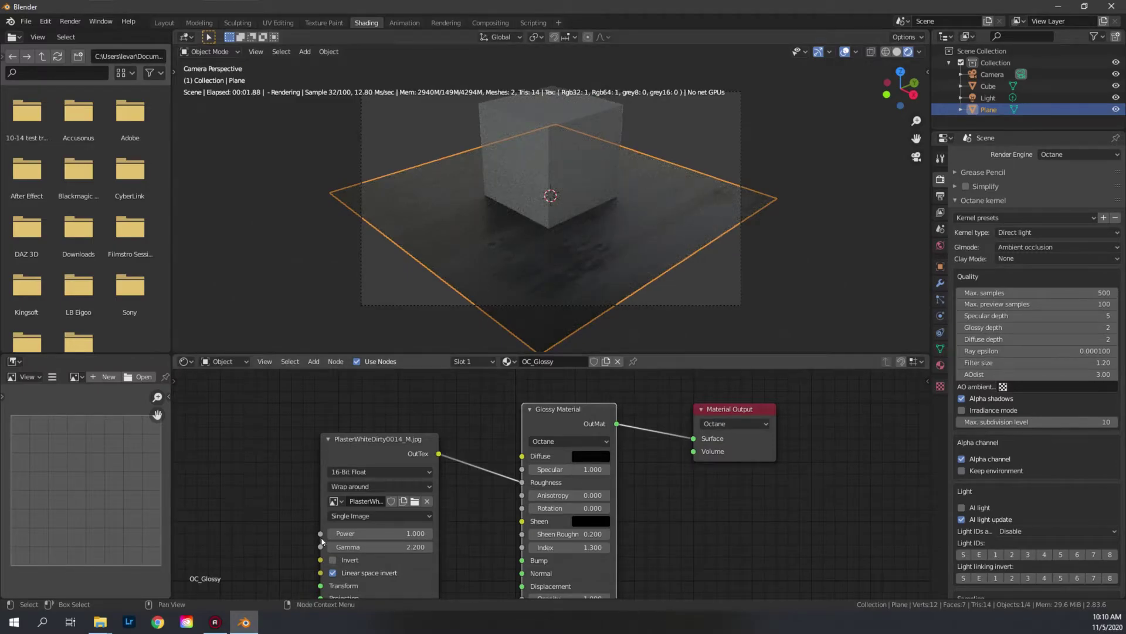
Reset the plaster texture's Gamma and Power values to 0
middle_click_drag(457, 552, 475, 530)
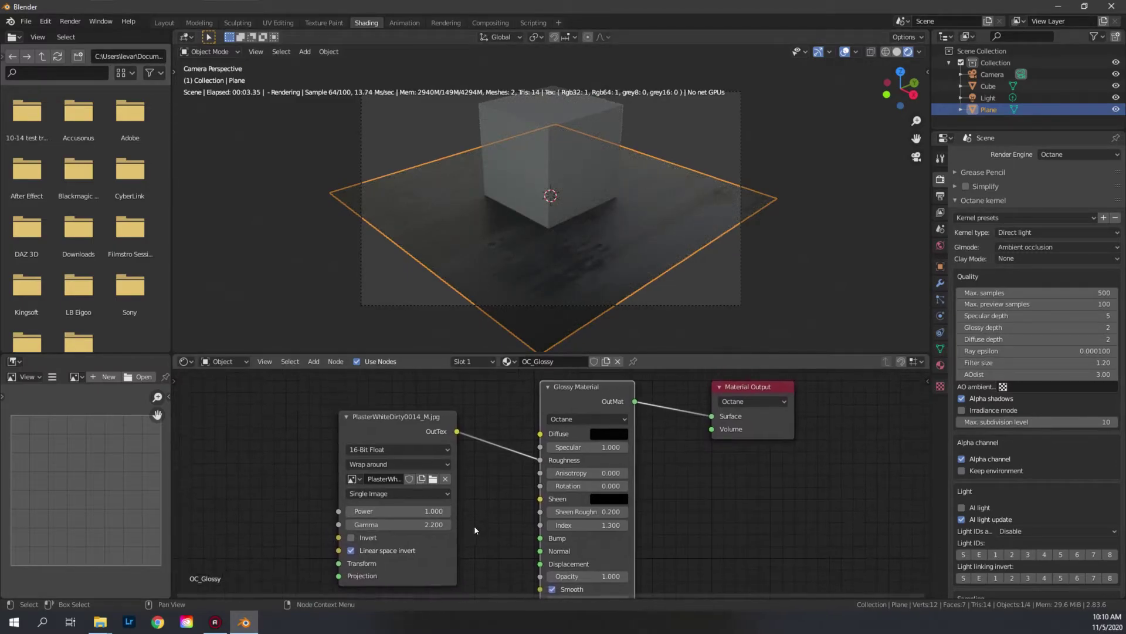
left_click(404, 525)
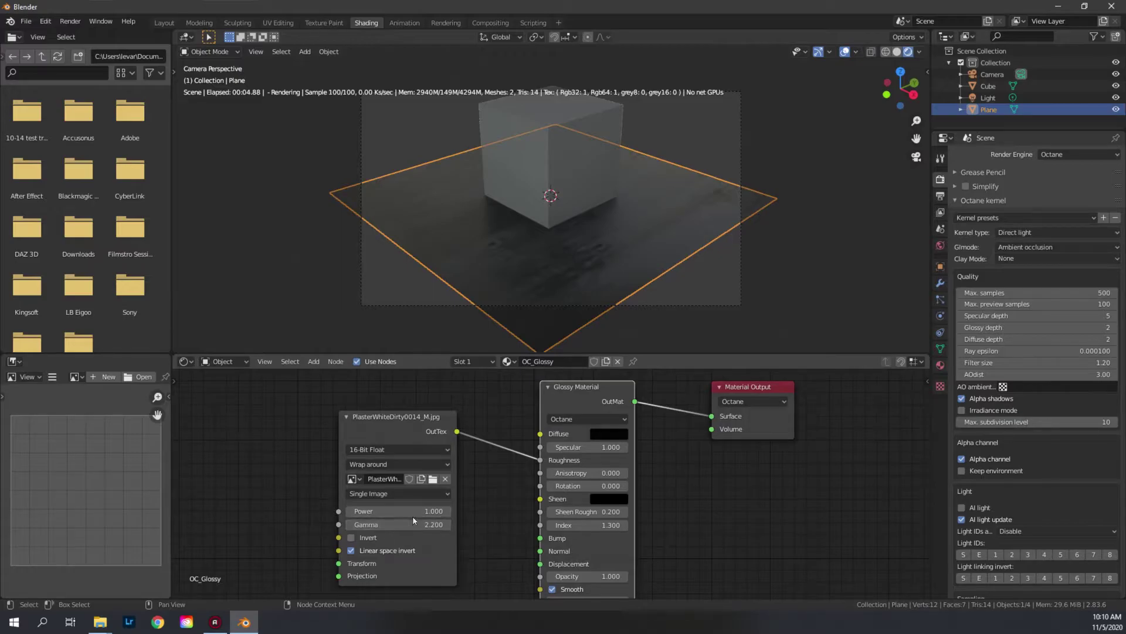
key("BackSpace")
key("BackSpace")
key("BackSpace")
type("0")
key("Return")
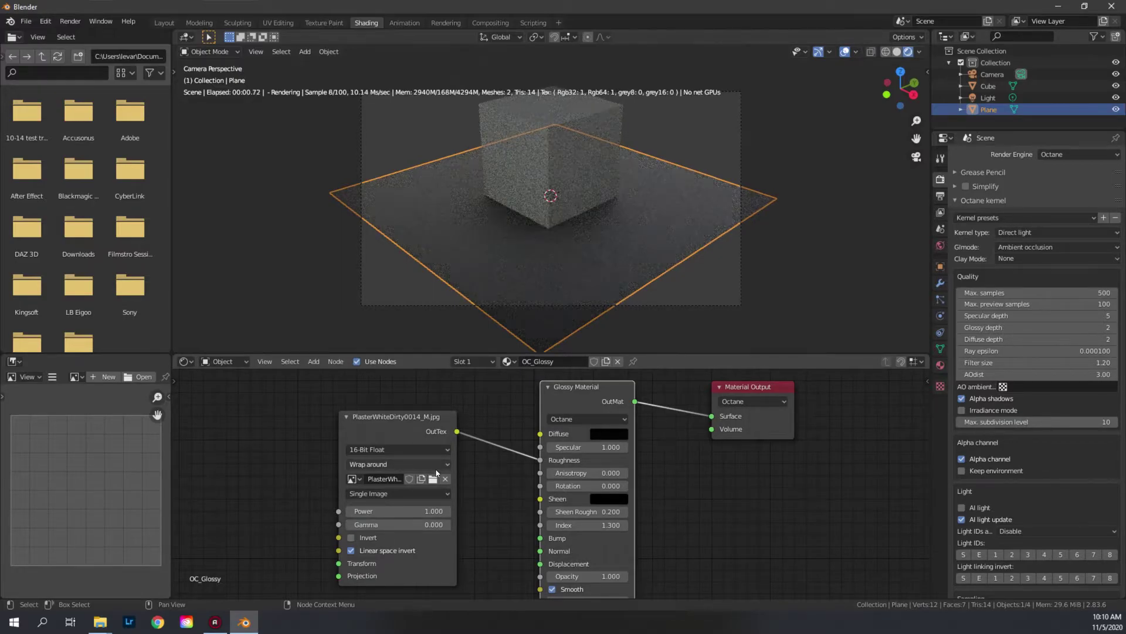
left_click(419, 511)
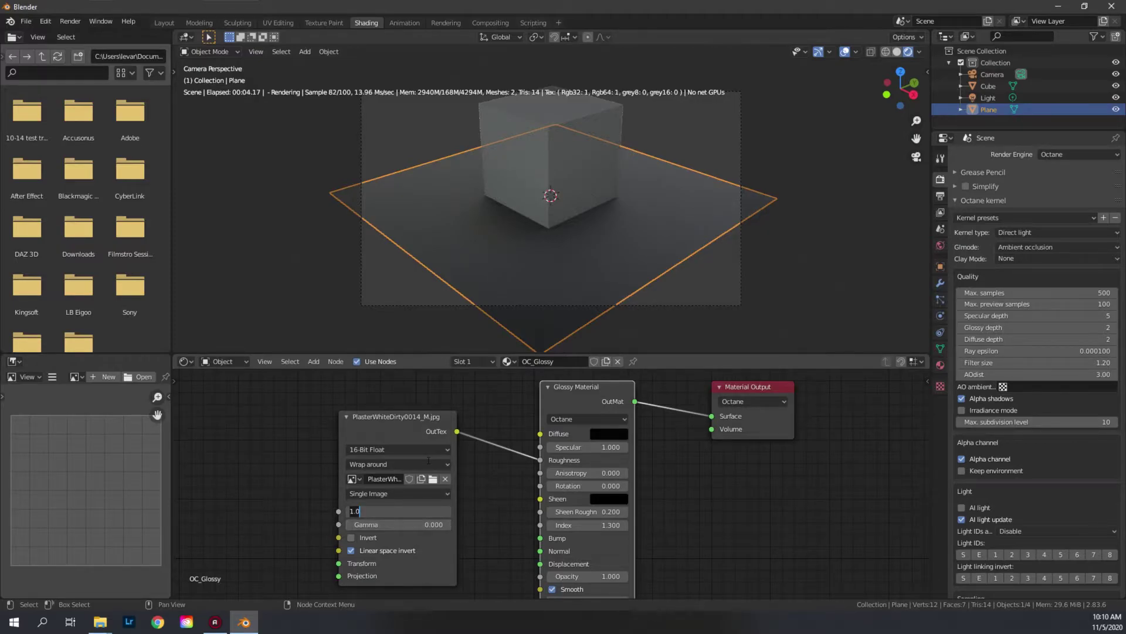
type("0")
key("Return")
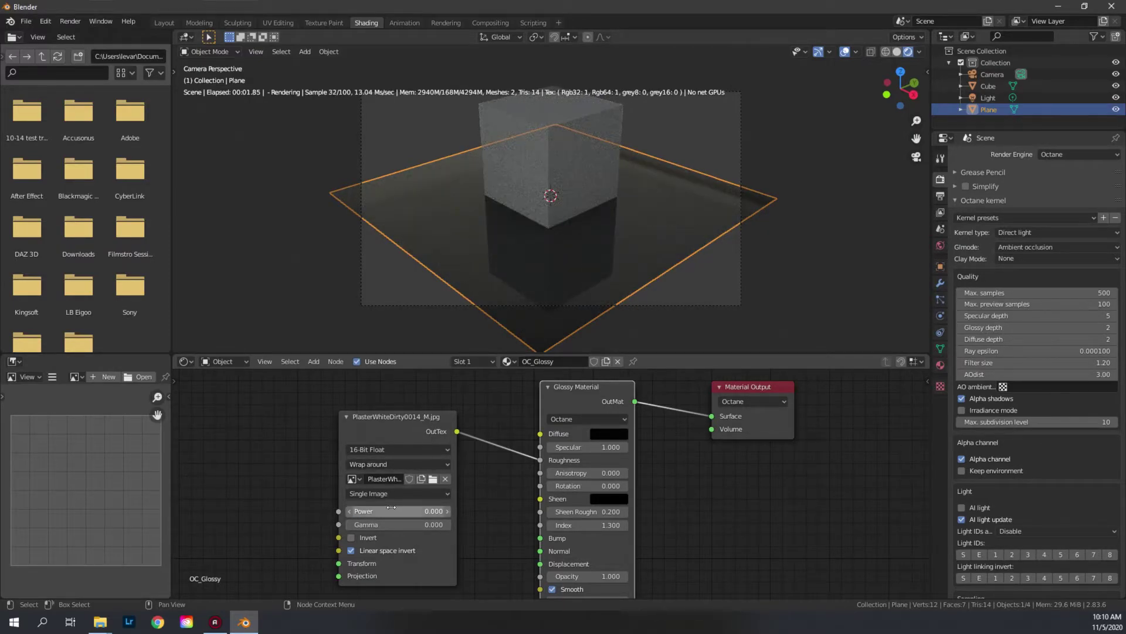
Set the texture Power to 0.5 and Gamma to 4.3, after trying Gamma 0.9
left_click(391, 509)
type(".5")
key("Return")
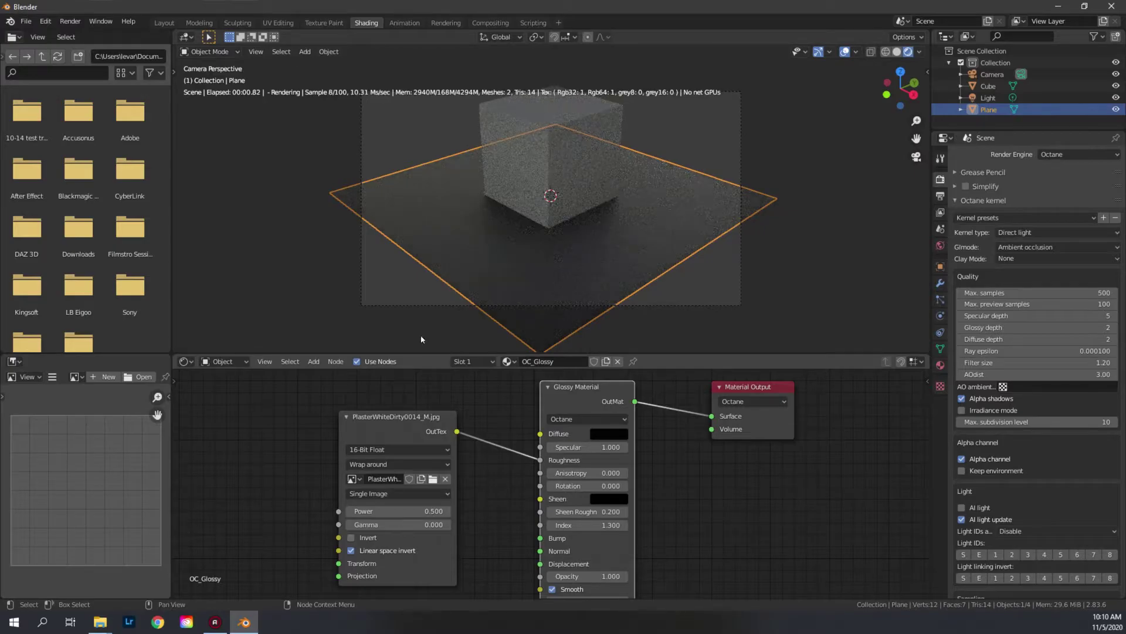
left_click(391, 524)
type(".9")
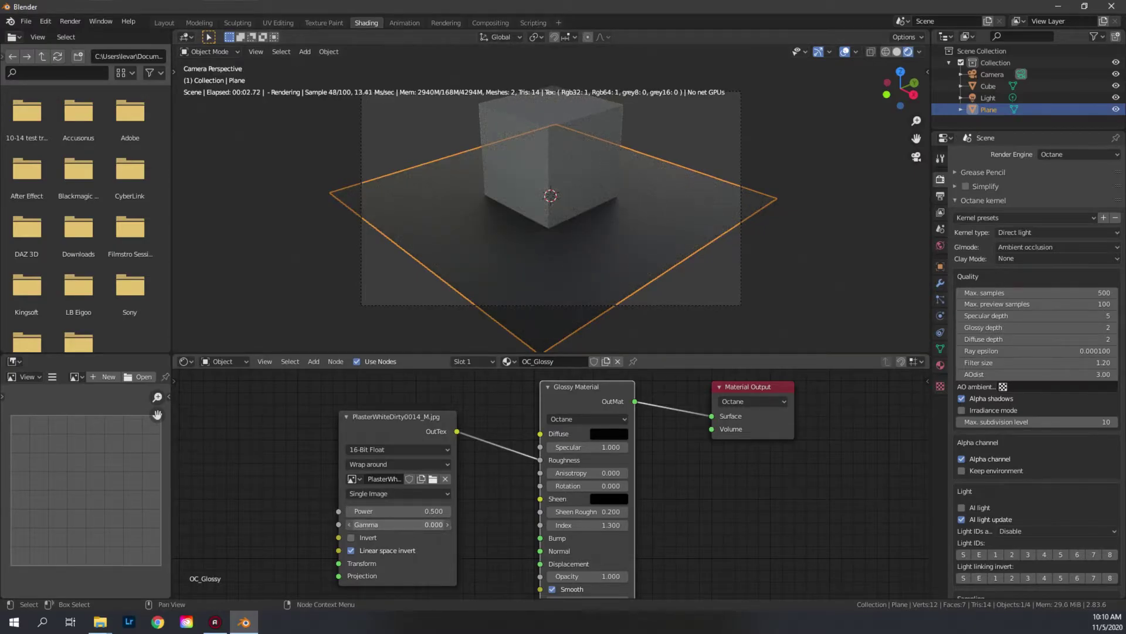
key("Return")
left_click(392, 524)
type("4.3")
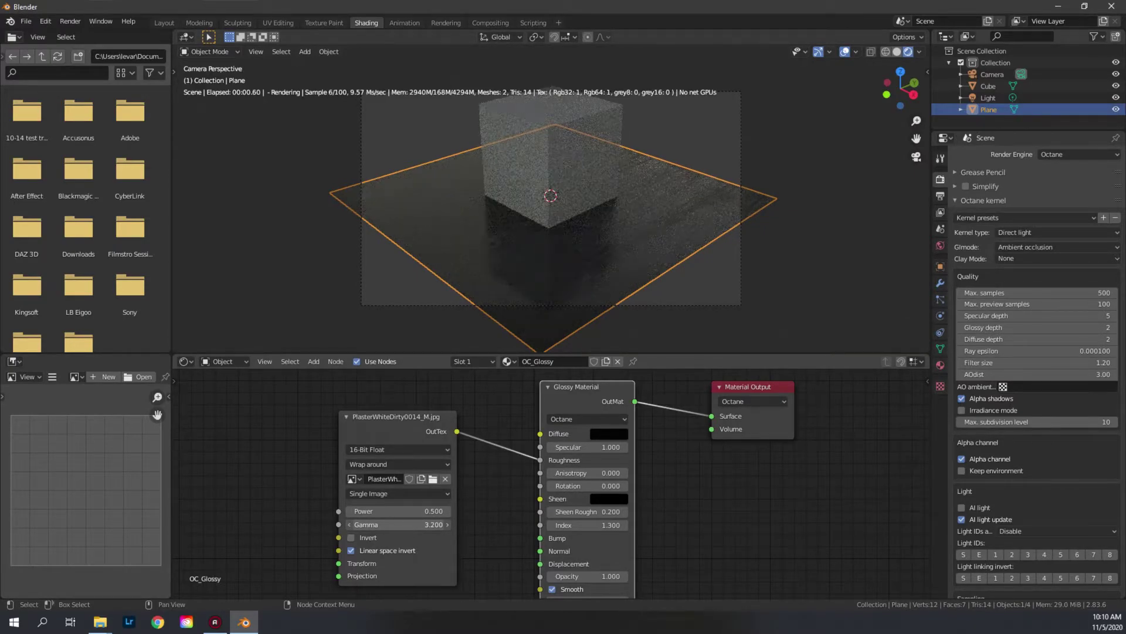
key("Return")
scroll(604, 279, "up", 4)
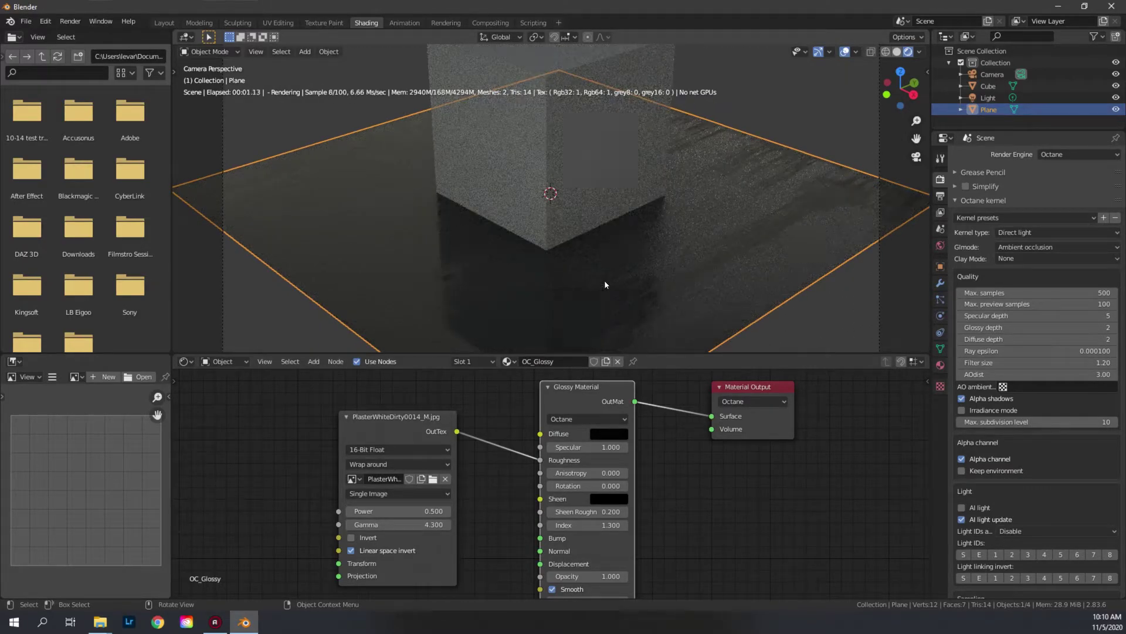
scroll(604, 280, "down", 6)
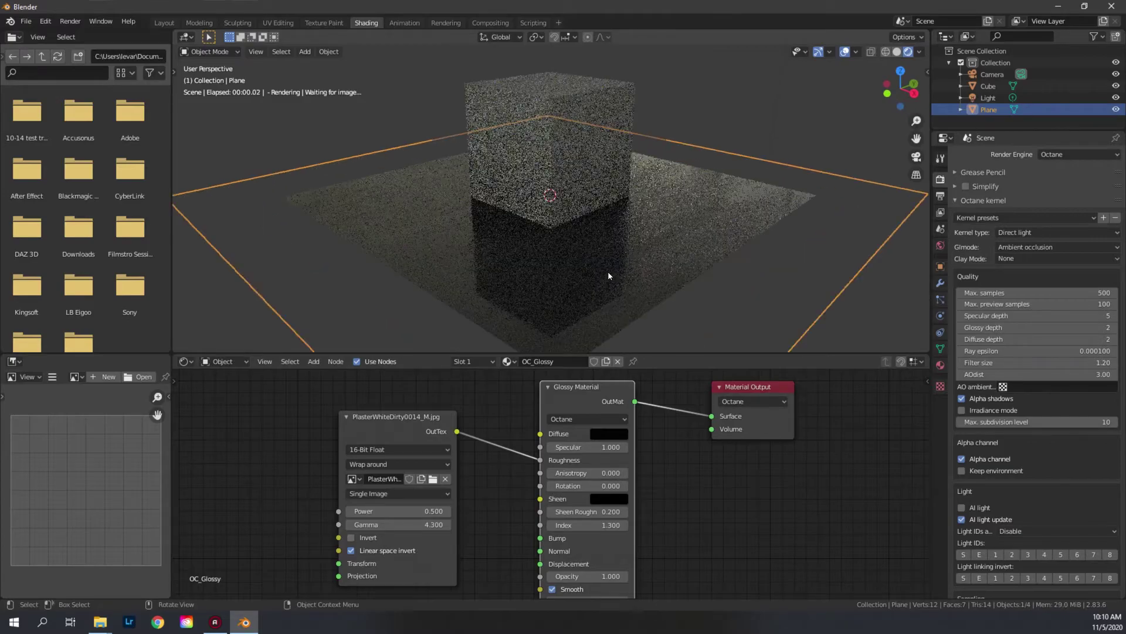
scroll(610, 274, "up", 2)
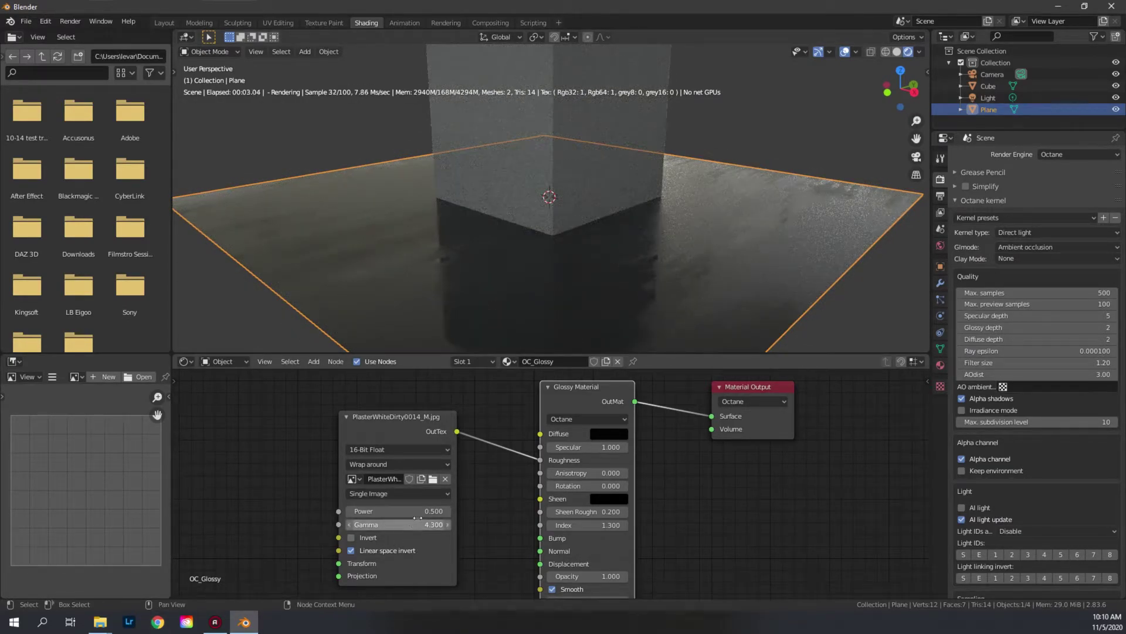
Raise the texture Power to 1.0 and add a Full Transform node left of the texture
left_click_drag(399, 511, 422, 511)
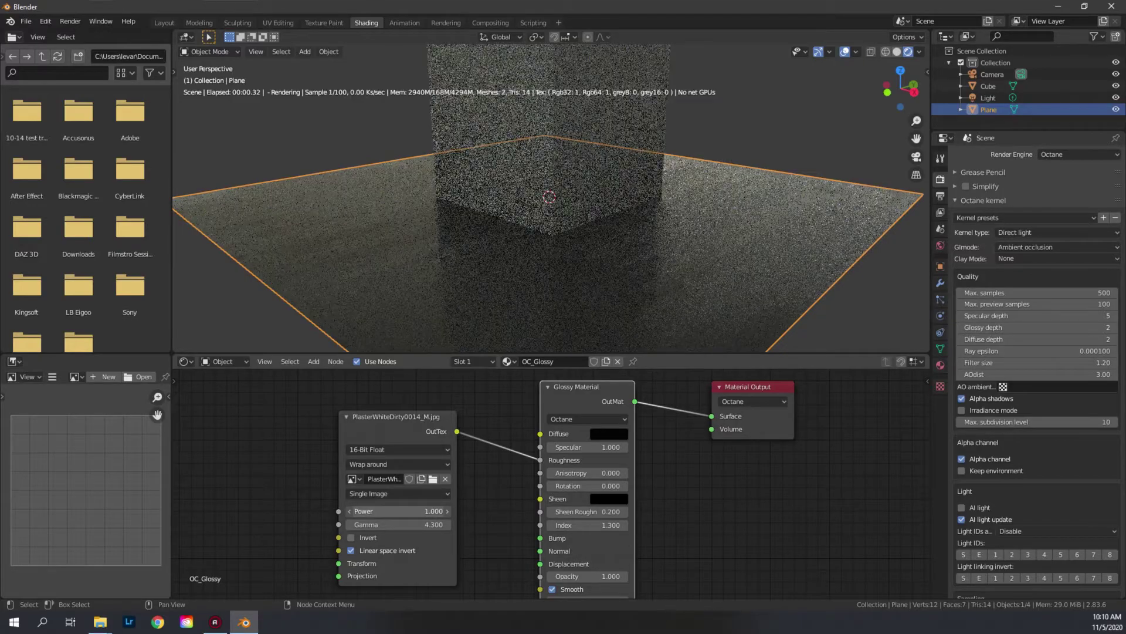
middle_click_drag(265, 497, 353, 494)
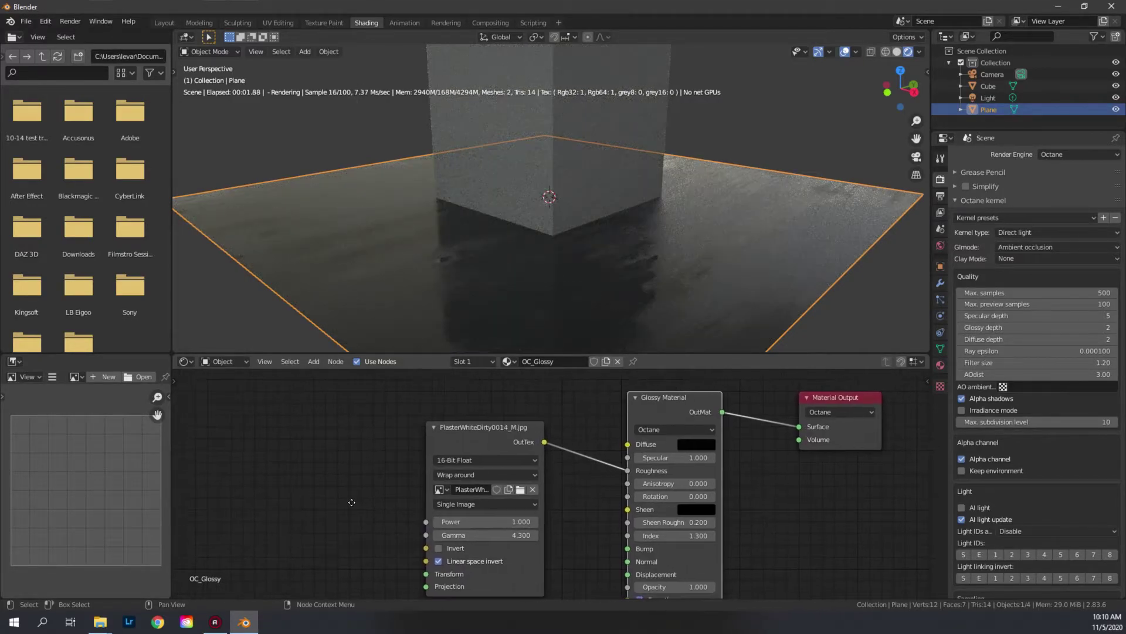
middle_click_drag(254, 493, 304, 490)
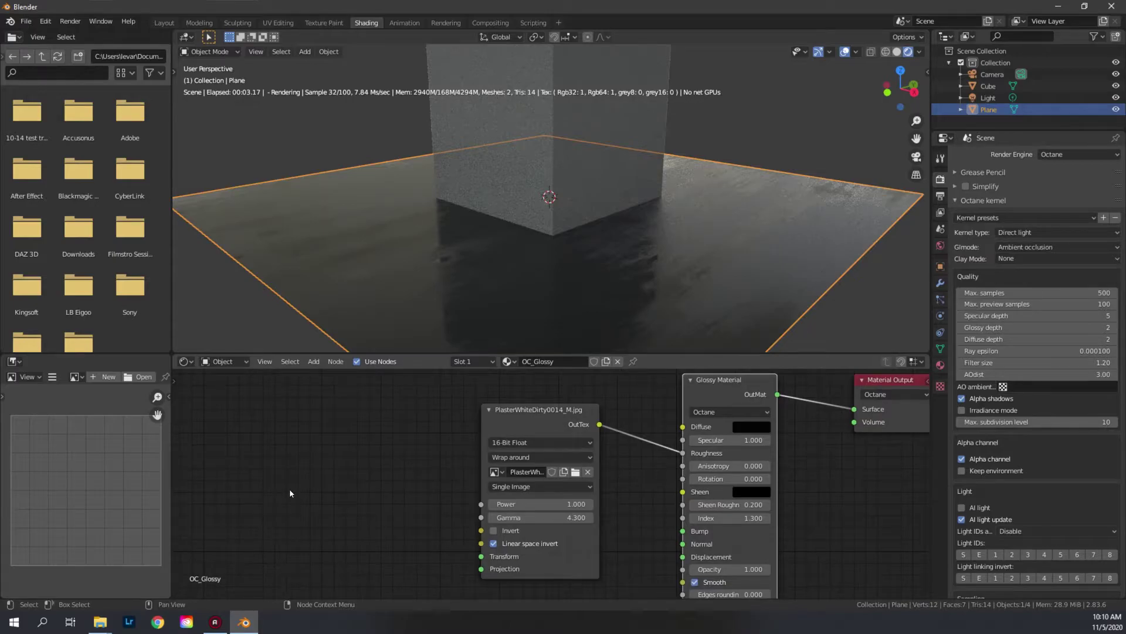
right_click(290, 492)
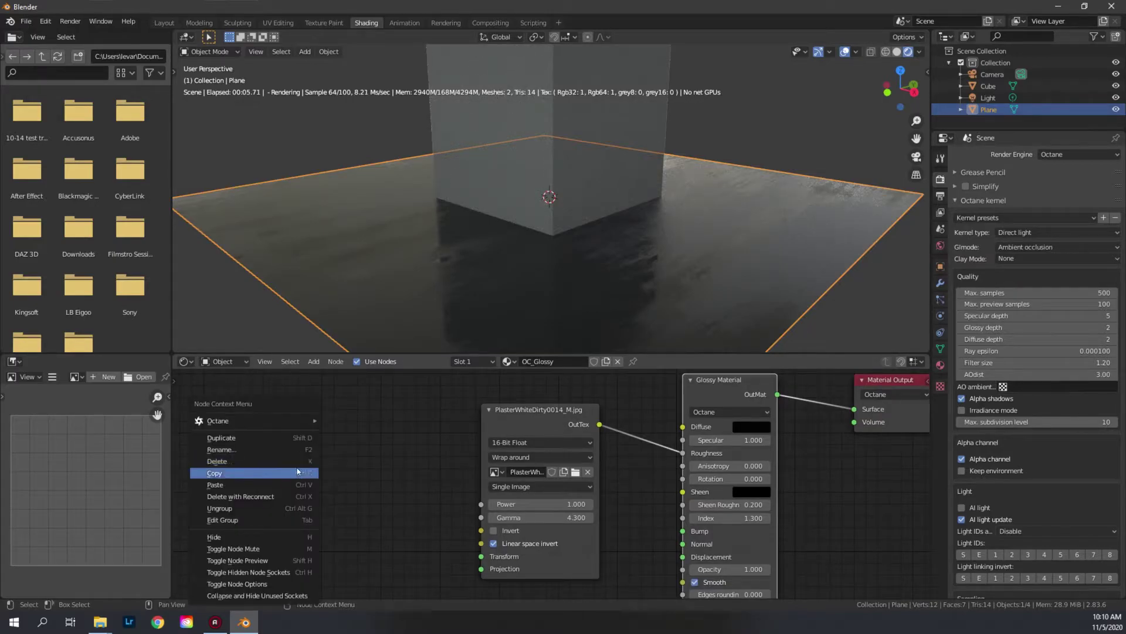
key("shift+a")
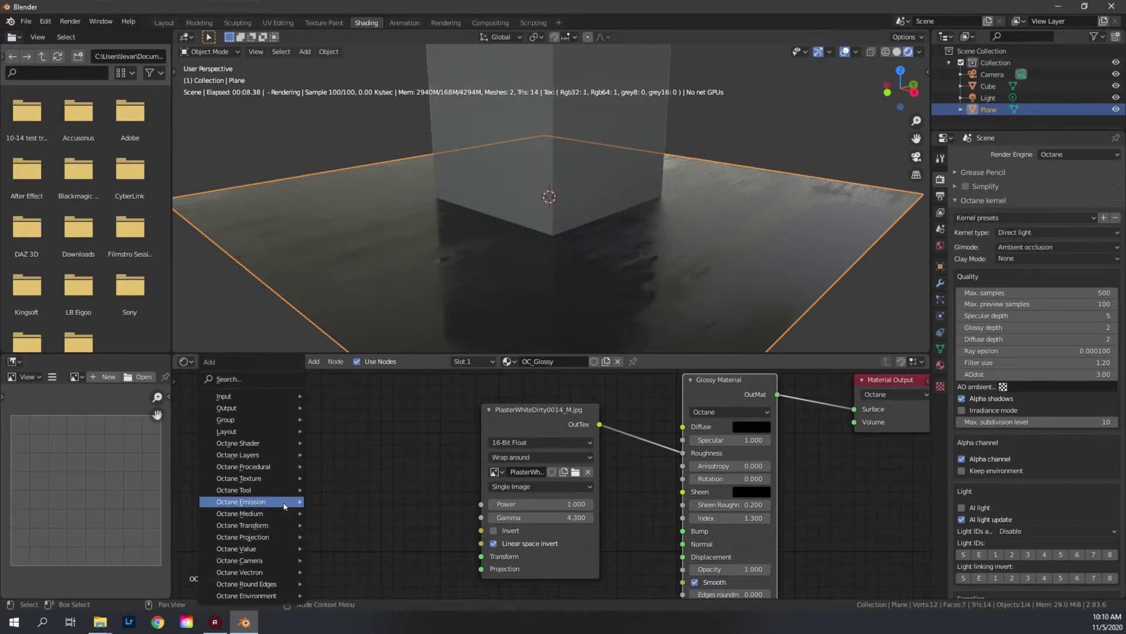
mouse_move(276, 525)
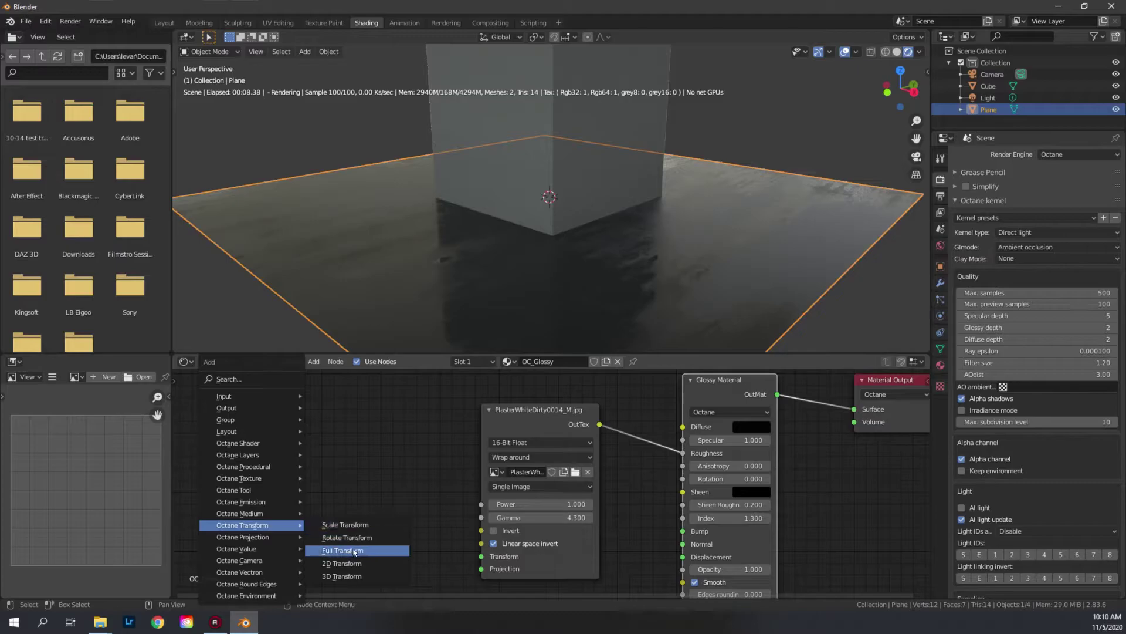
key("shift+a")
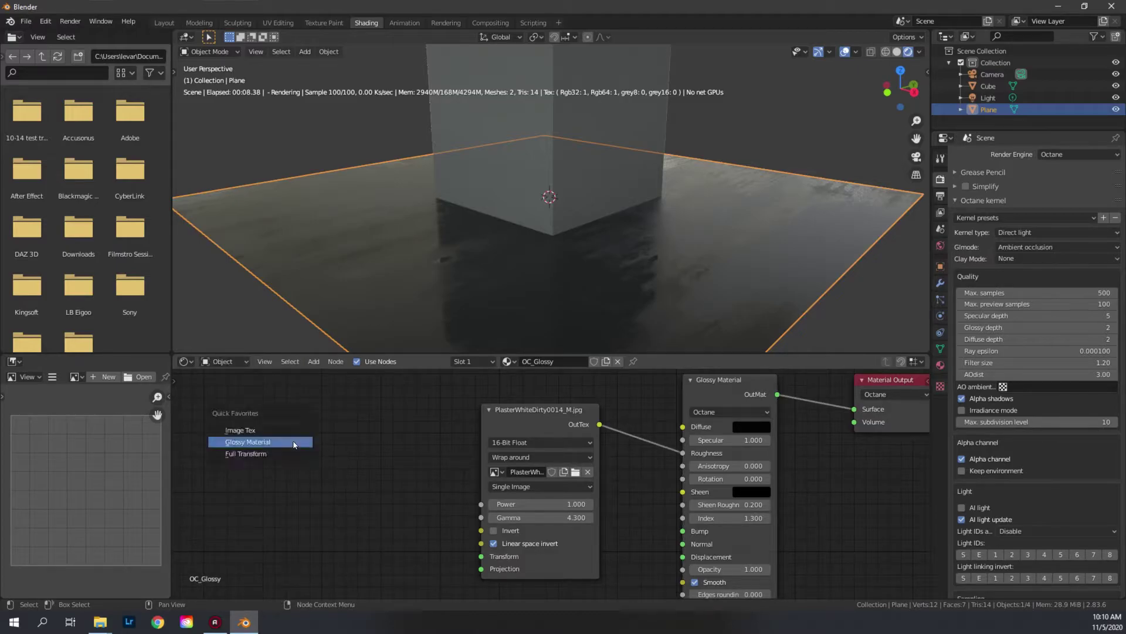
left_click(296, 451)
left_click(288, 411)
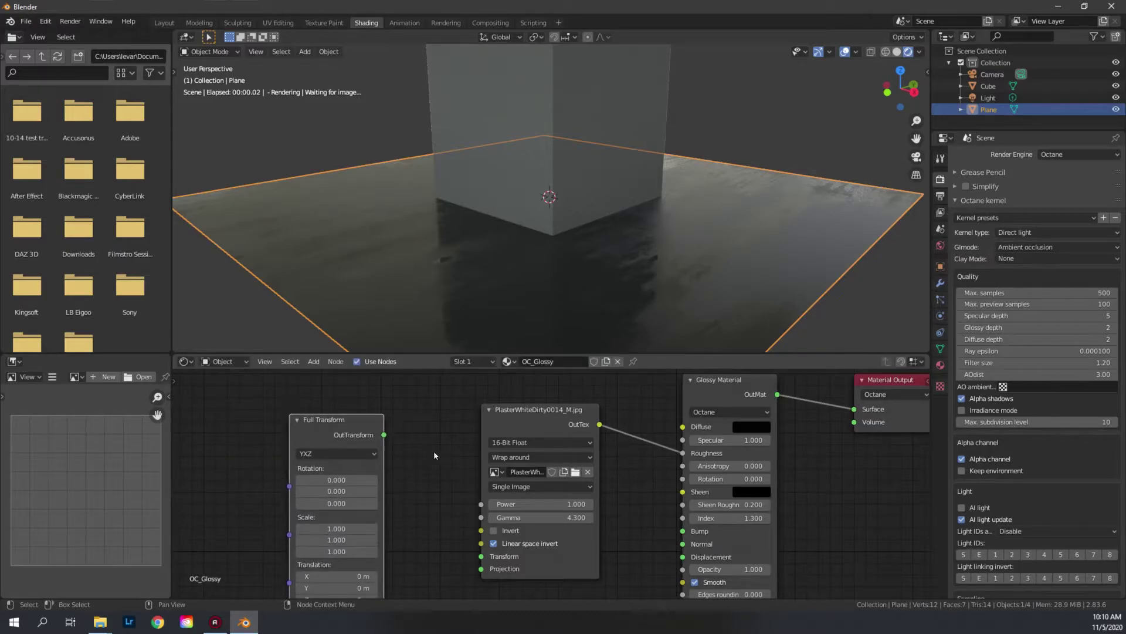
Link Full Transform to the texture's Transform input at 2.04 scale, and box-limit rendering around the cube base
left_click_drag(384, 435, 481, 556)
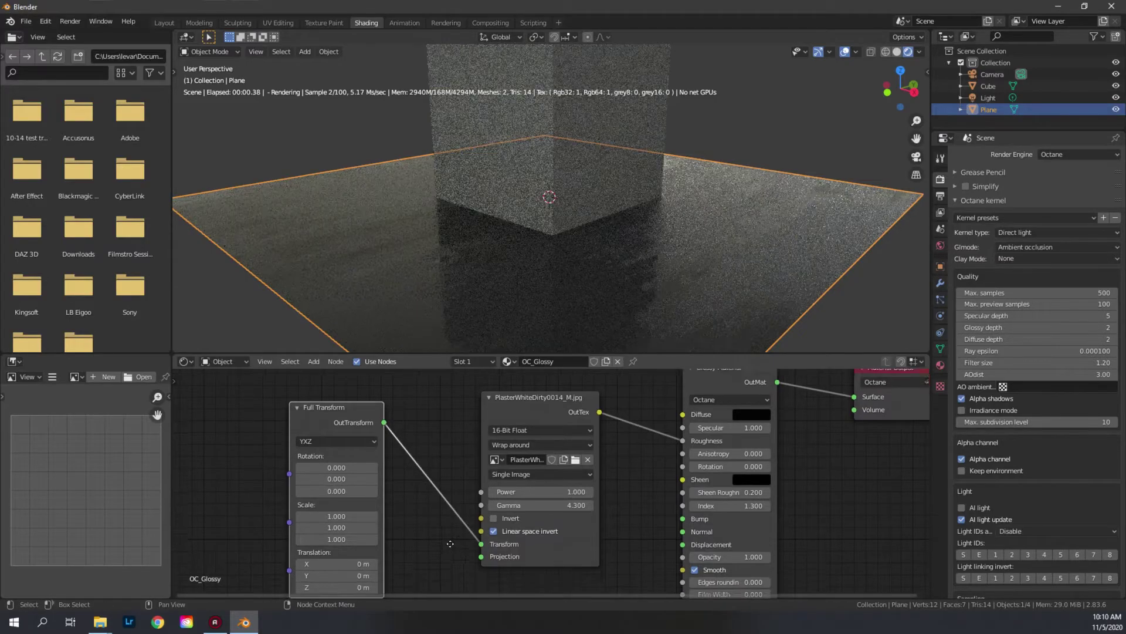
middle_click_drag(307, 572, 321, 527)
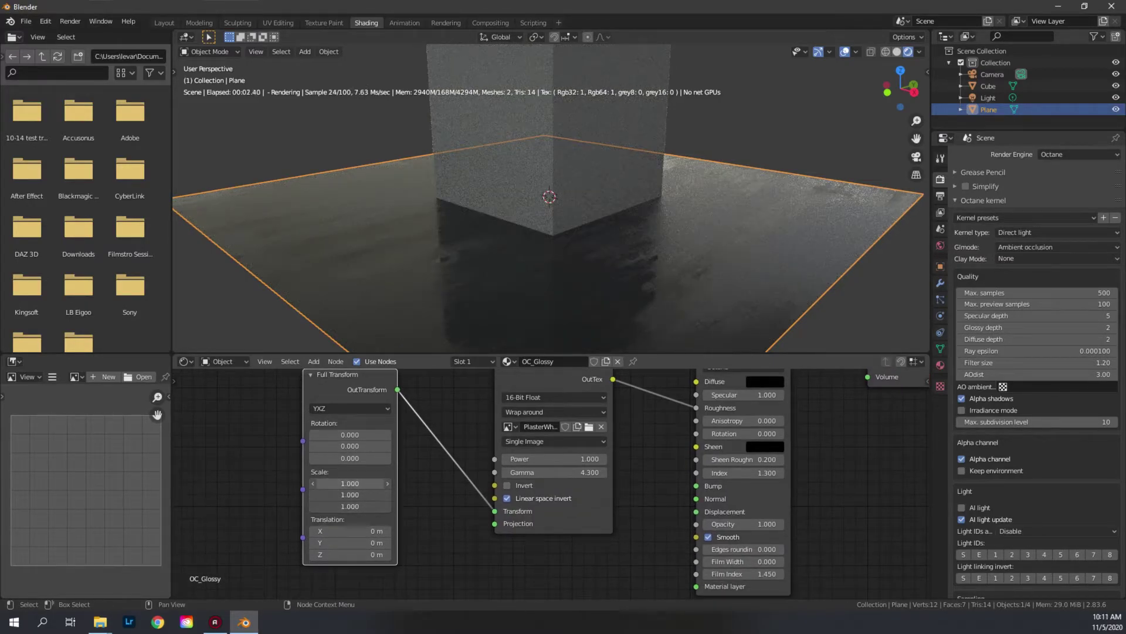
left_click_drag(350, 483, 446, 483)
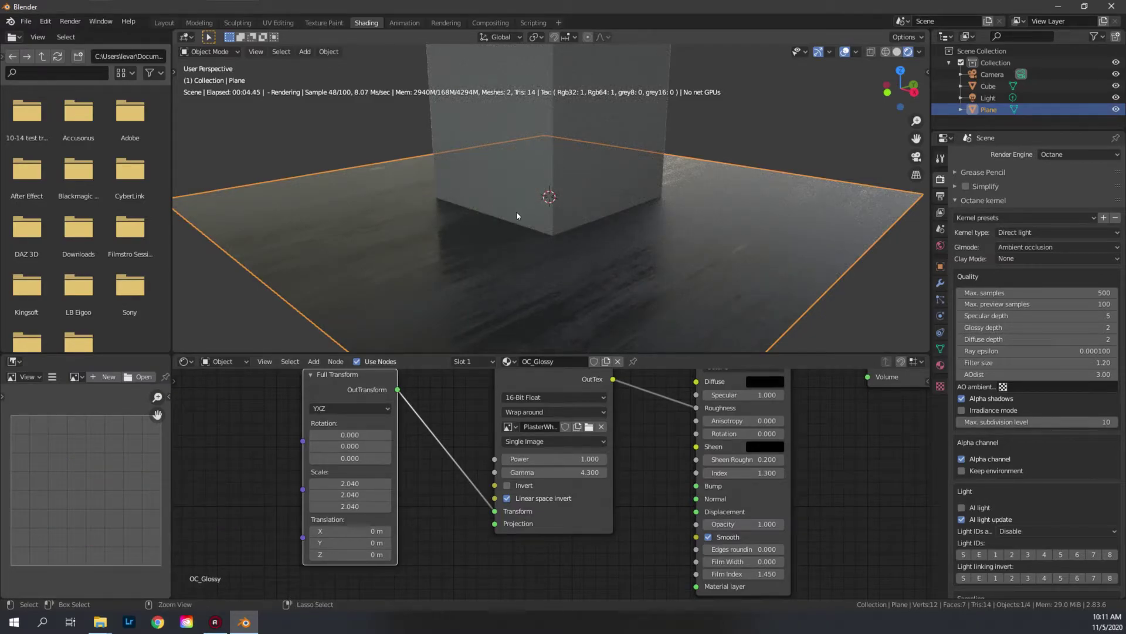
key("ctrl+b")
left_click_drag(424, 194, 694, 325)
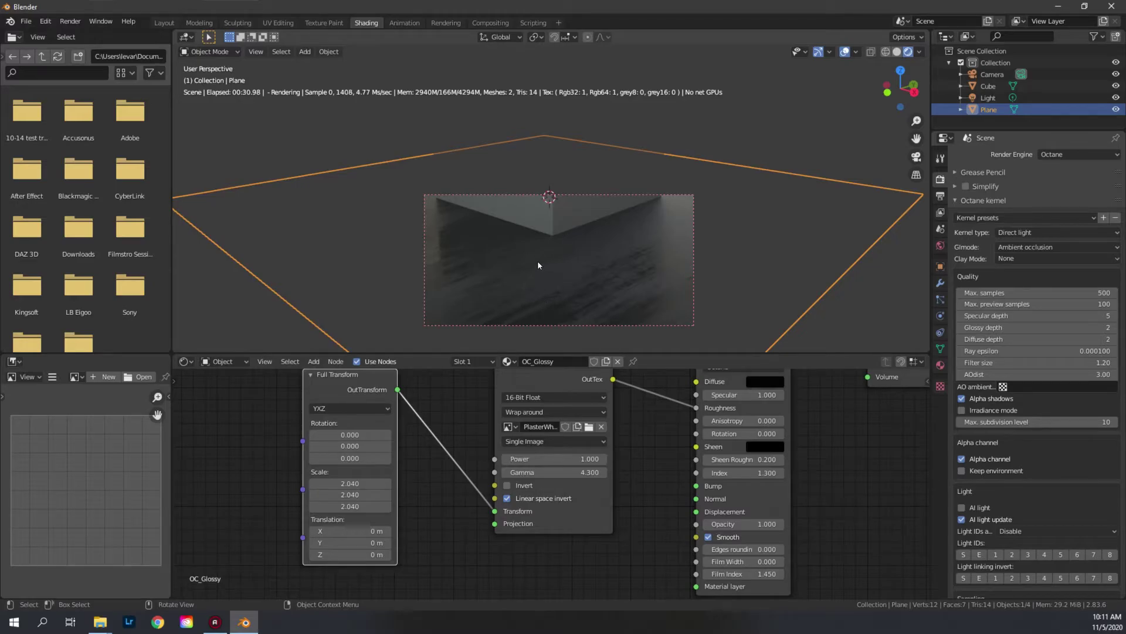
Clear the render region and switch to the camera view
key("ctrl+alt+b")
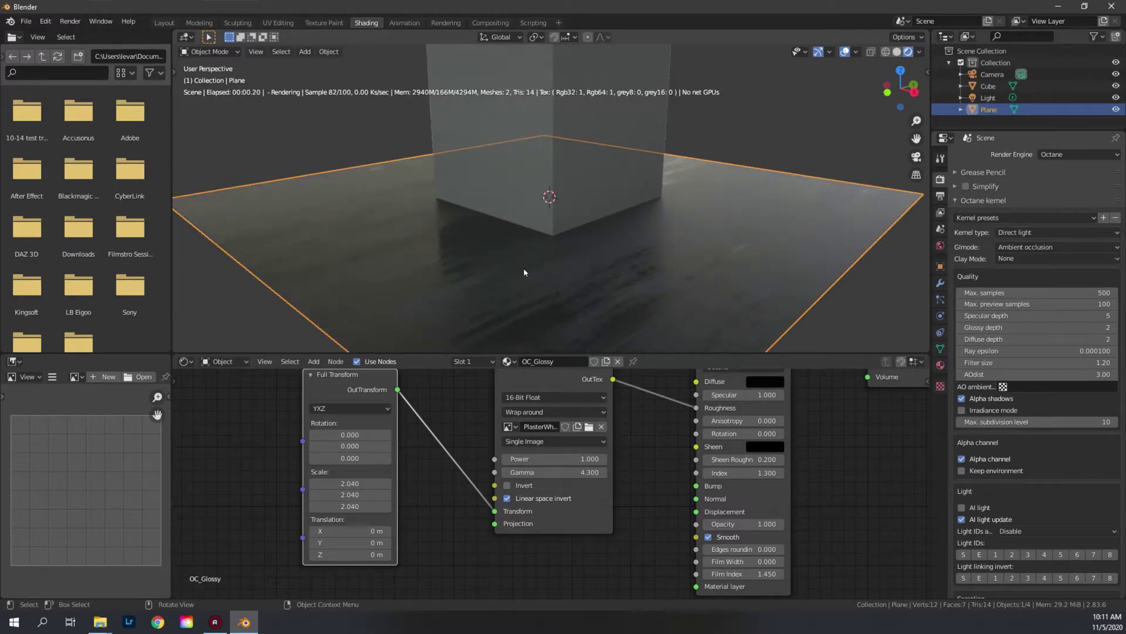
middle_click_drag(541, 256, 674, 219)
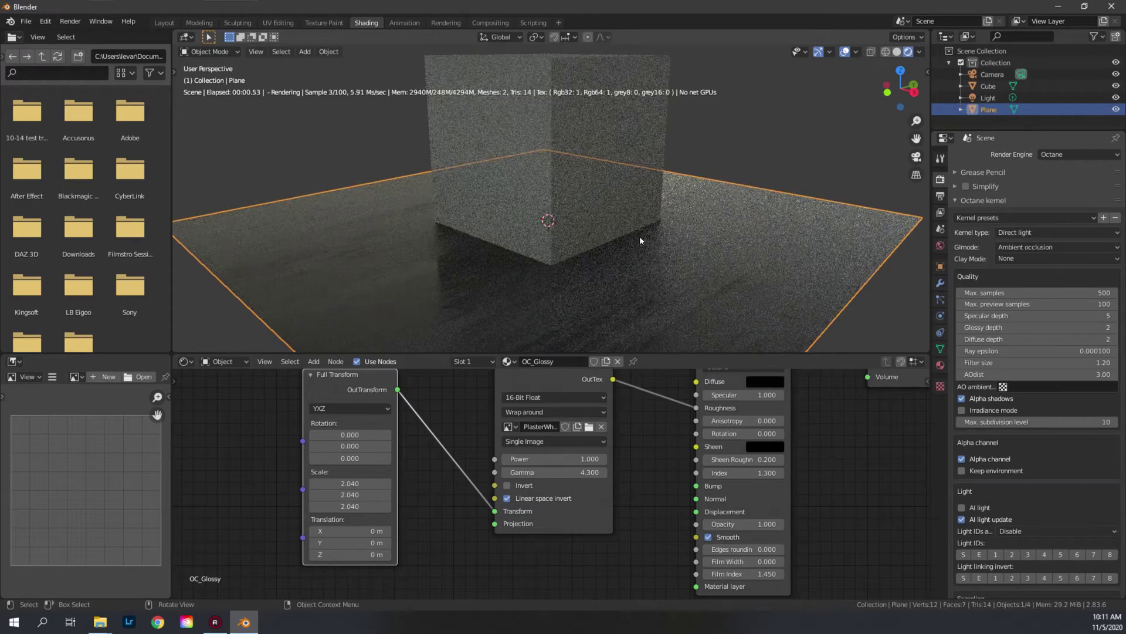
key("KP_0")
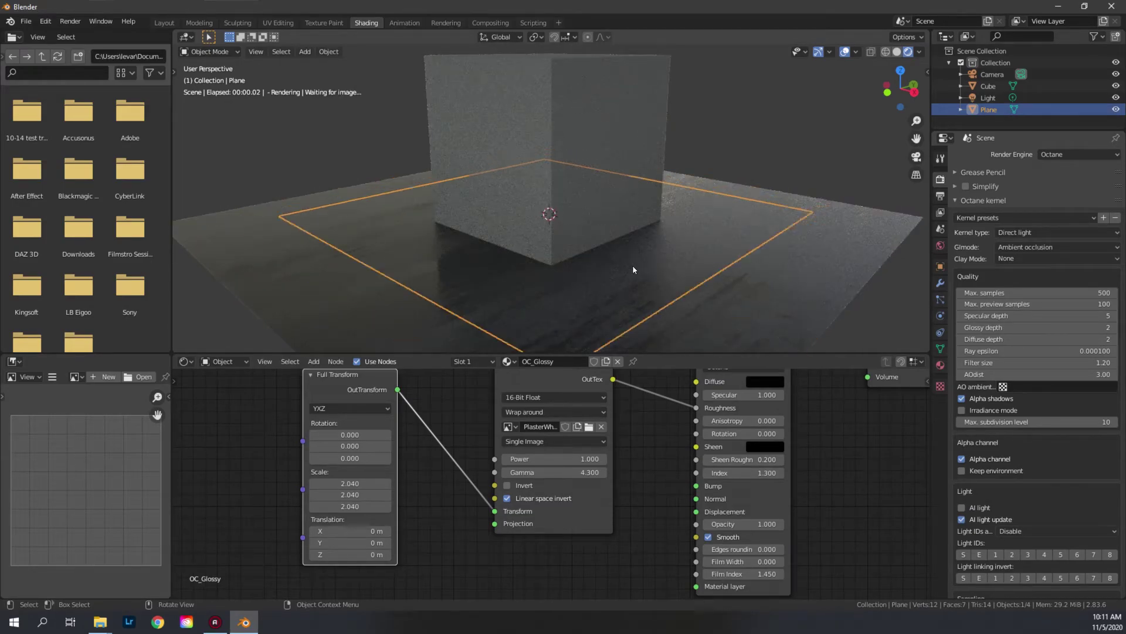
scroll(584, 252, "down", 5)
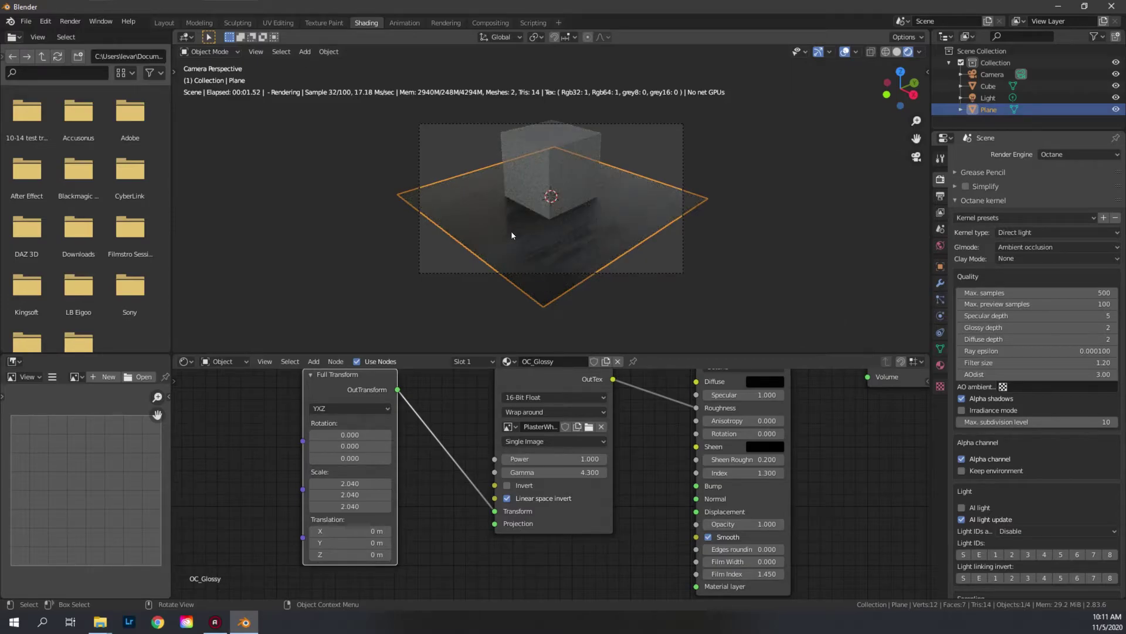
Add a new plane, raise it along Z above the cube, and scale it to about 1.98
key("shift+a")
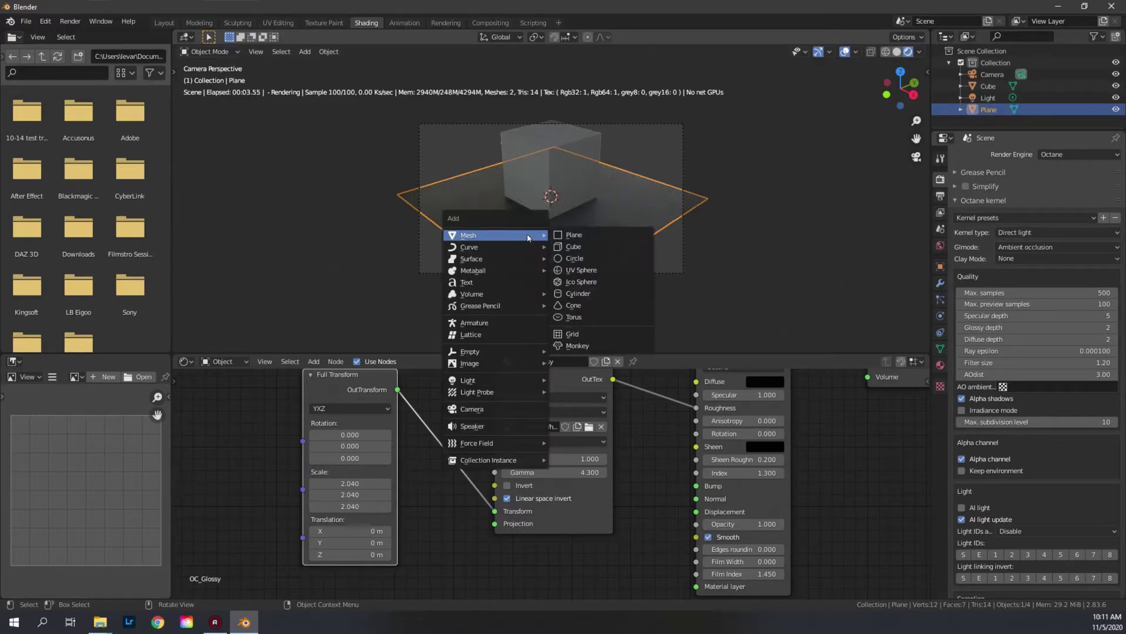
left_click(575, 236)
key("g")
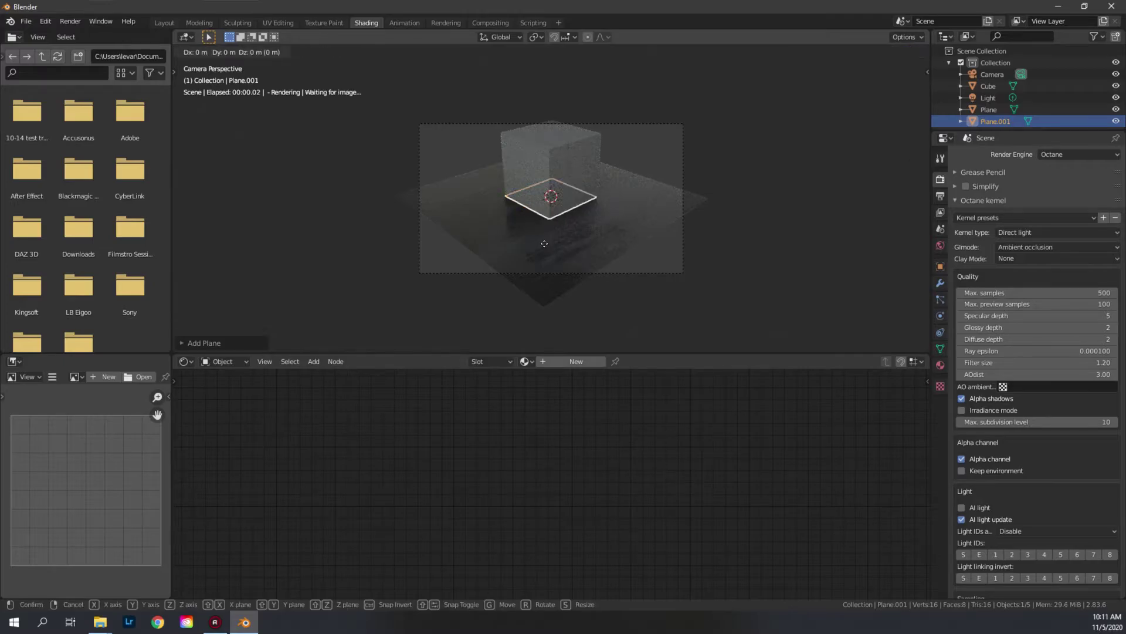
key("z")
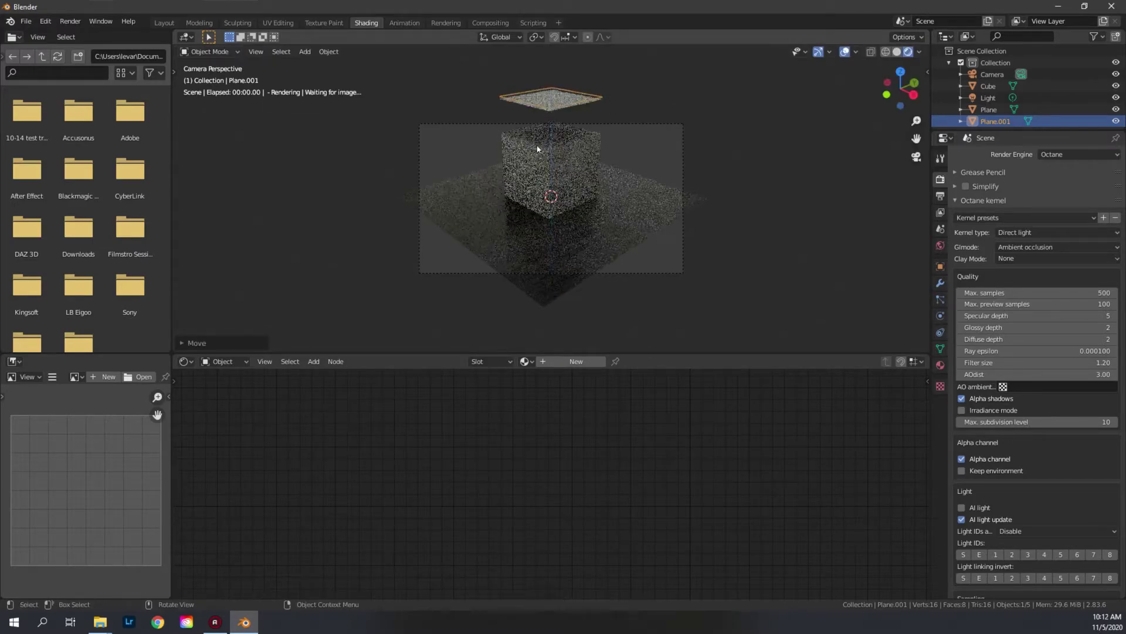
left_click(625, 159)
key("s")
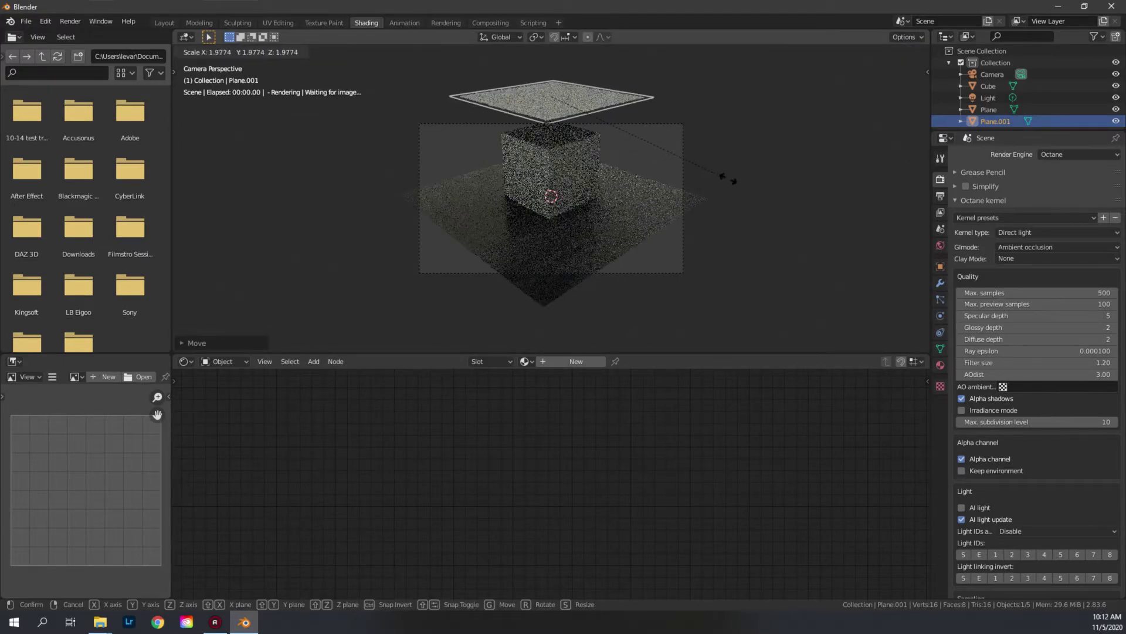
left_click(704, 193)
Give the plane above the cube an Octane RGB Emission material tinted pale blue
right_click(519, 110)
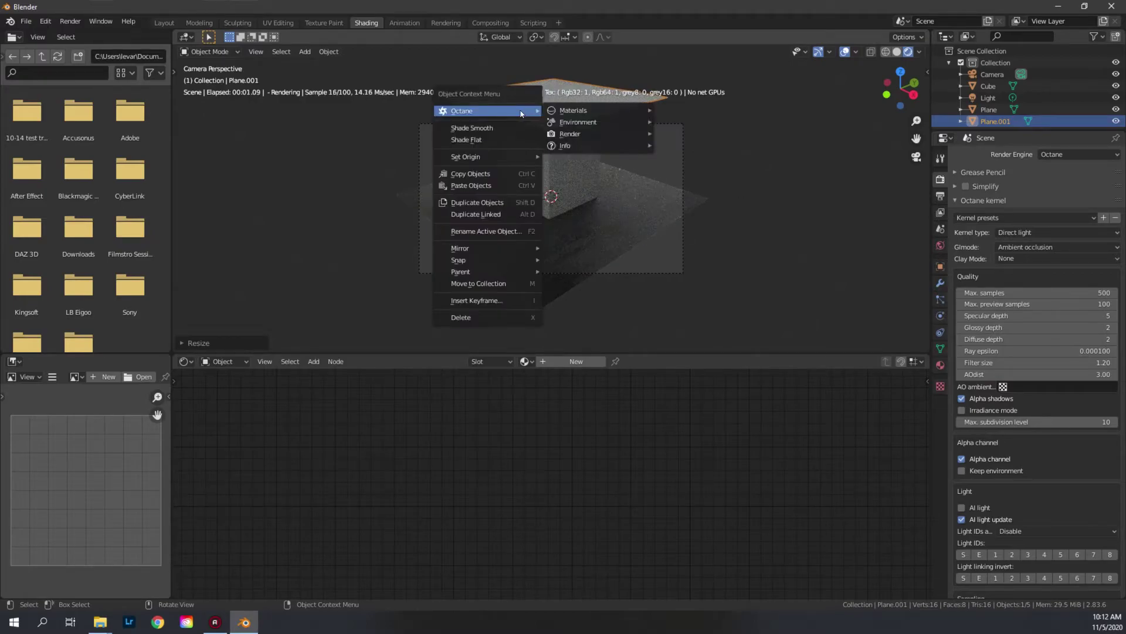
mouse_move(653, 111)
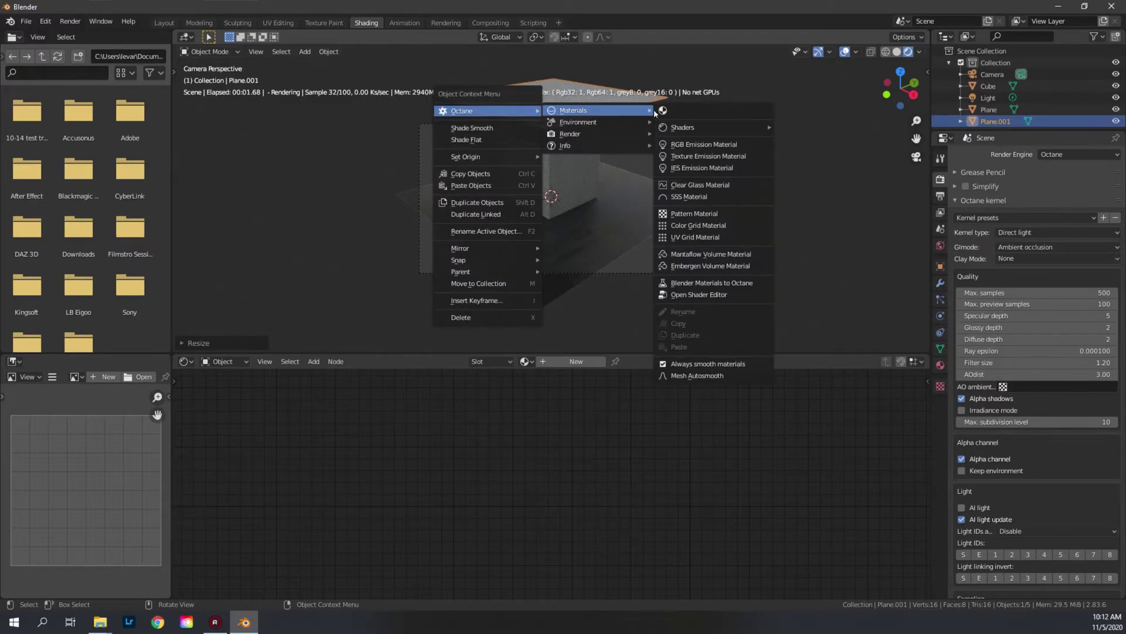
left_click(677, 147)
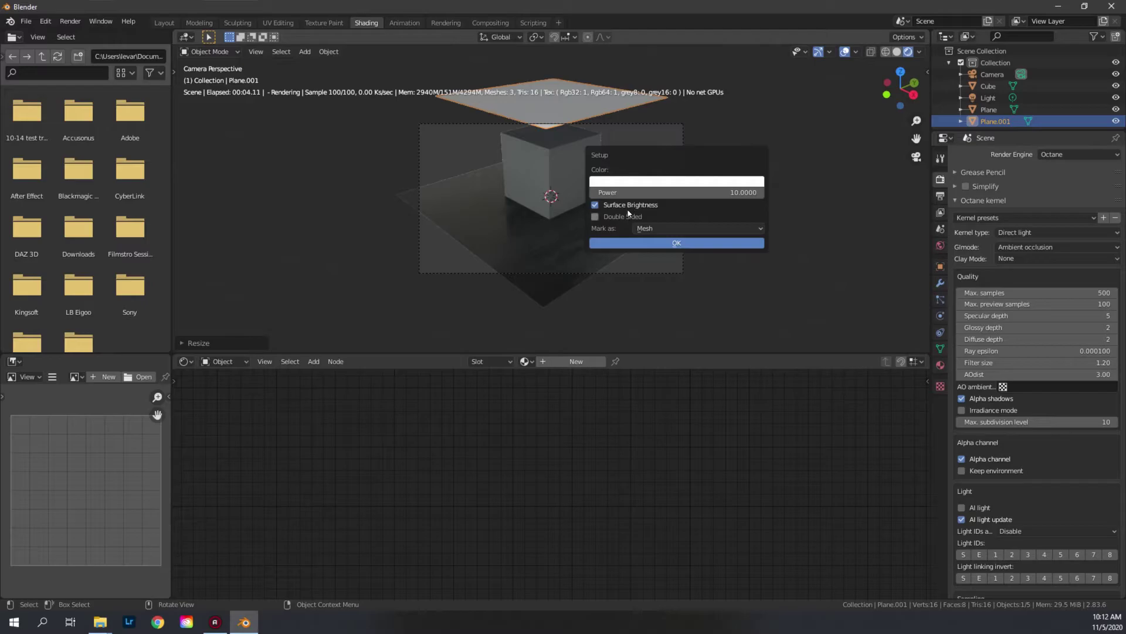
left_click(661, 182)
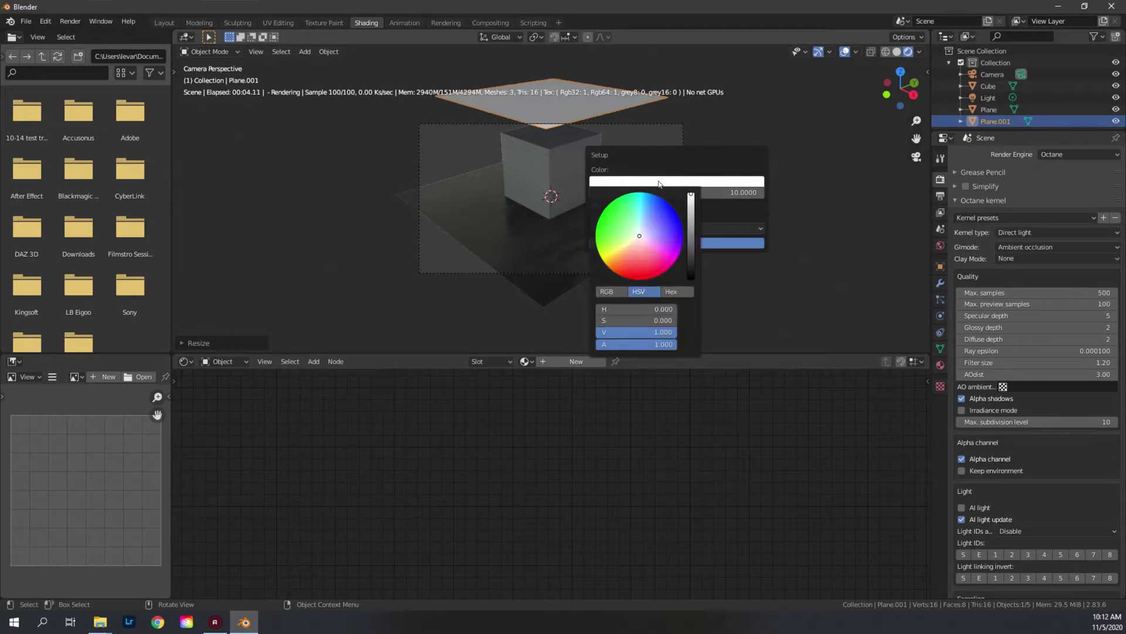
left_click_drag(648, 233, 639, 232)
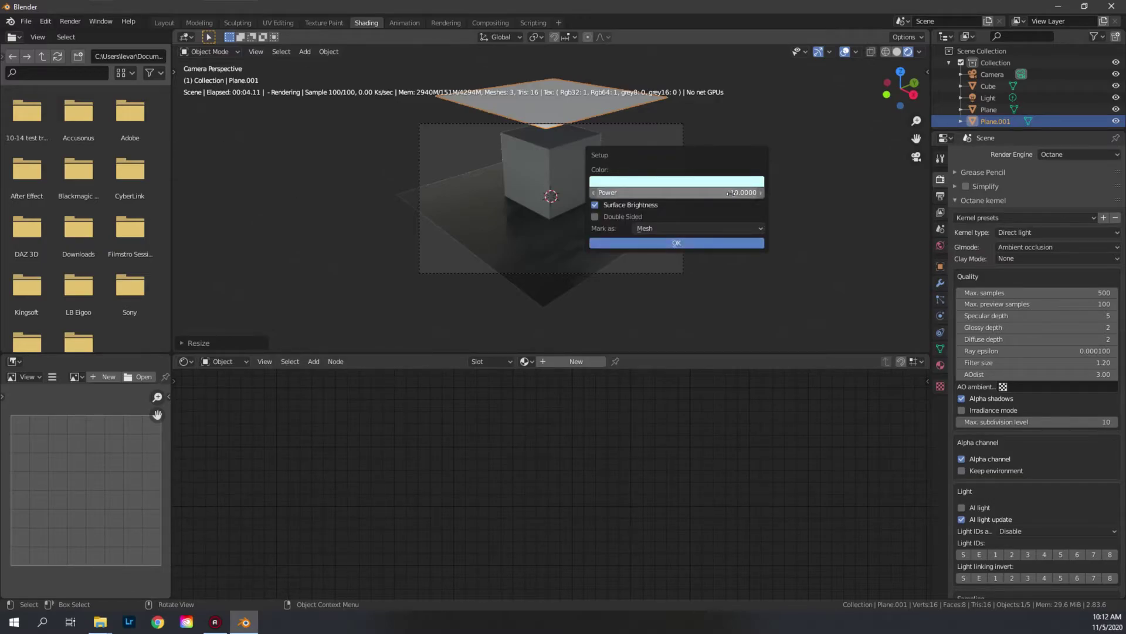
left_click(676, 243)
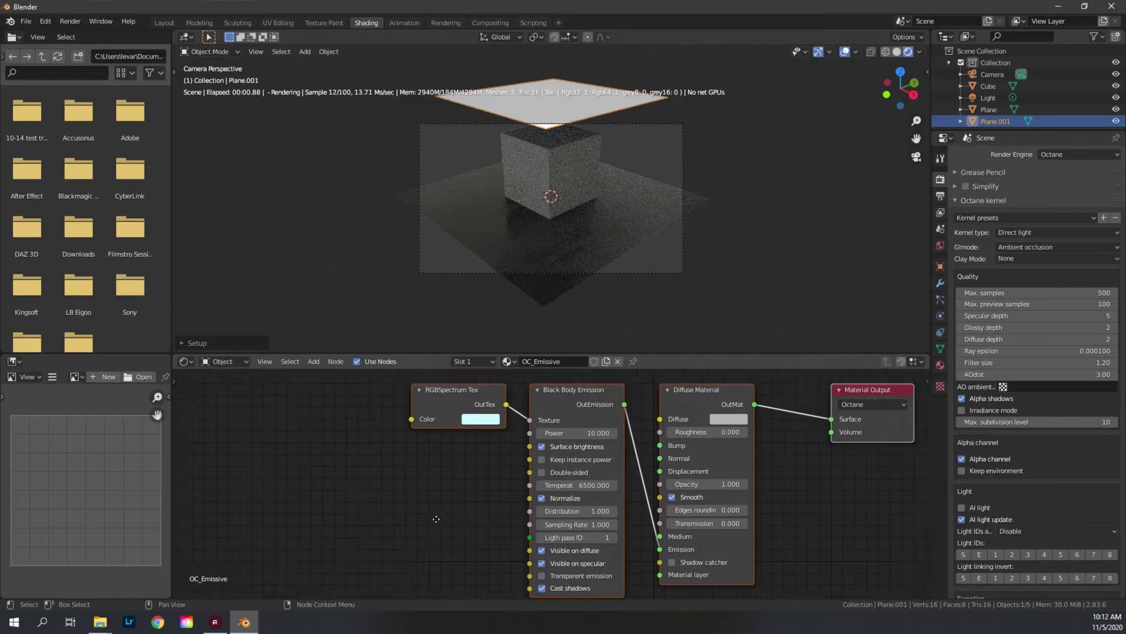
Enable Double-sided on the Black Body Emission and return to the camera view
scroll(436, 518, "down", 2)
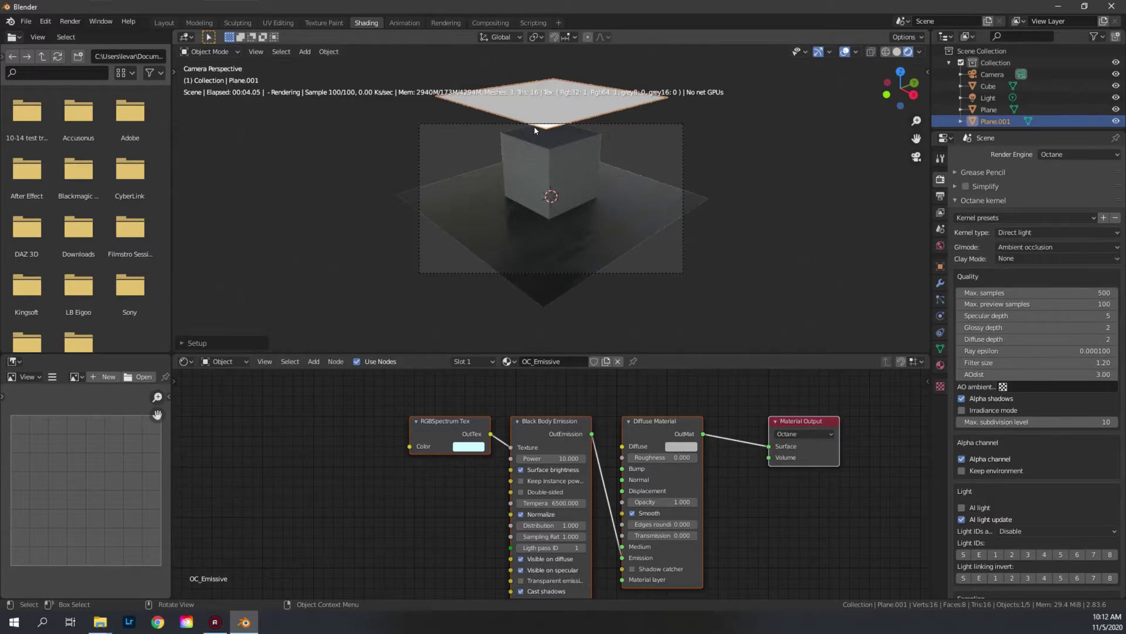
middle_click_drag(534, 125, 548, 82)
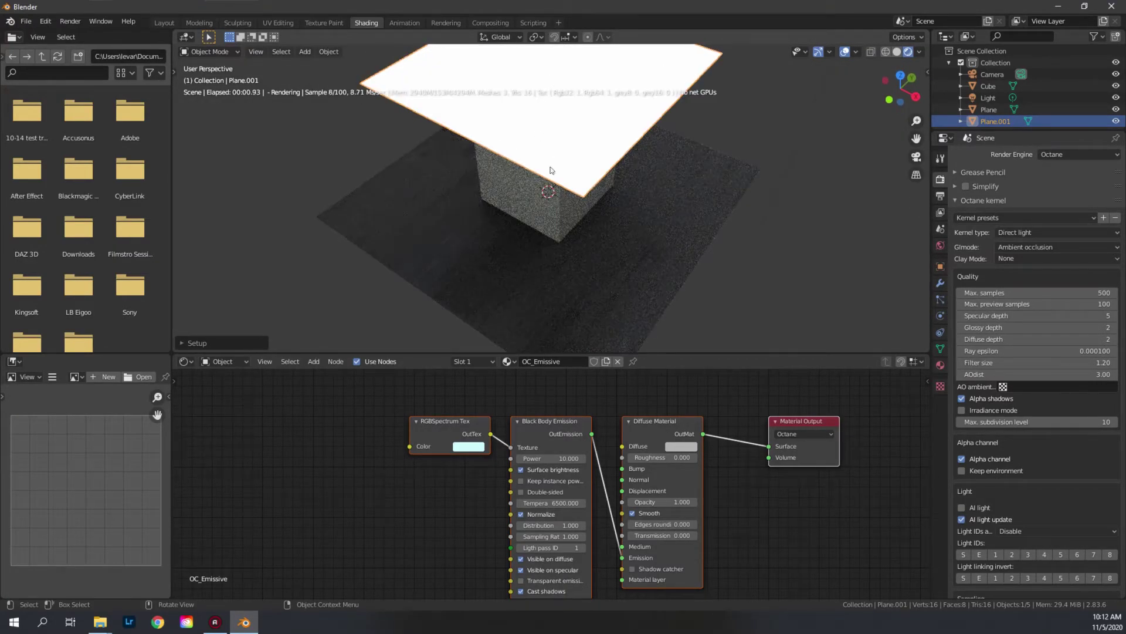
middle_click_drag(551, 170, 560, 144)
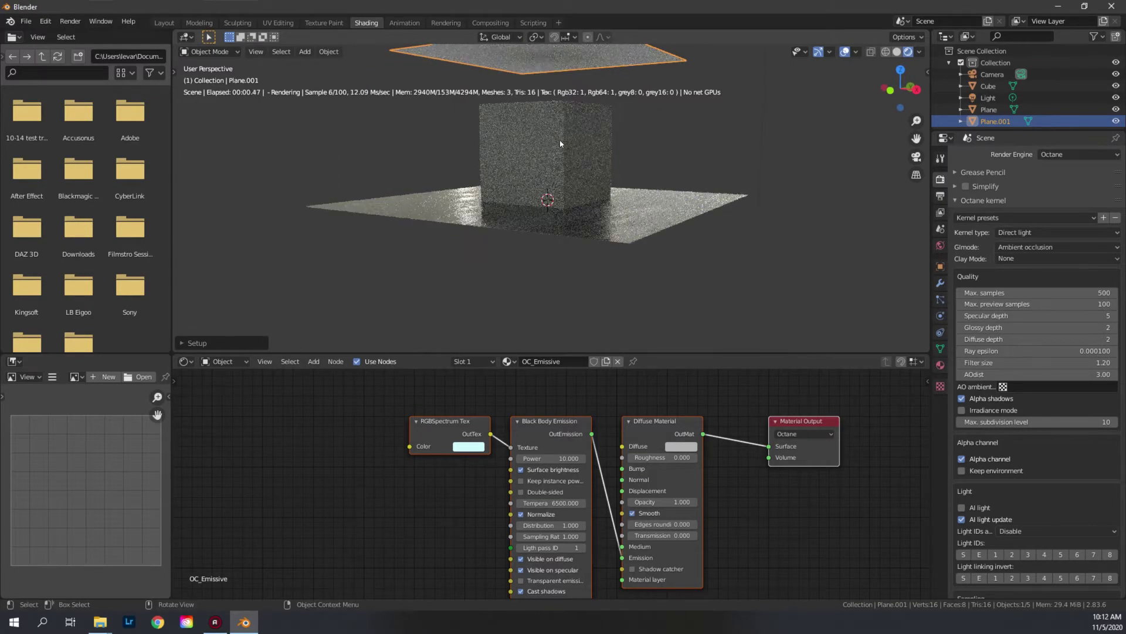
left_click(521, 491)
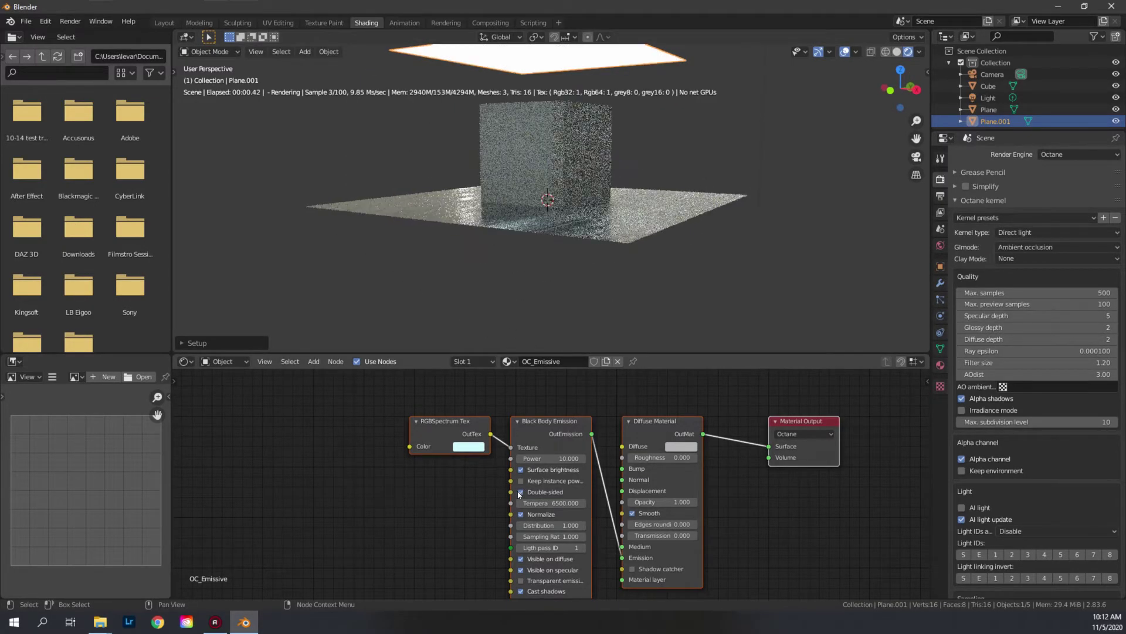
middle_click_drag(526, 232, 556, 242)
key("KP_0")
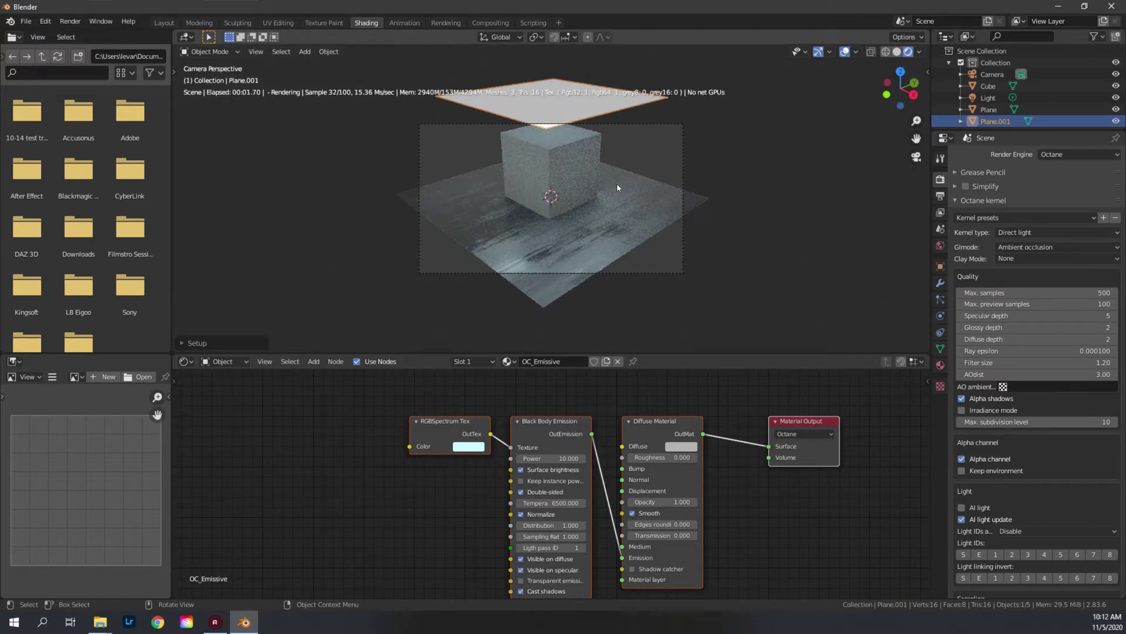
Scale the light plane along X into a thin strip
key("z")
key("Escape")
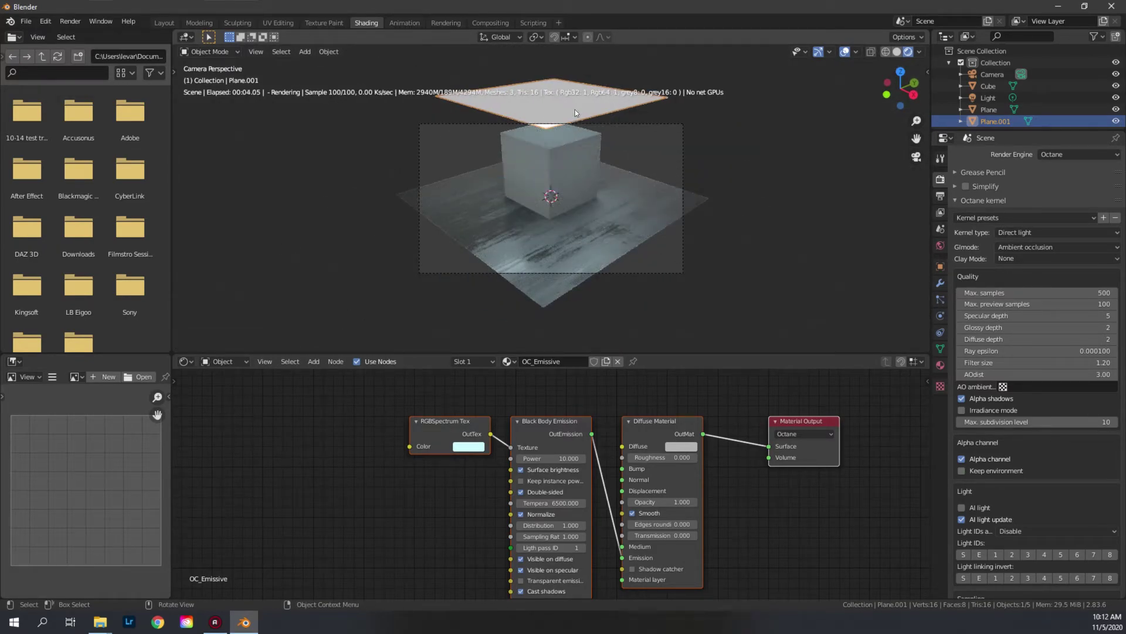
key("s")
key("x")
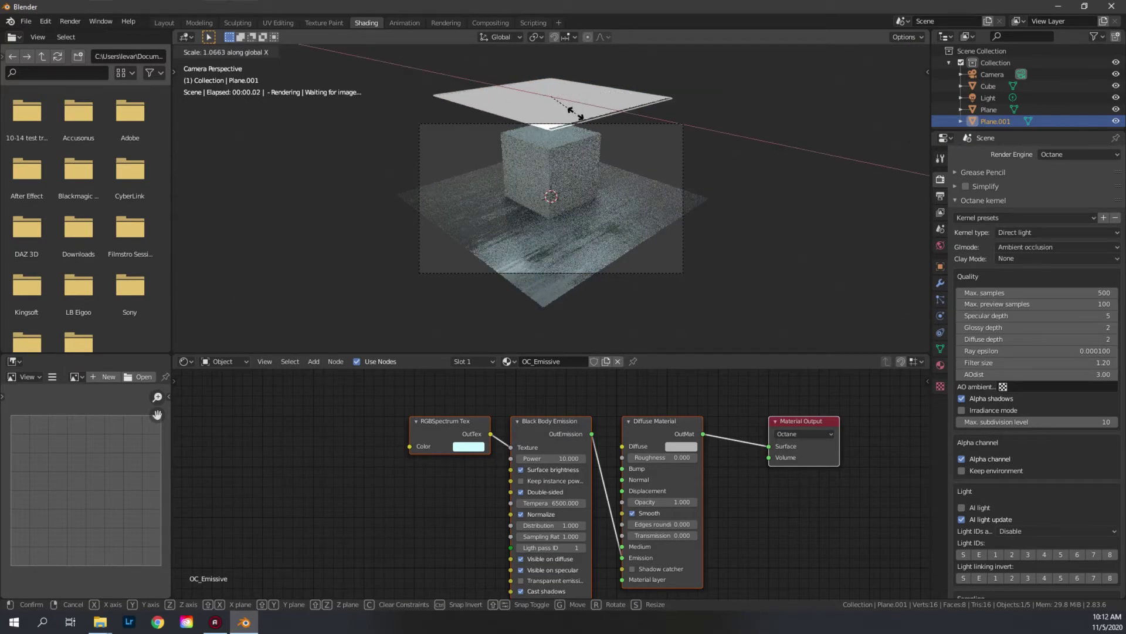
left_click(628, 188)
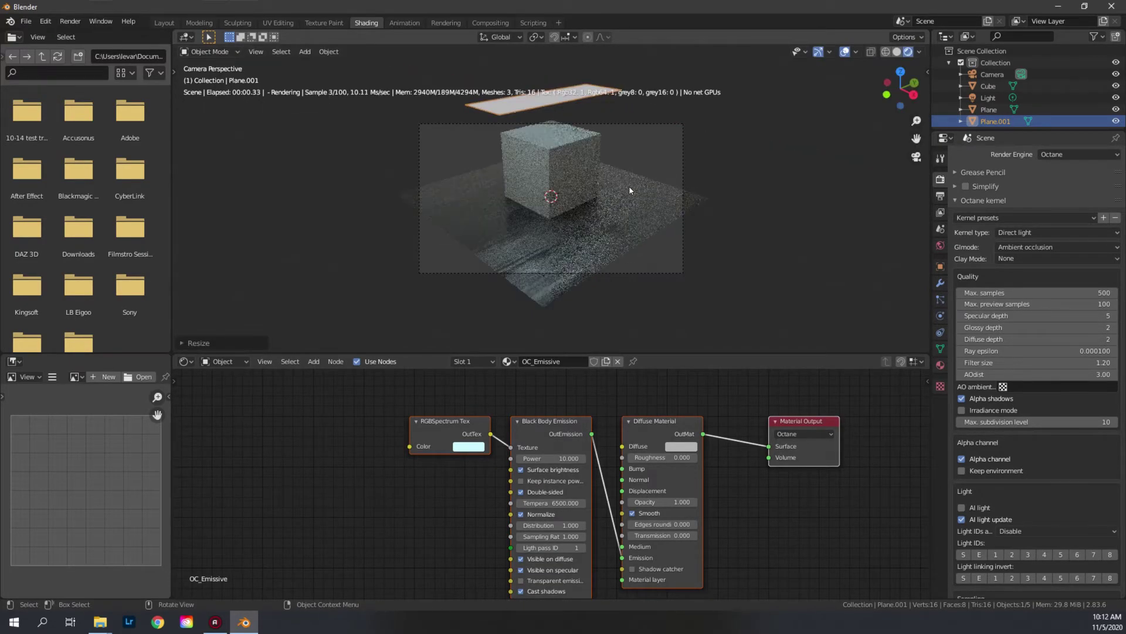
key("x")
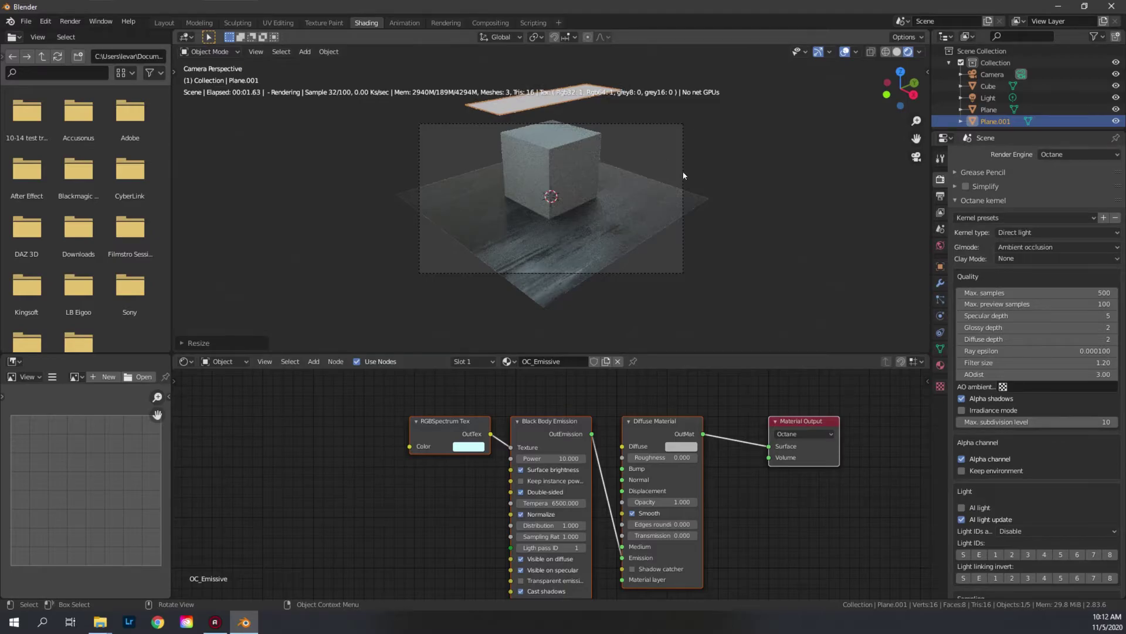
key("s")
key("x")
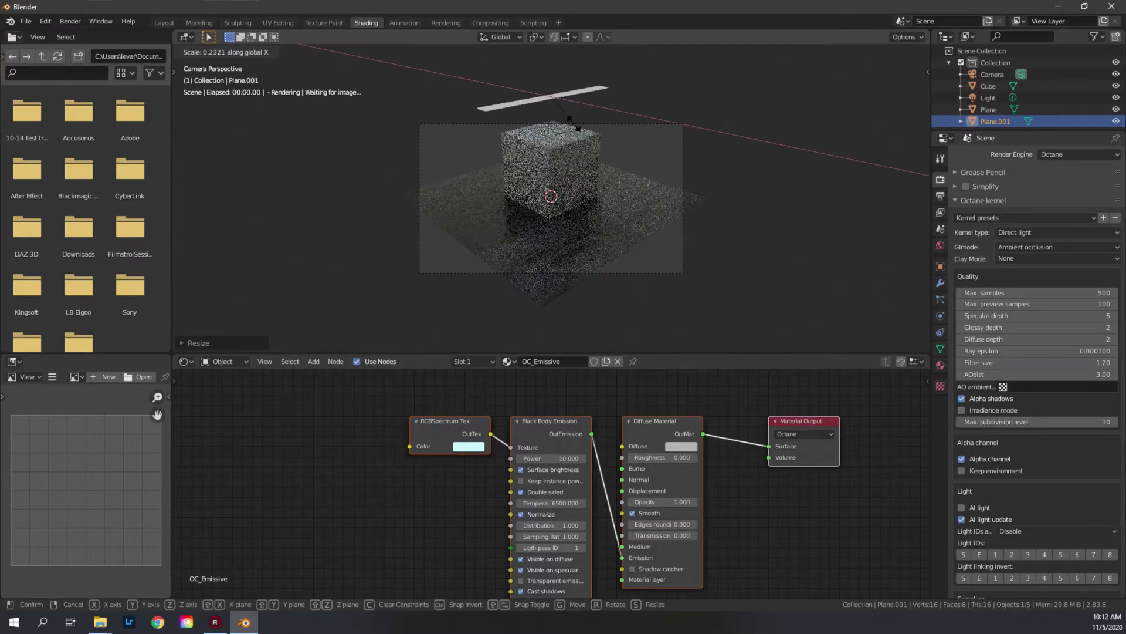
left_click(561, 125)
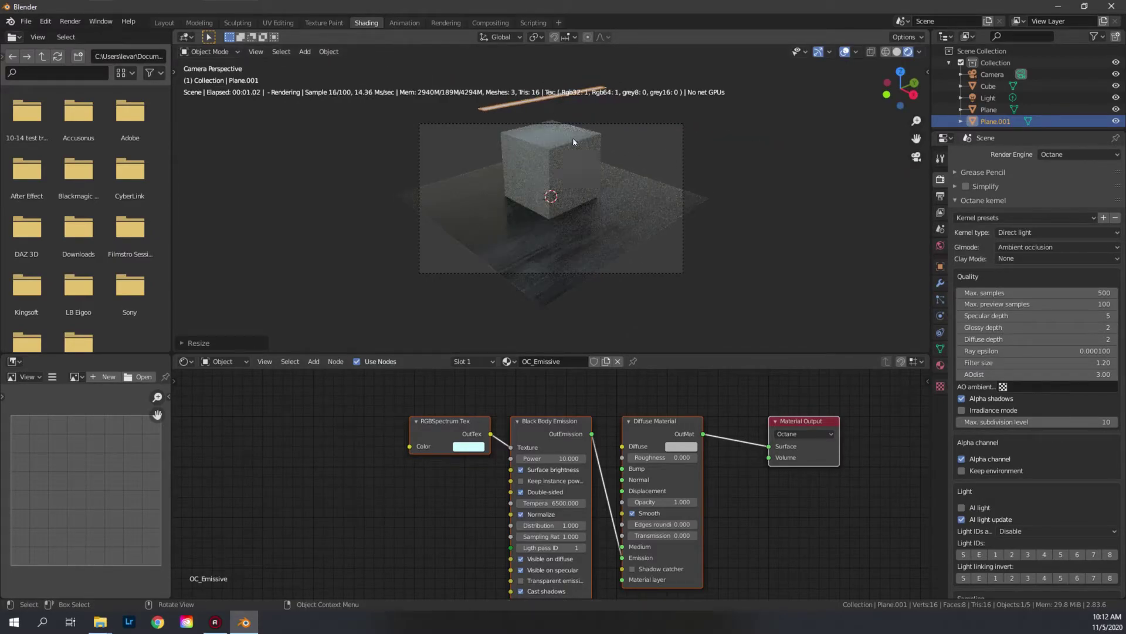
Duplicate the strip along X, join the pair, then duplicate the pair further along X
key("shift+d")
key("x")
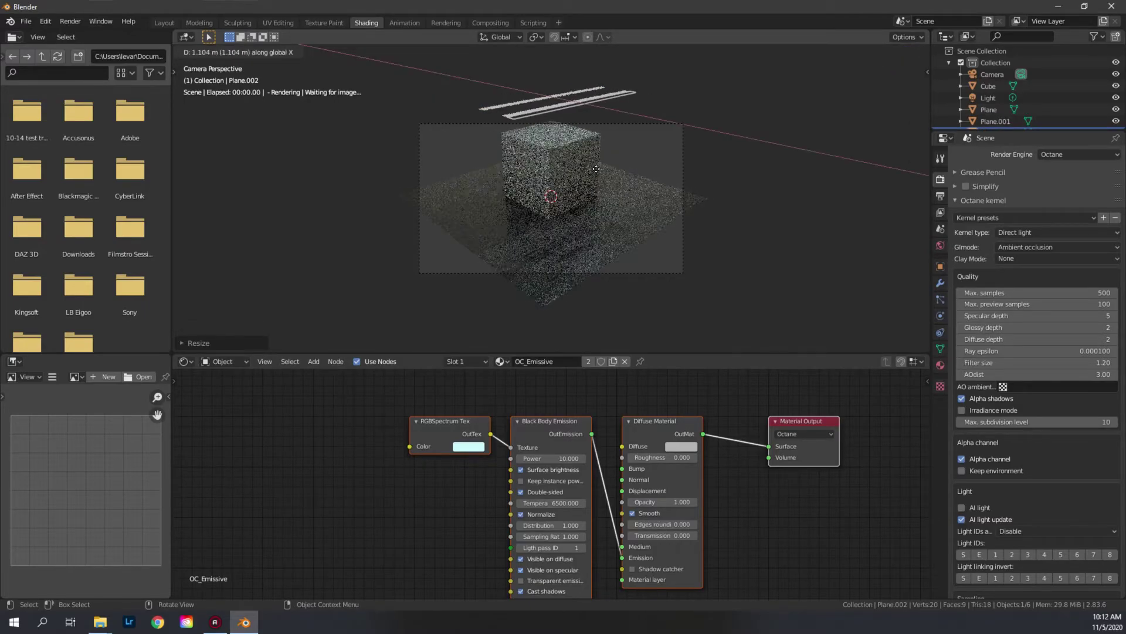
left_click(484, 106)
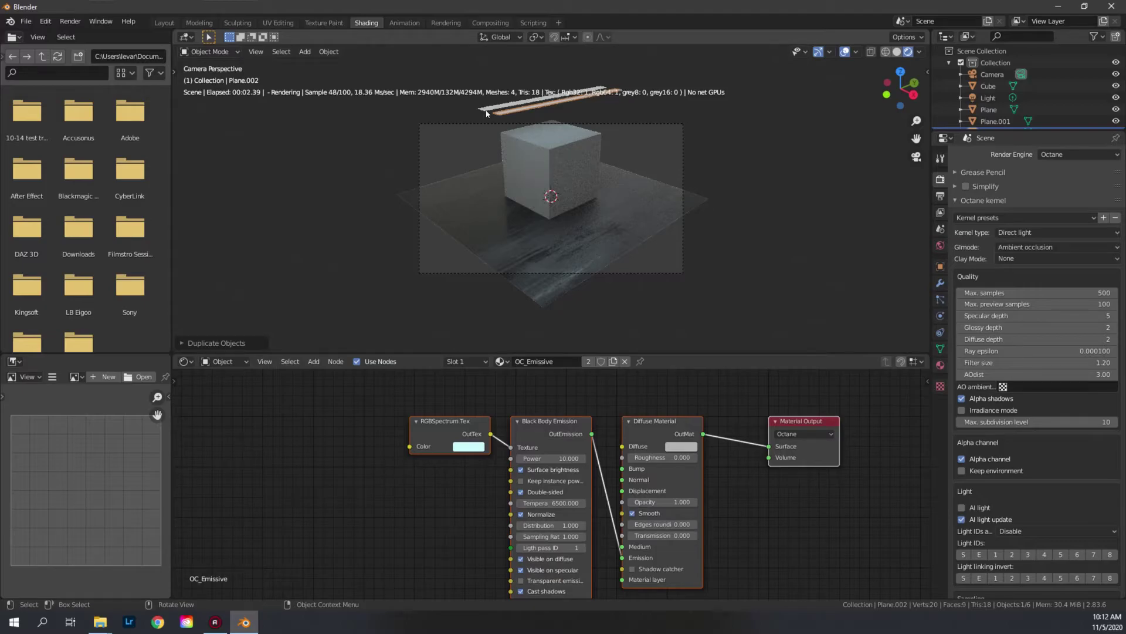
left_click(491, 111, "shift")
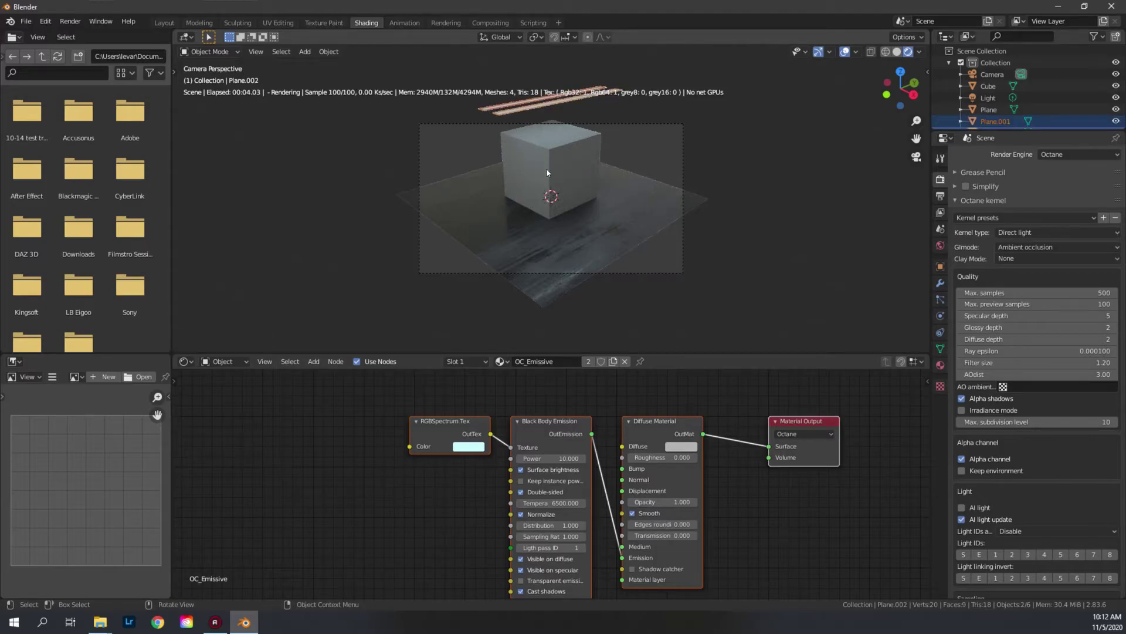
key("ctrl+j")
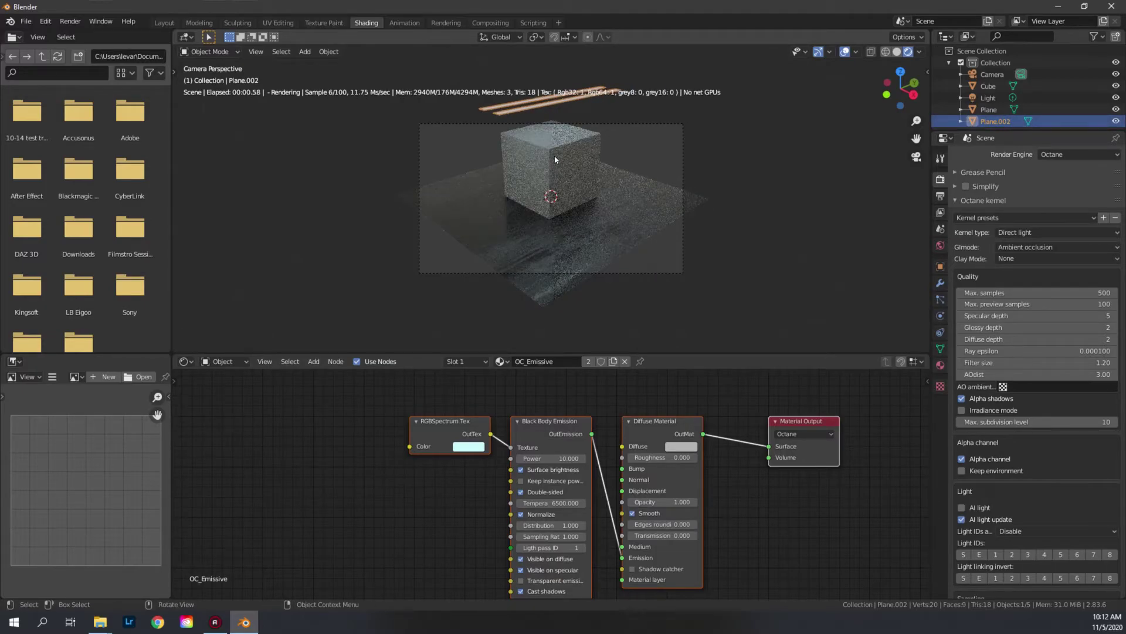
key("shift+d")
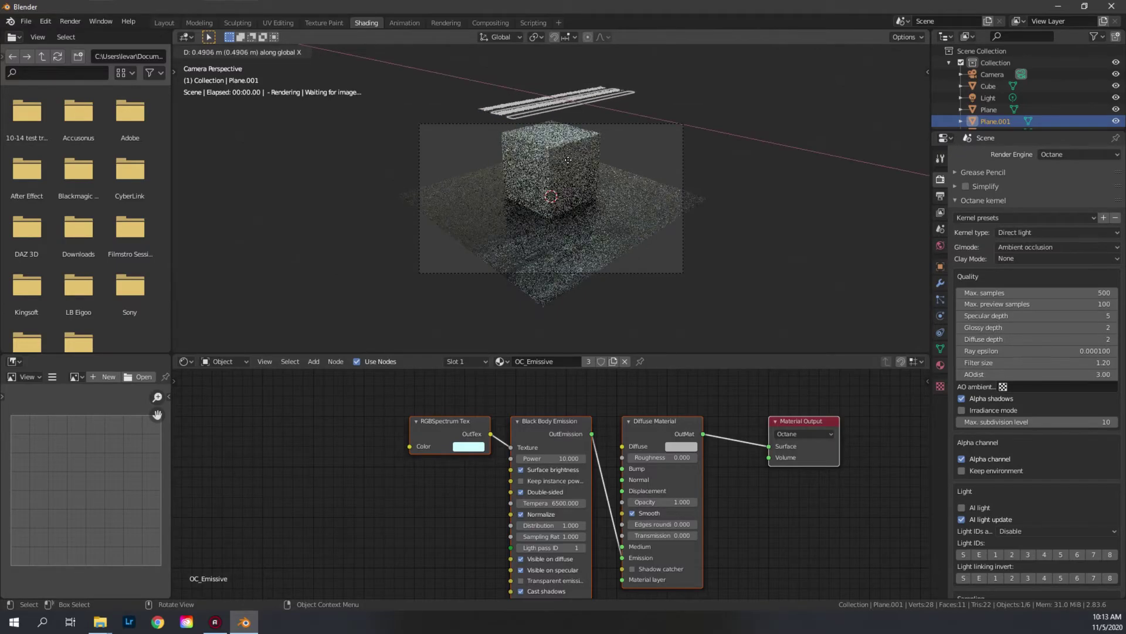
key("x")
left_click(588, 171)
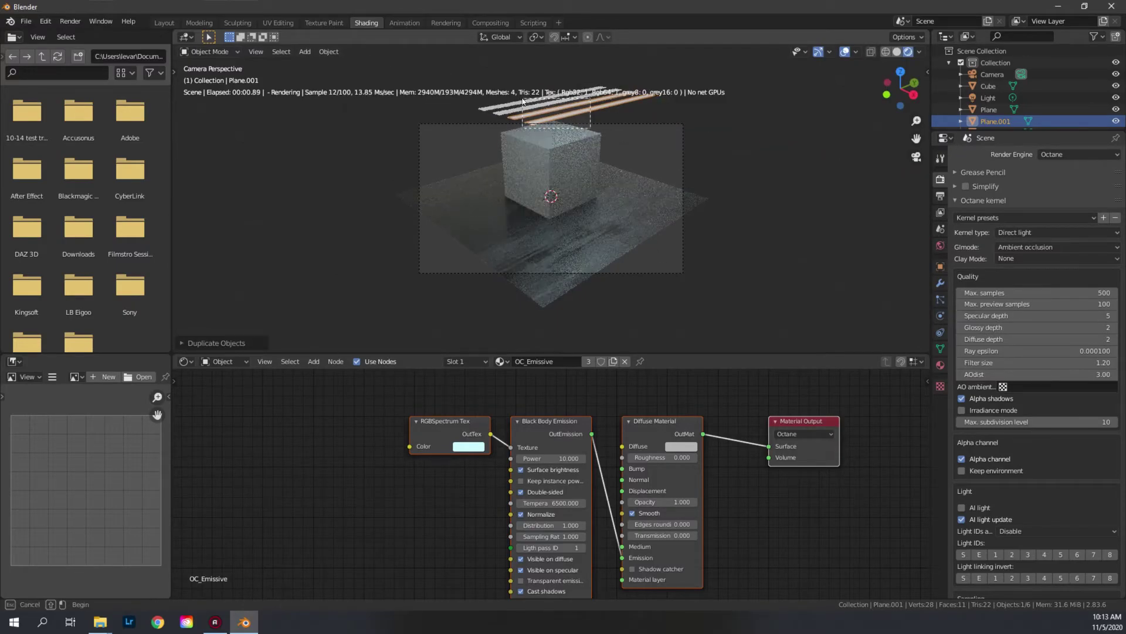
Select the light strips and raise them along Z higher above the cube
left_click_drag(588, 171, 610, 112)
left_click(493, 84)
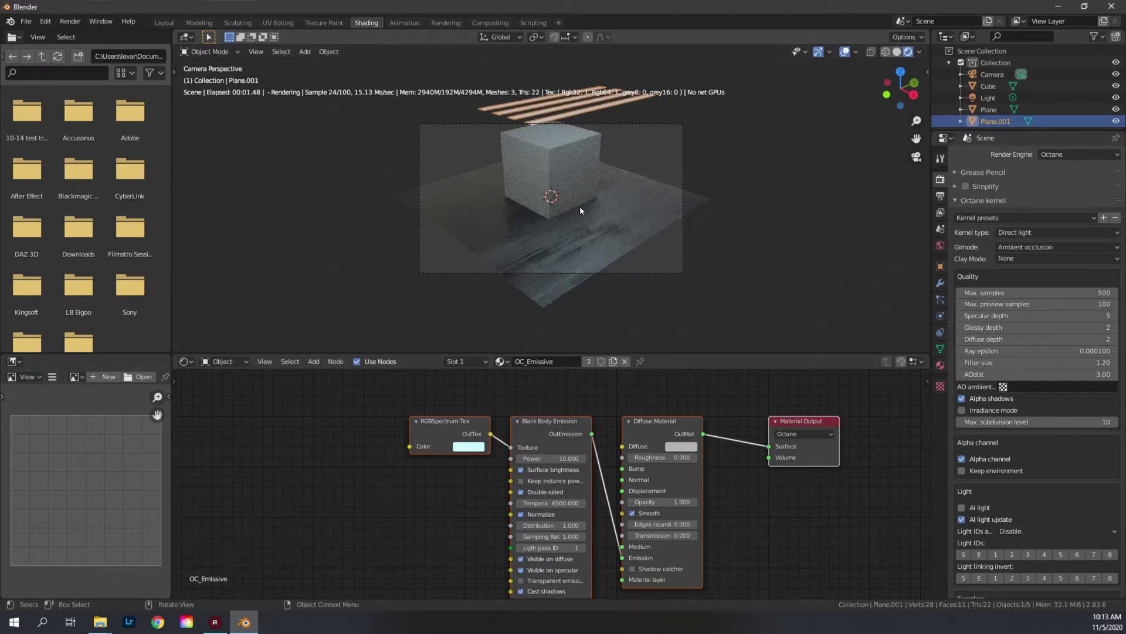
key("g")
key("z")
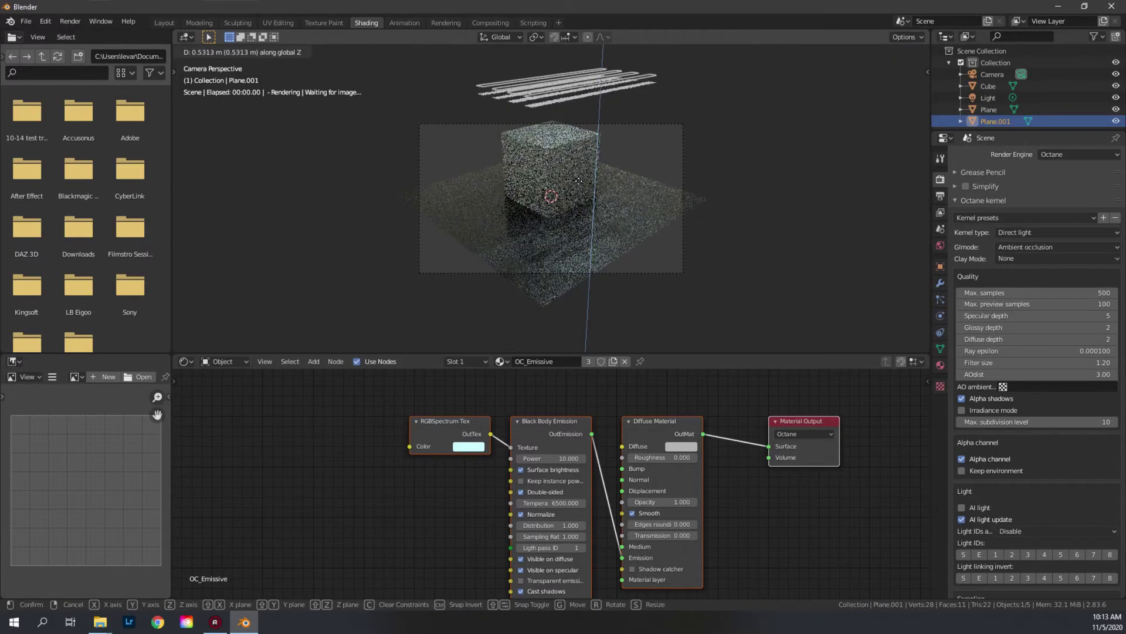
left_click(580, 182)
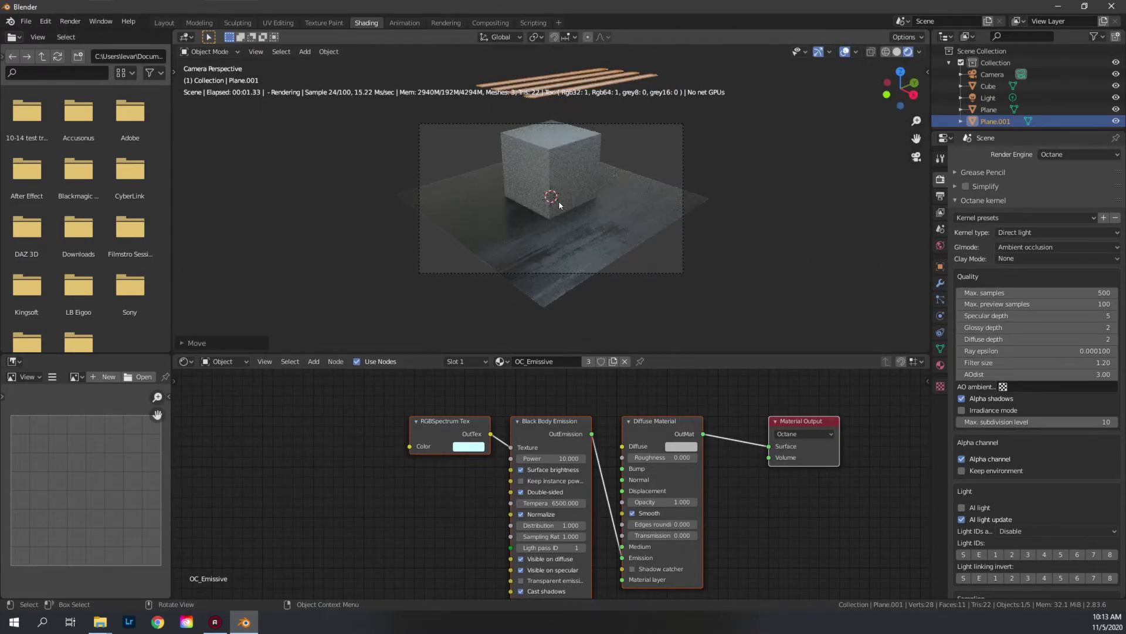
Set the emission power to 25, keep Surface brightness on, and turn off Keep instance power
left_click(551, 458)
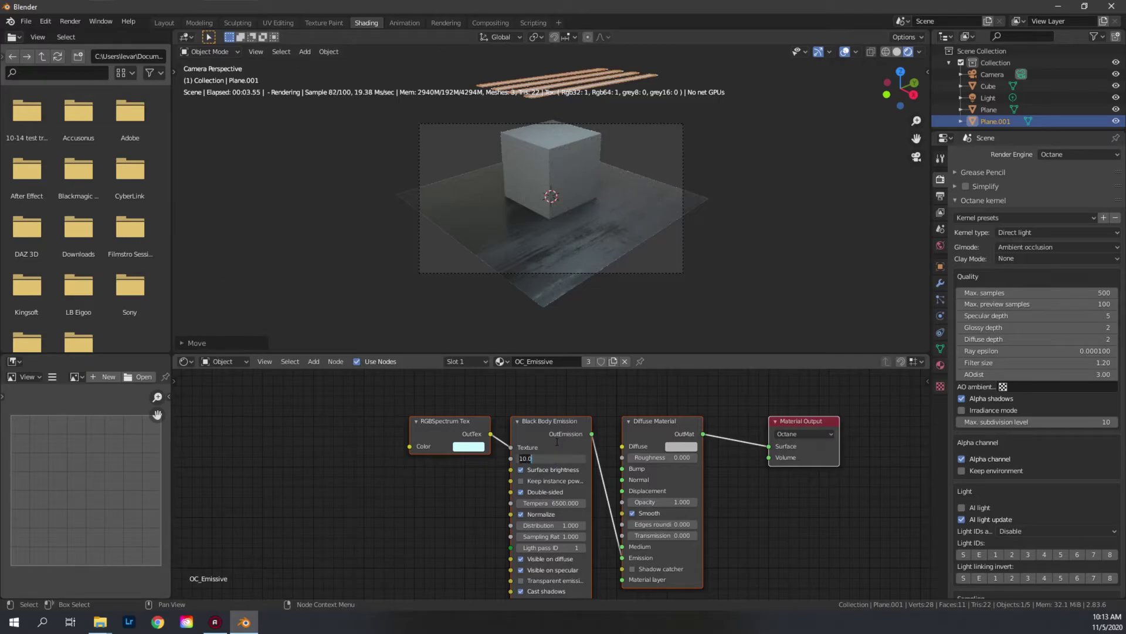
type("2")
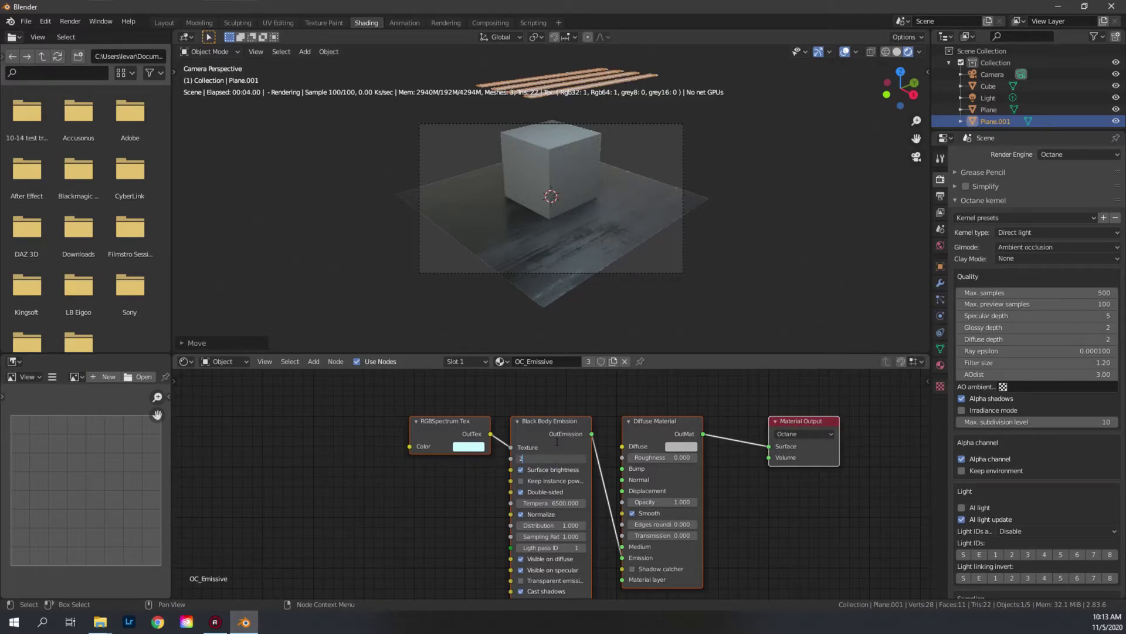
type("5")
key("Return")
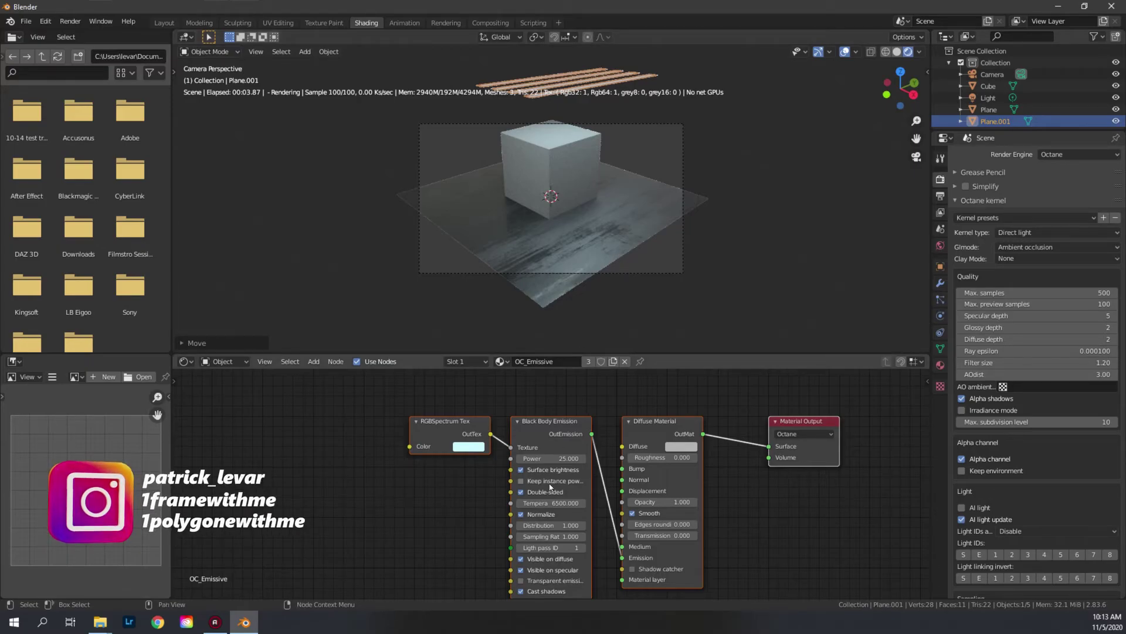
left_click(521, 470)
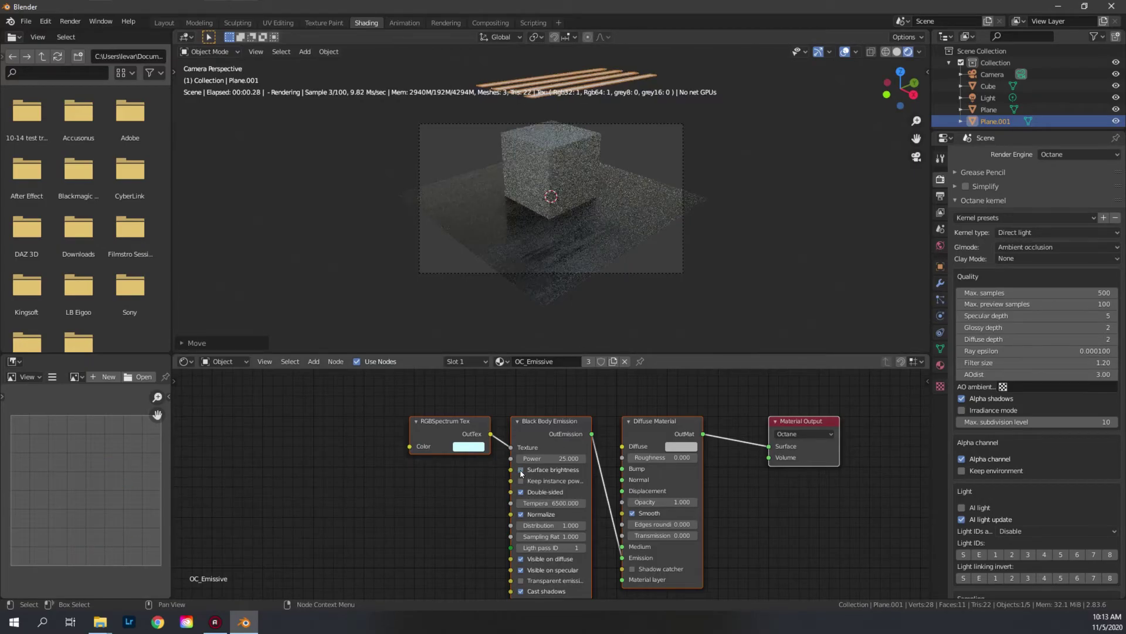
left_click(521, 470)
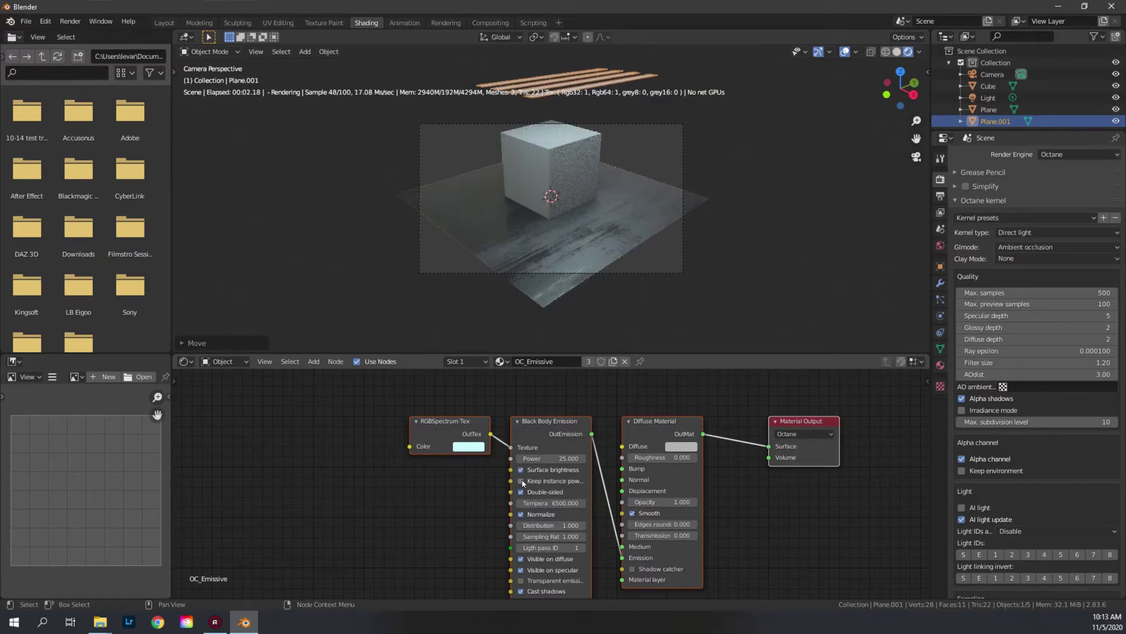
left_click(521, 481)
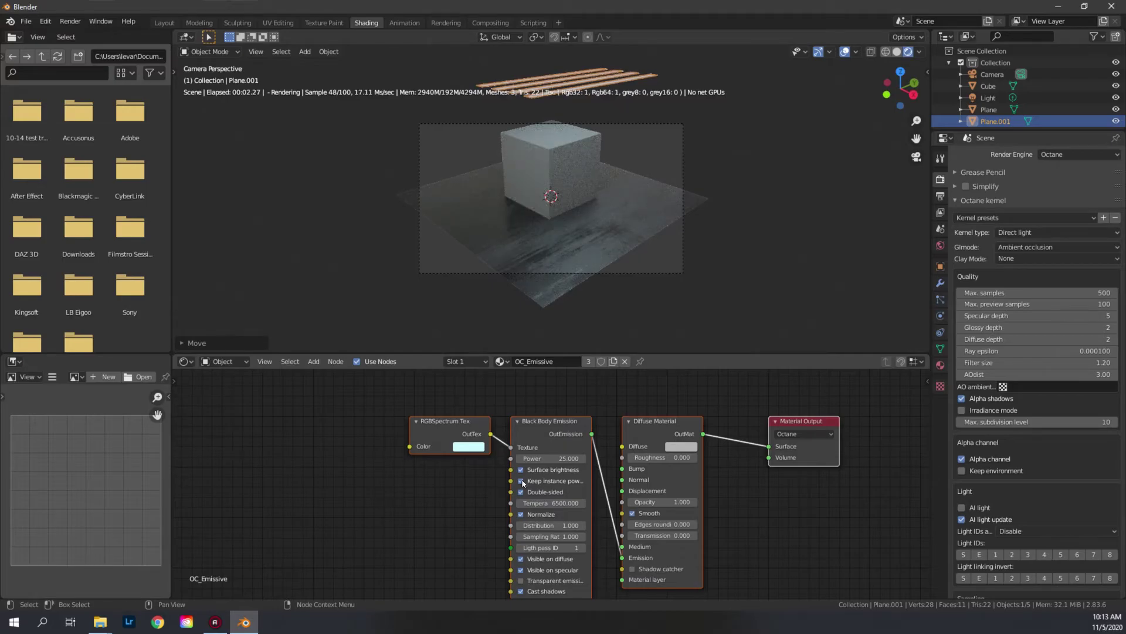
Try an emission power of 100, then set the power back to 25
left_click(552, 458)
type("100")
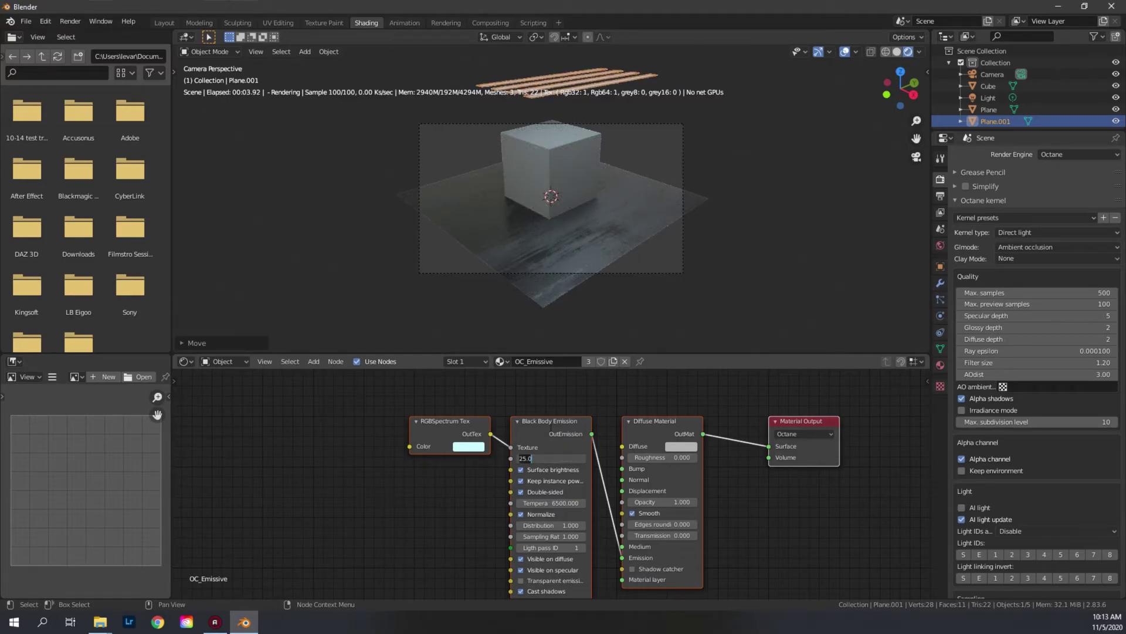
key("Return")
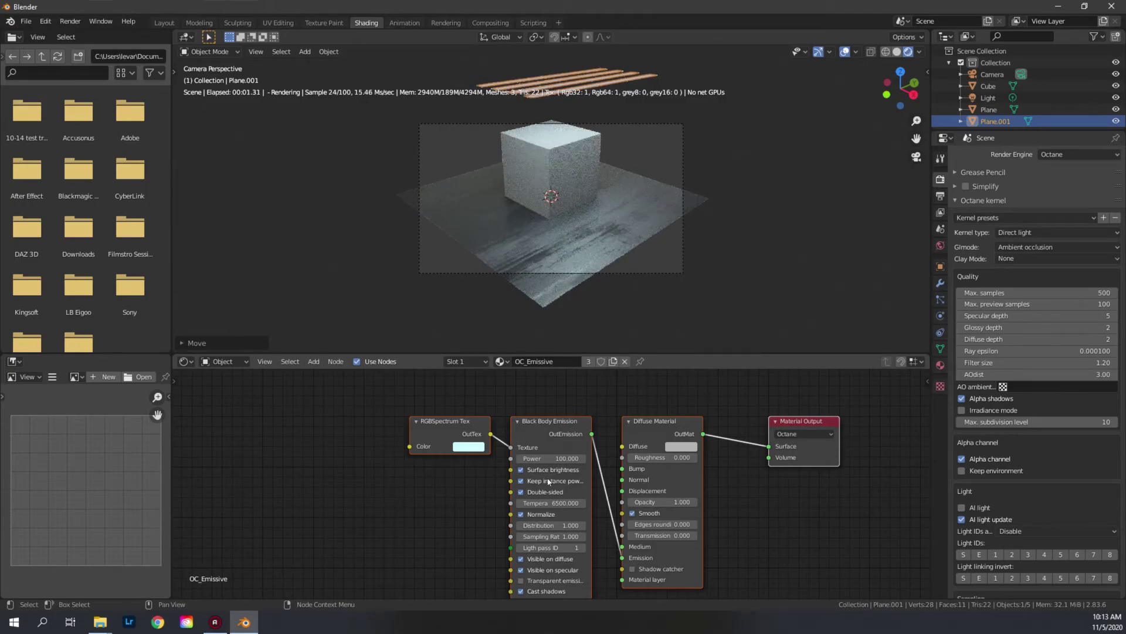
left_click(528, 482)
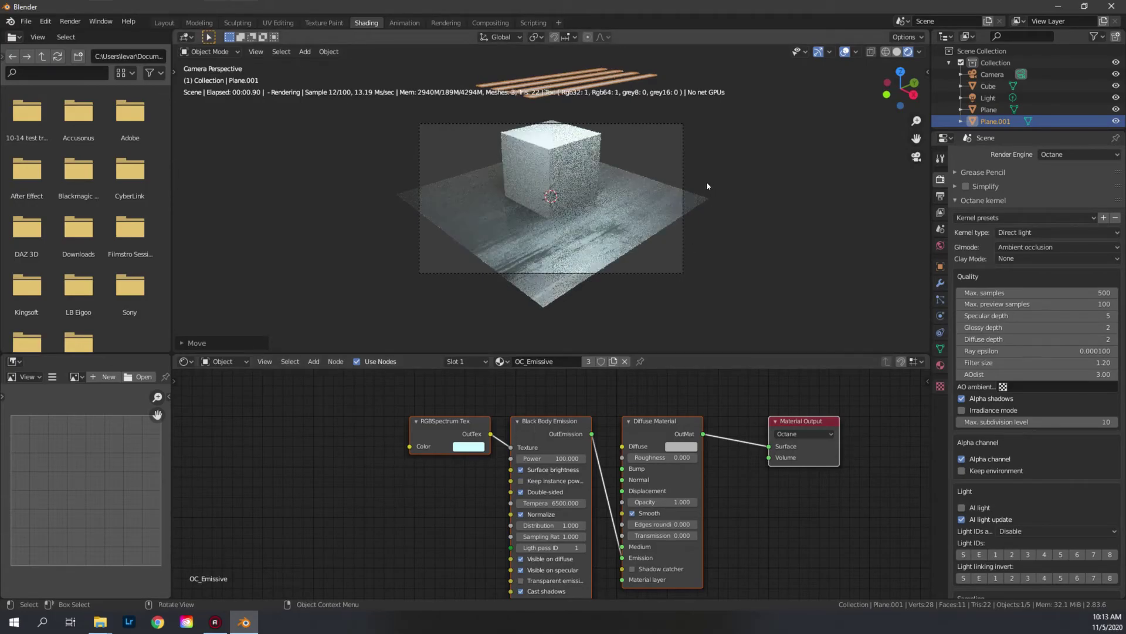
left_click(527, 470)
left_click(525, 471)
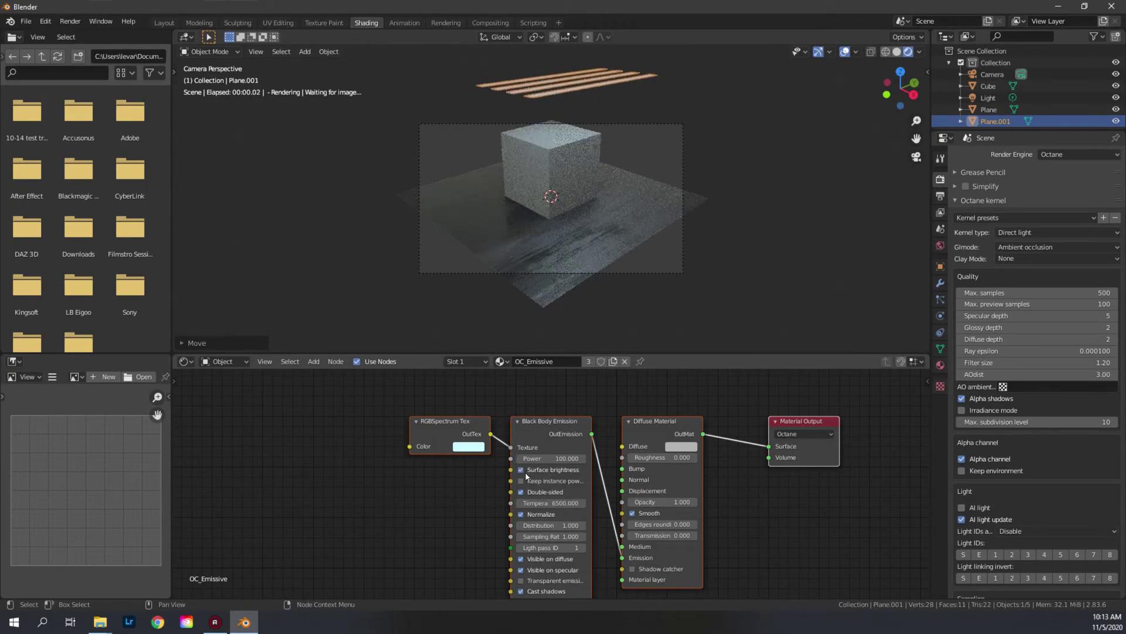
left_click(551, 458)
type("25")
key("Return")
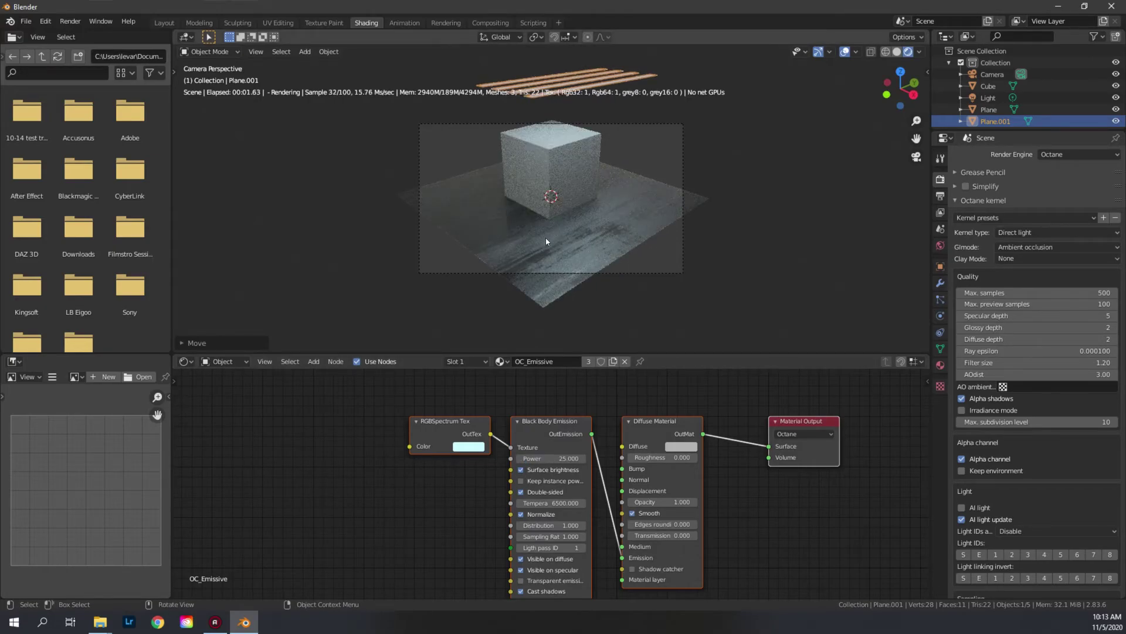
Duplicate the cube, place the copy to its right on the floor, and scale it down
left_click(562, 186)
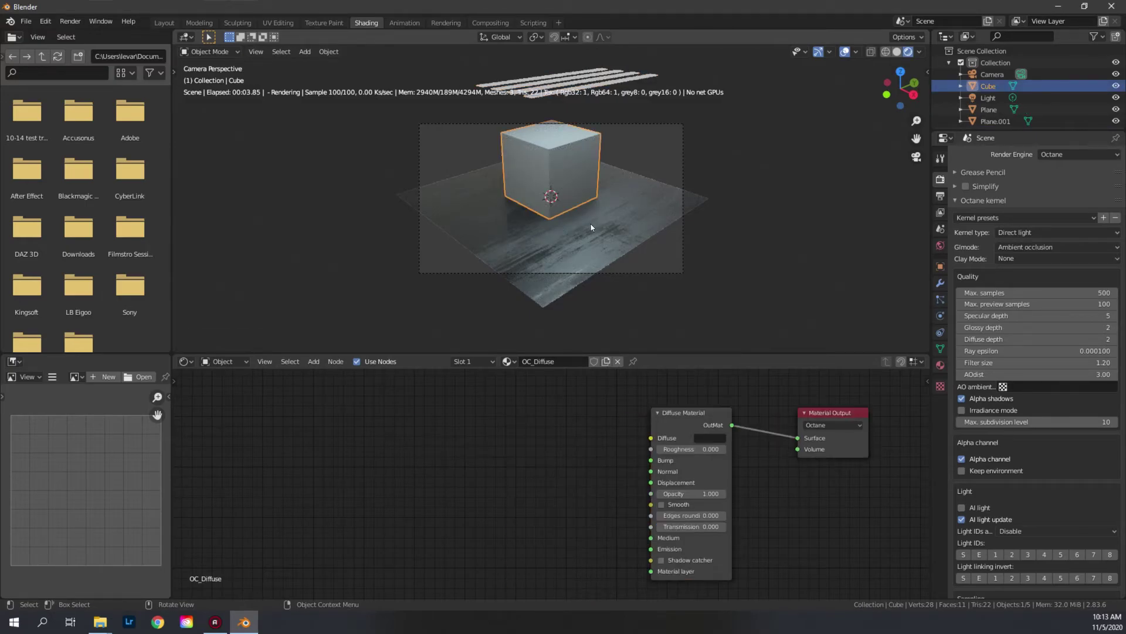
key("shift+d")
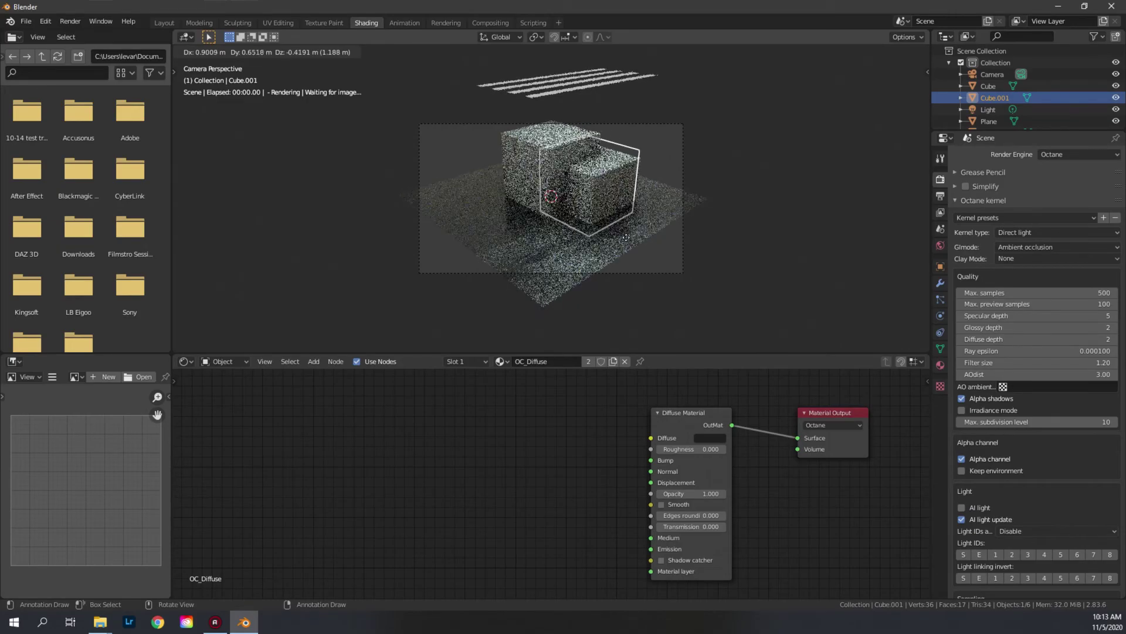
left_click(729, 269)
key("s")
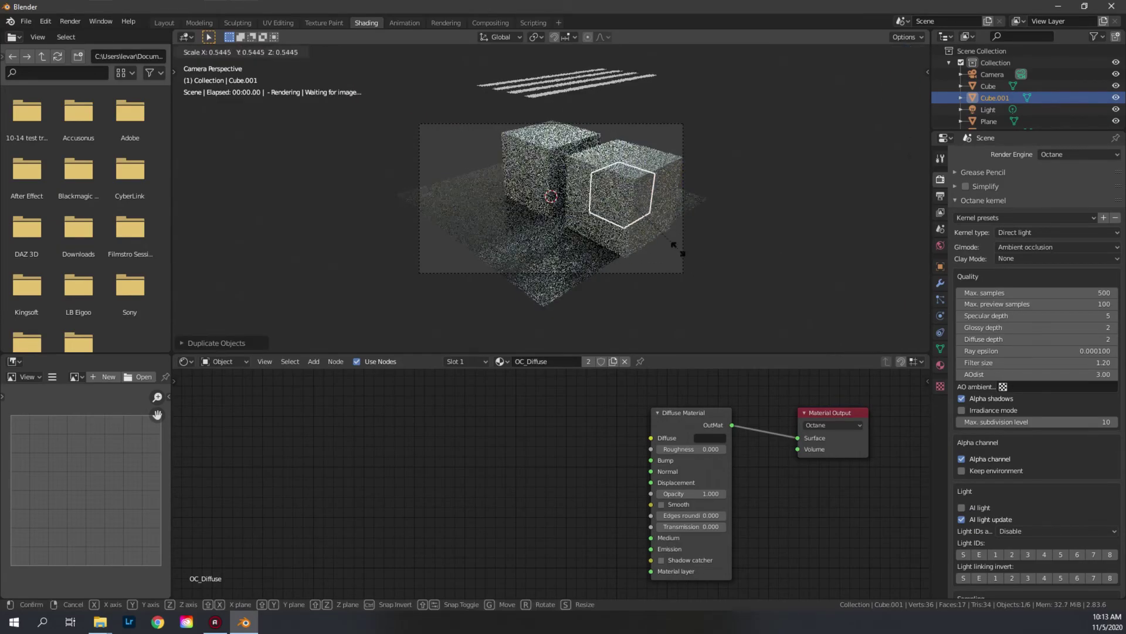
left_click(661, 237)
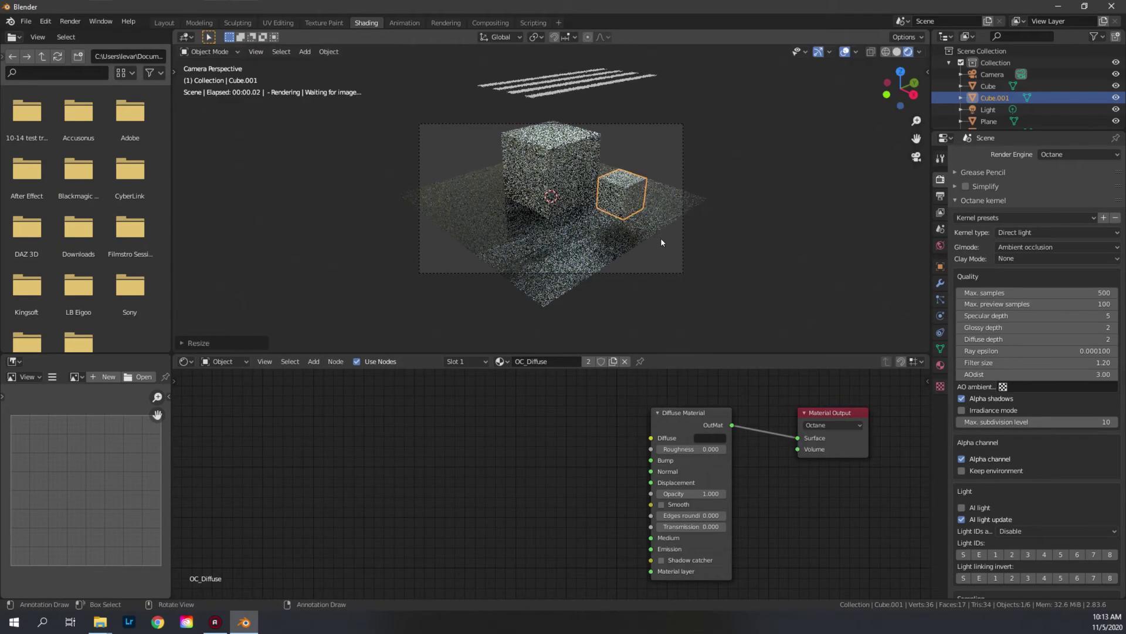
right_click(632, 198)
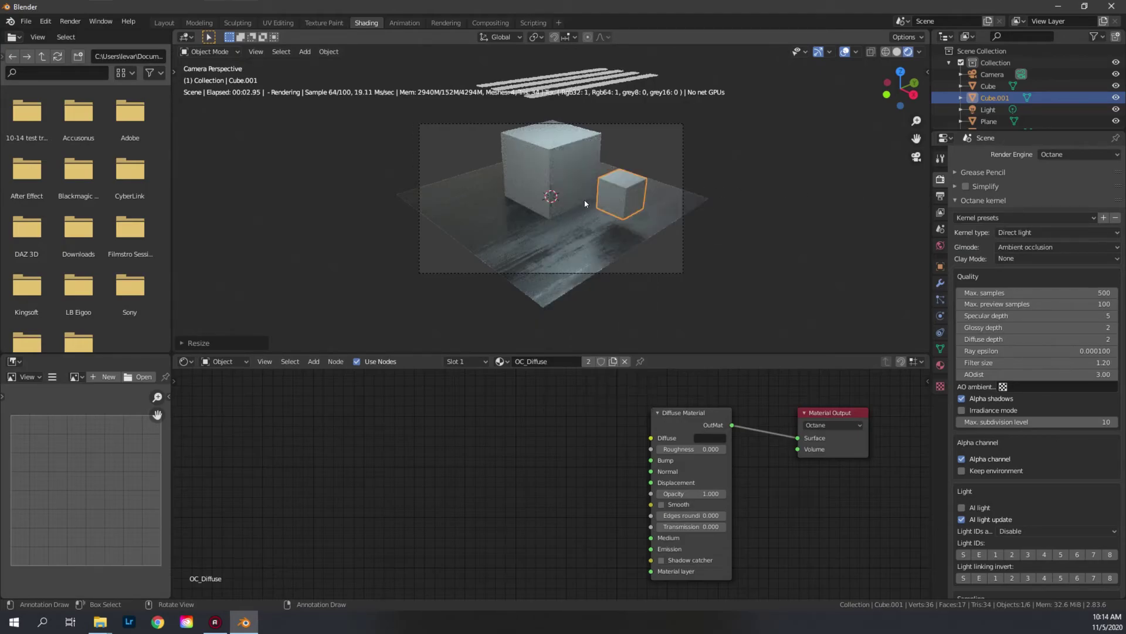
right_click(585, 203)
Browse the small cube's existing materials, leaving OC_Diffuse assigned
mouse_move(586, 199)
mouse_move(660, 200)
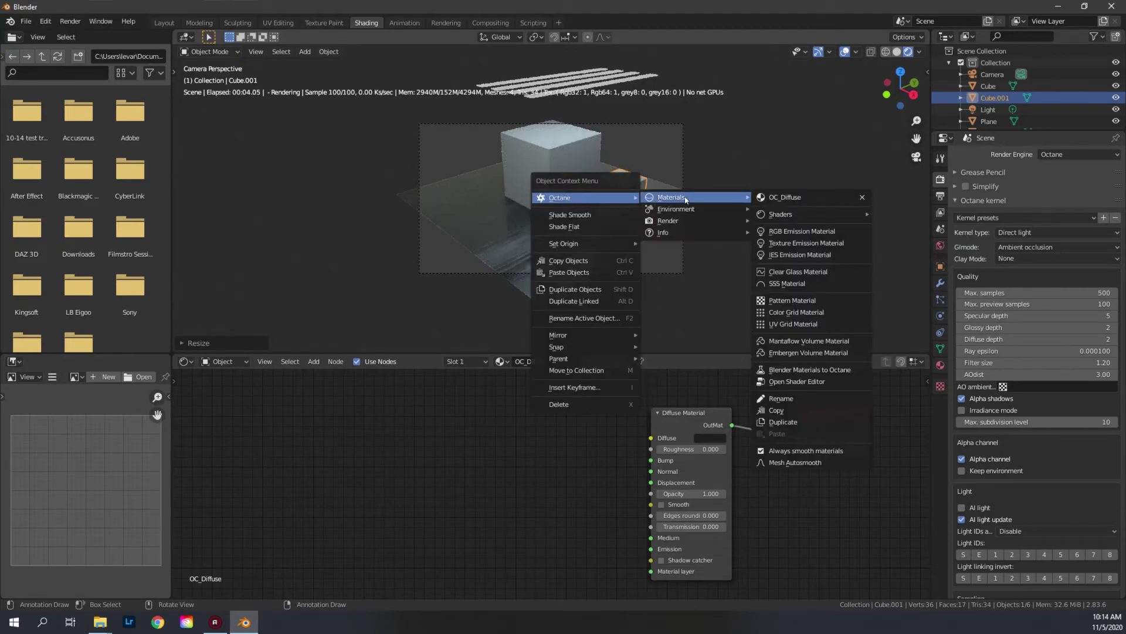
left_click(791, 196)
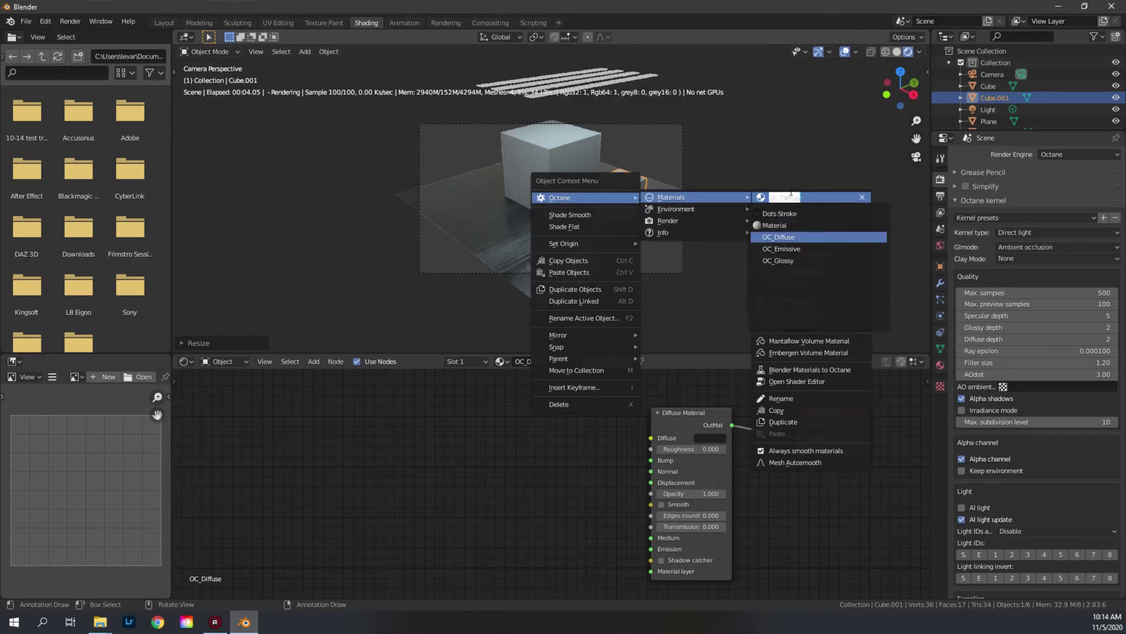
left_click(859, 196)
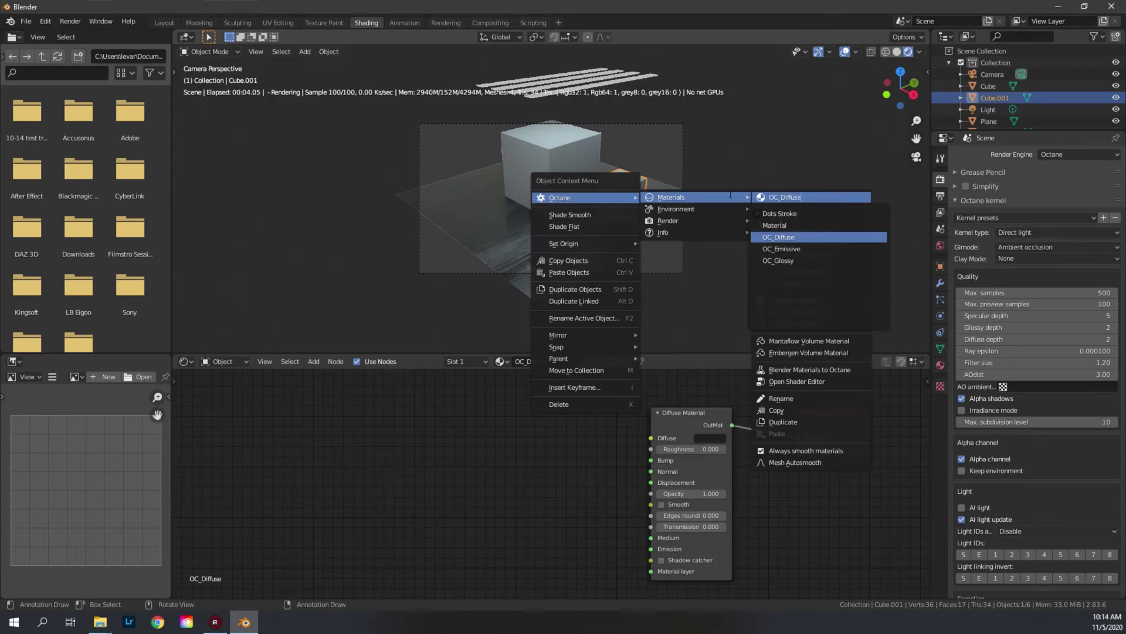
key("Return")
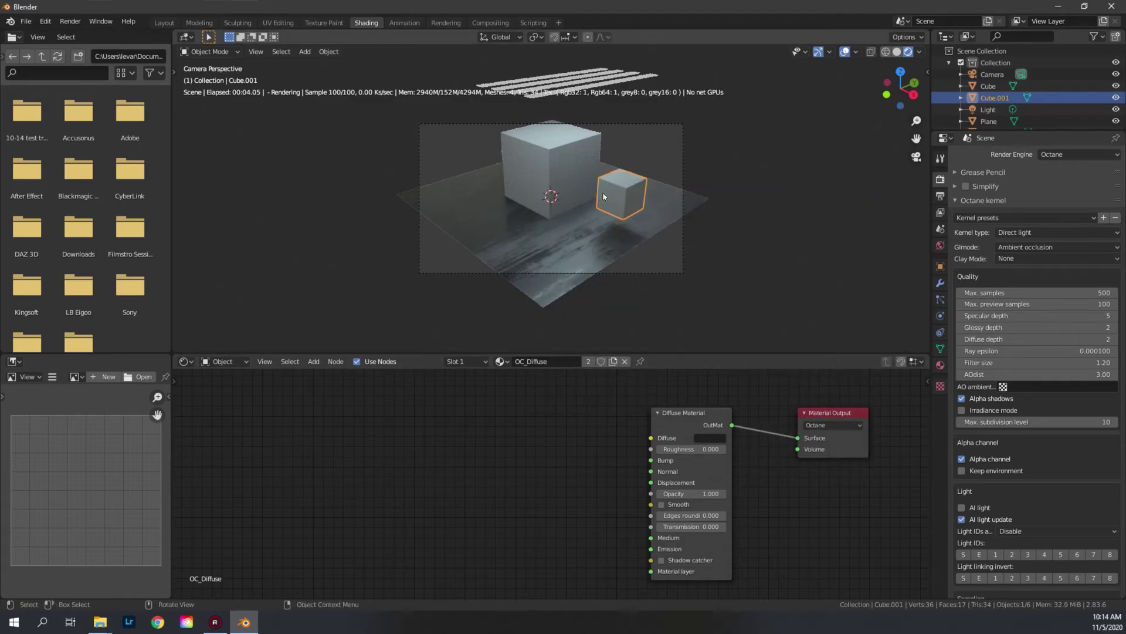
Apply an Octane Clear Glass material to Cube.001 with roughness 0.063 and index 1.450
right_click(604, 197)
mouse_move(680, 194)
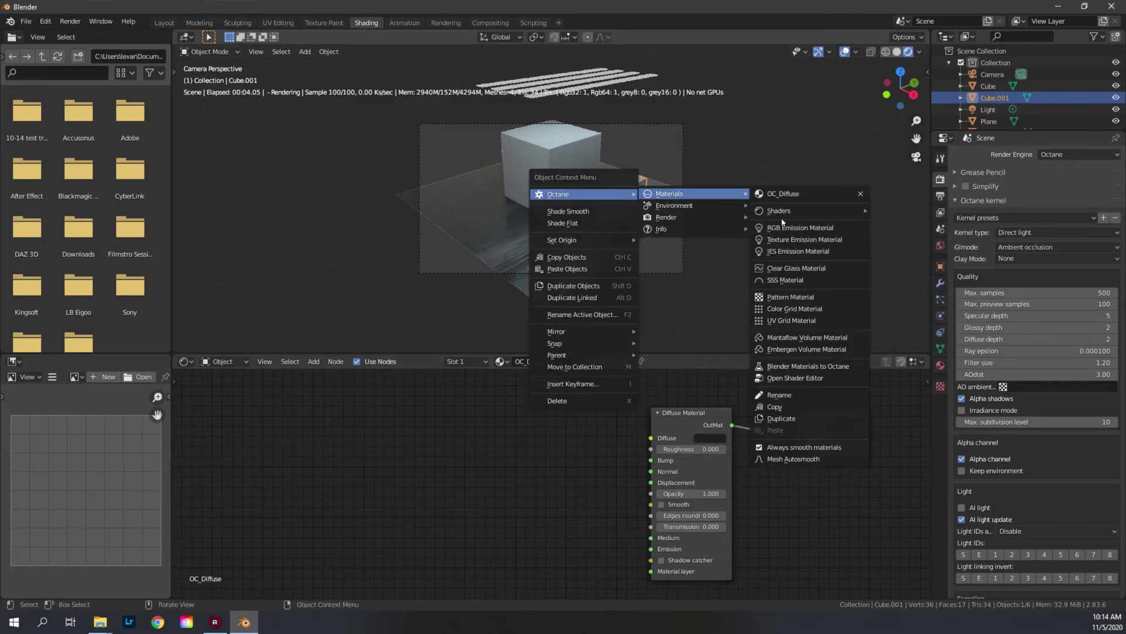
left_click(791, 270)
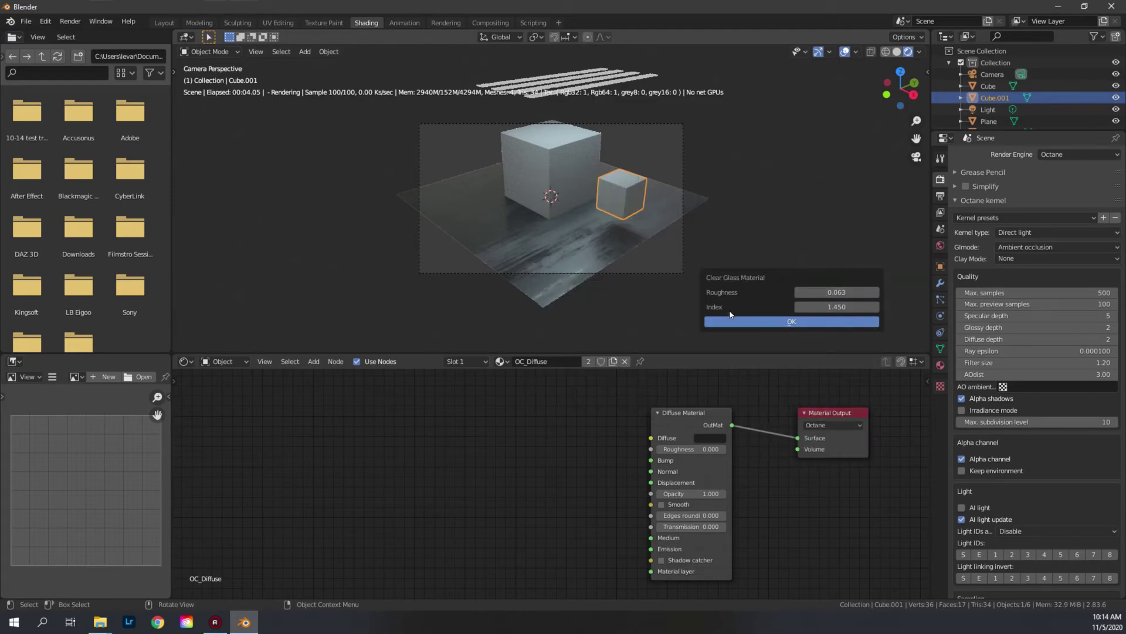
left_click(777, 321)
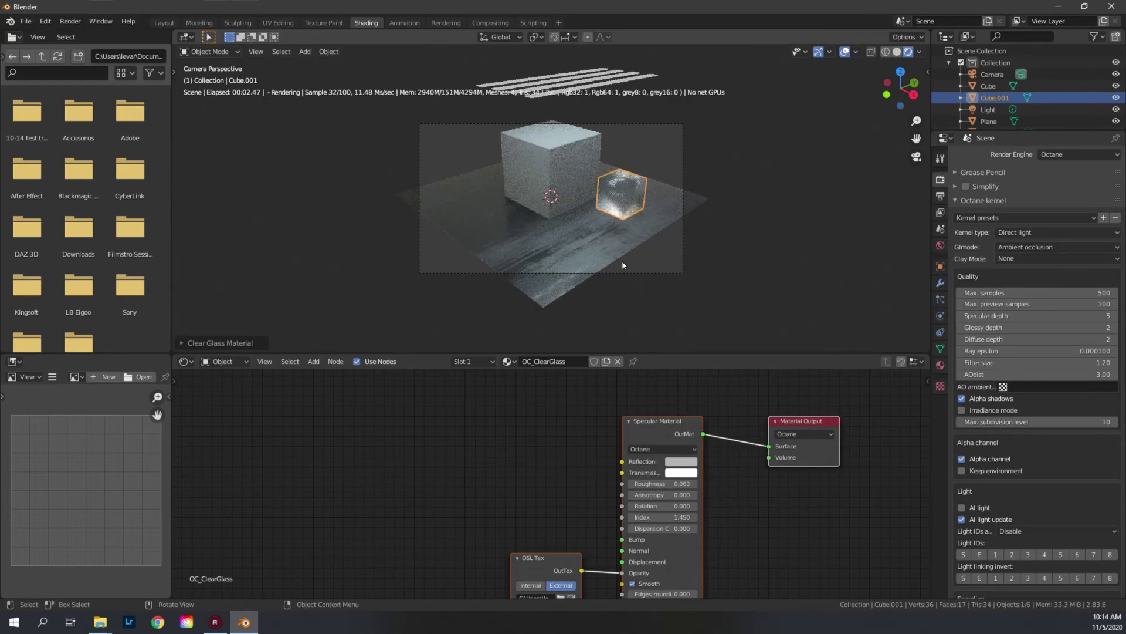
In the Specular Material node, disable Smooth, enable Fake Shadows, and set Roughness to 0
middle_click_drag(633, 586, 606, 529)
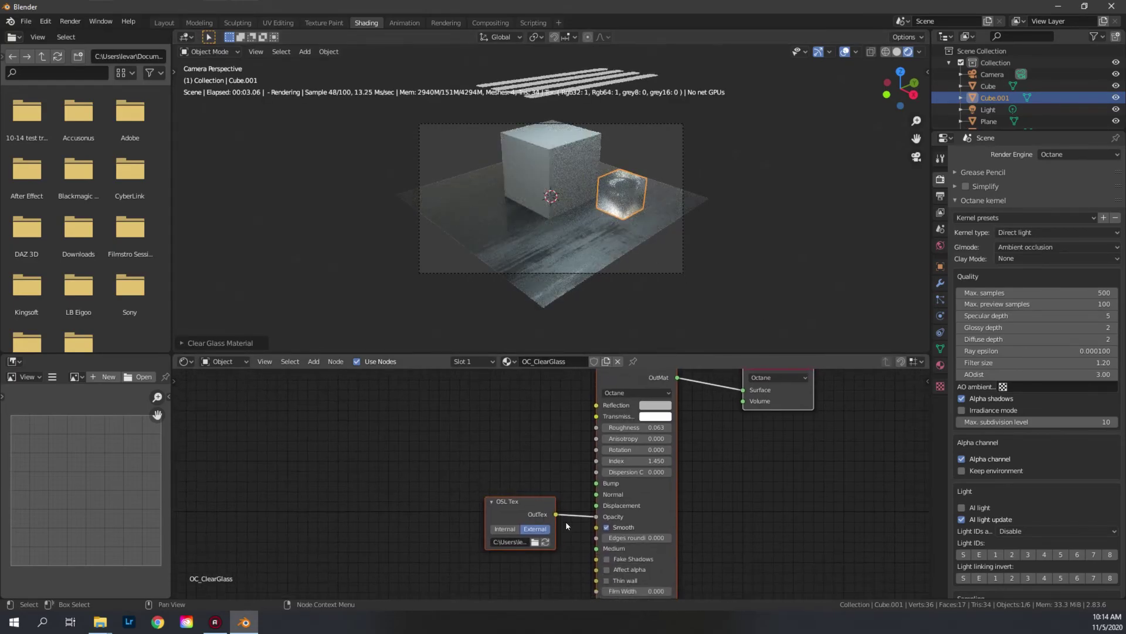
left_click(607, 528)
left_click(607, 559)
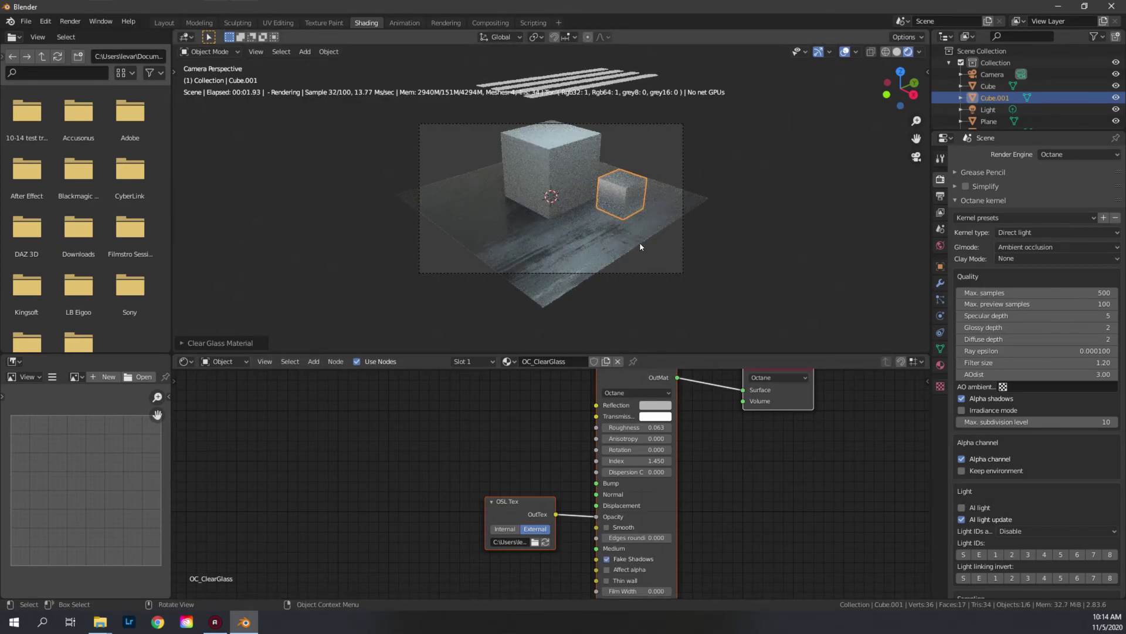
scroll(645, 221, "up", 1)
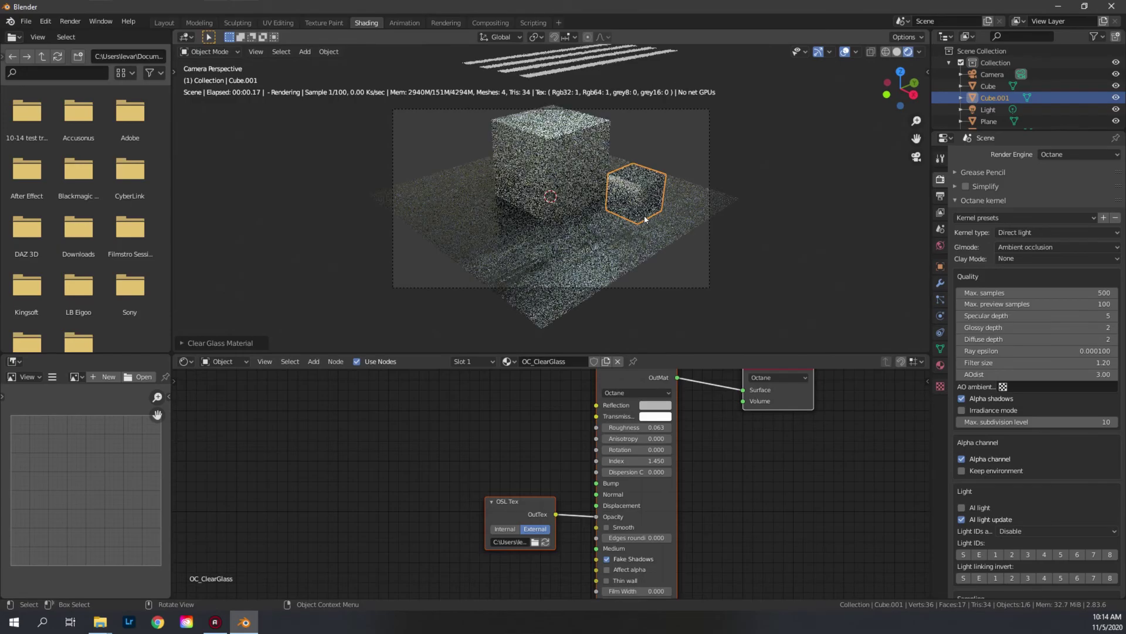
left_click(643, 427)
type("0")
key("Return")
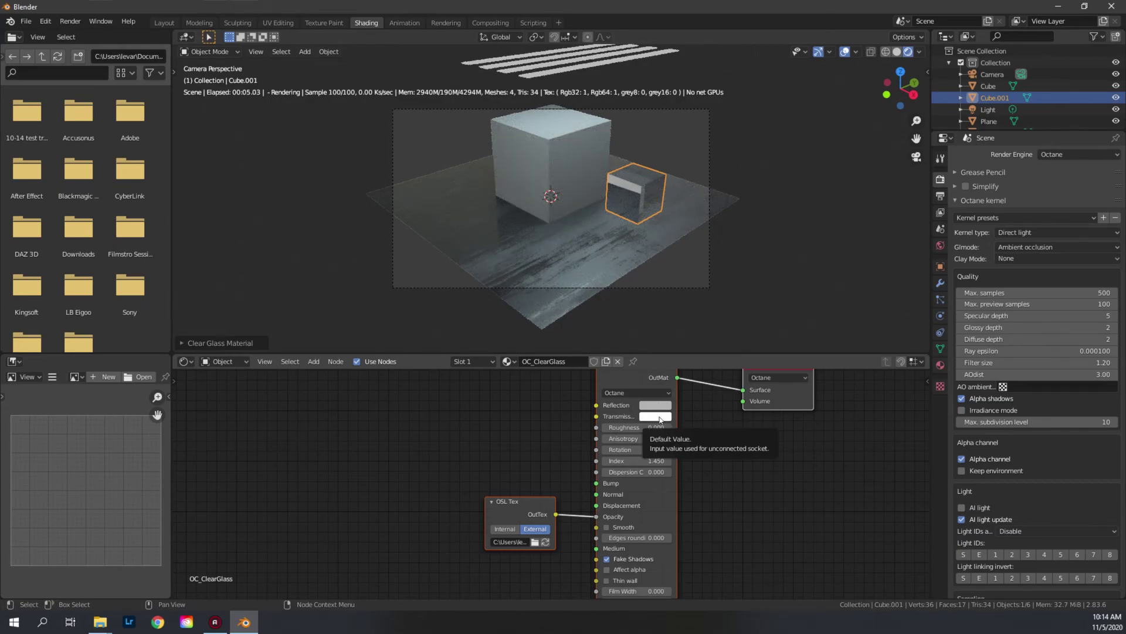
middle_click_drag(593, 232, 664, 238)
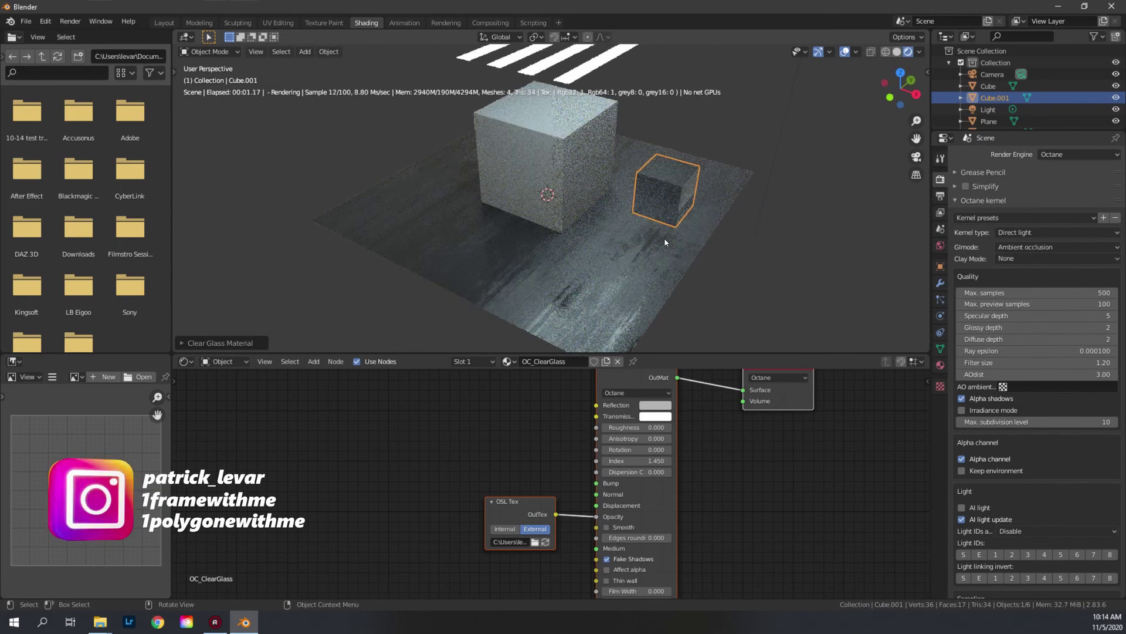